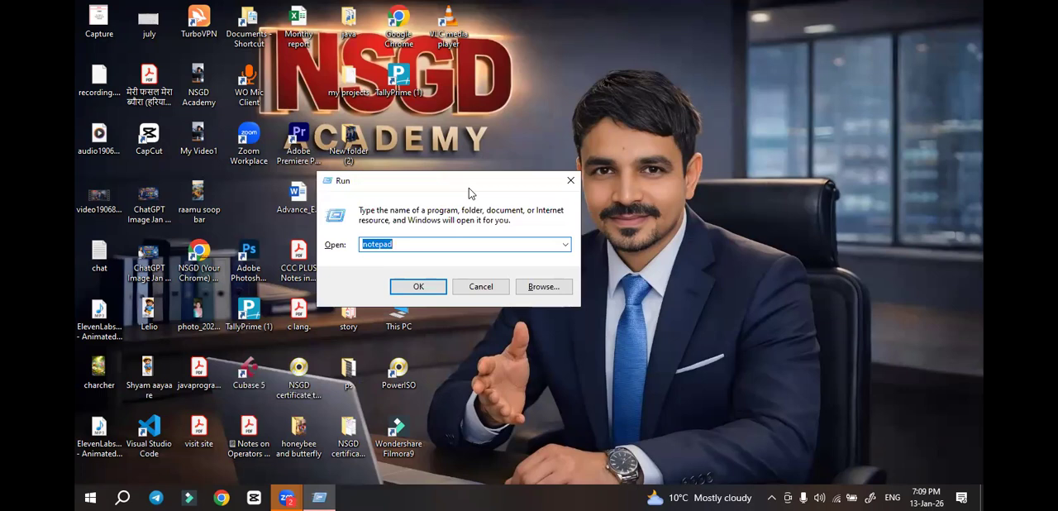
Launch WordPad by running the write command
type("writ")
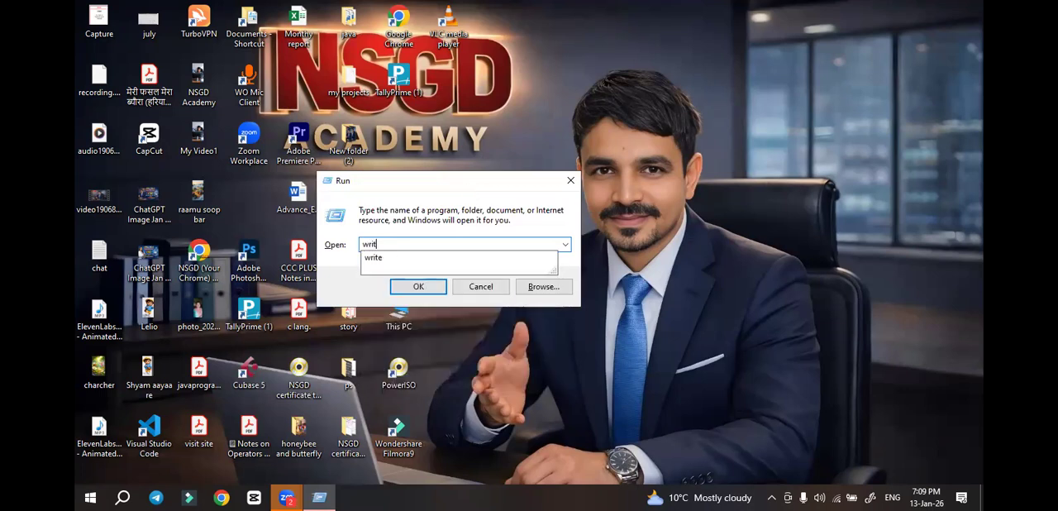
type("e")
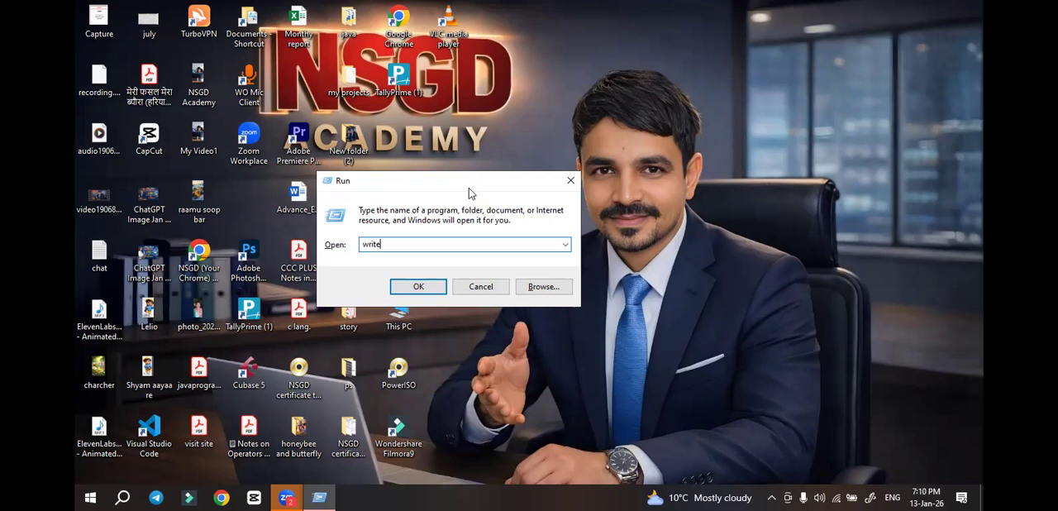
key("Return")
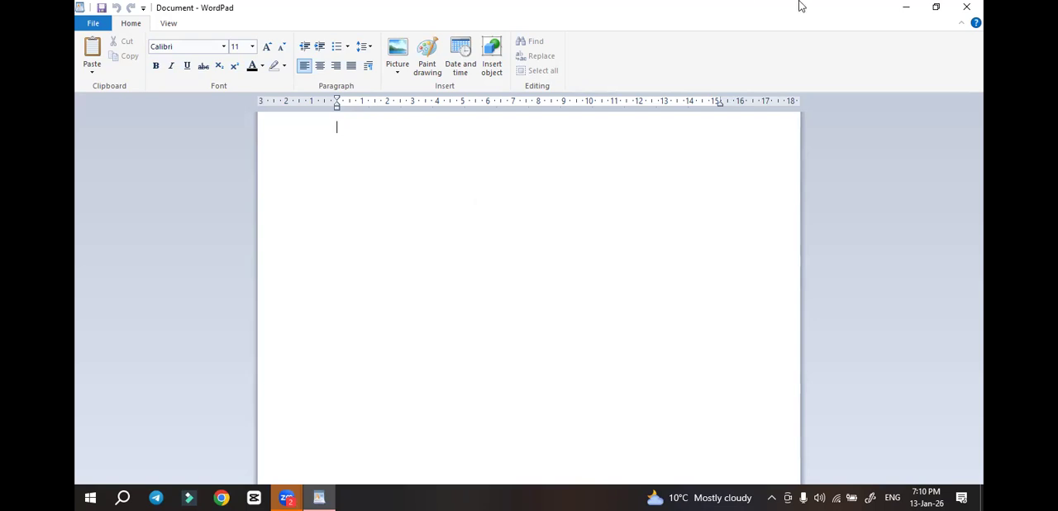
Restore the maximized WordPad window to its smaller size and reposition it over the desktop
double_click(896, 12)
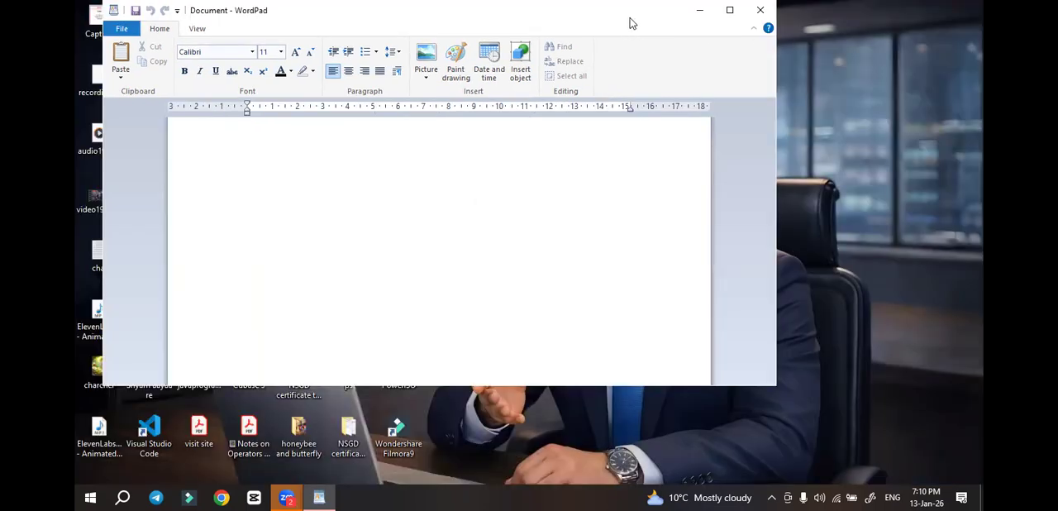
left_click_drag(630, 23, 724, 66)
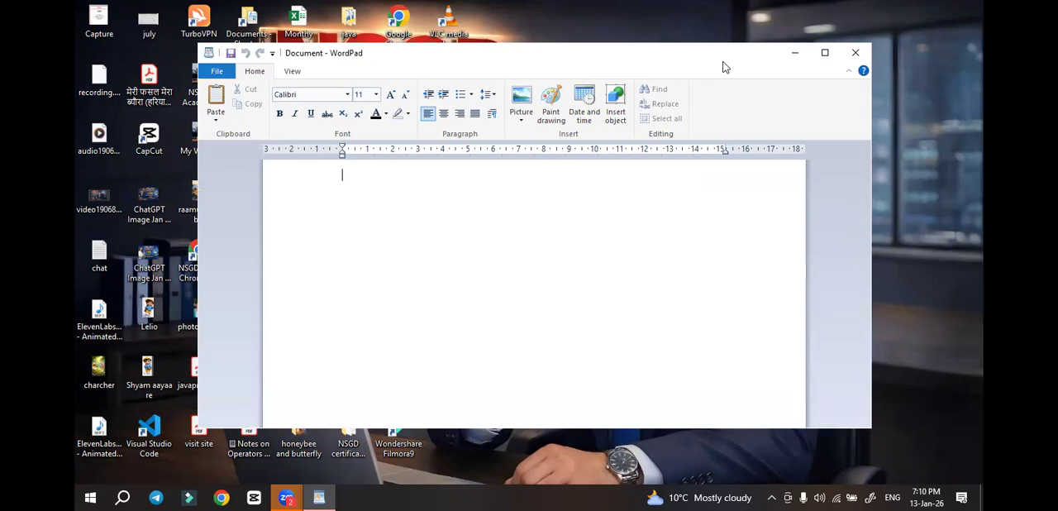
left_click_drag(724, 66, 726, 79)
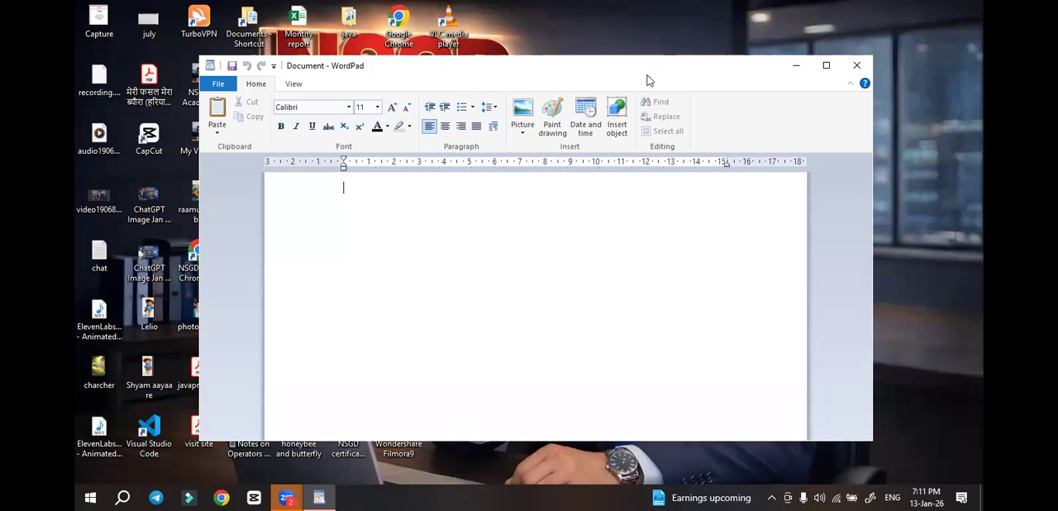
left_click_drag(649, 77, 597, 80)
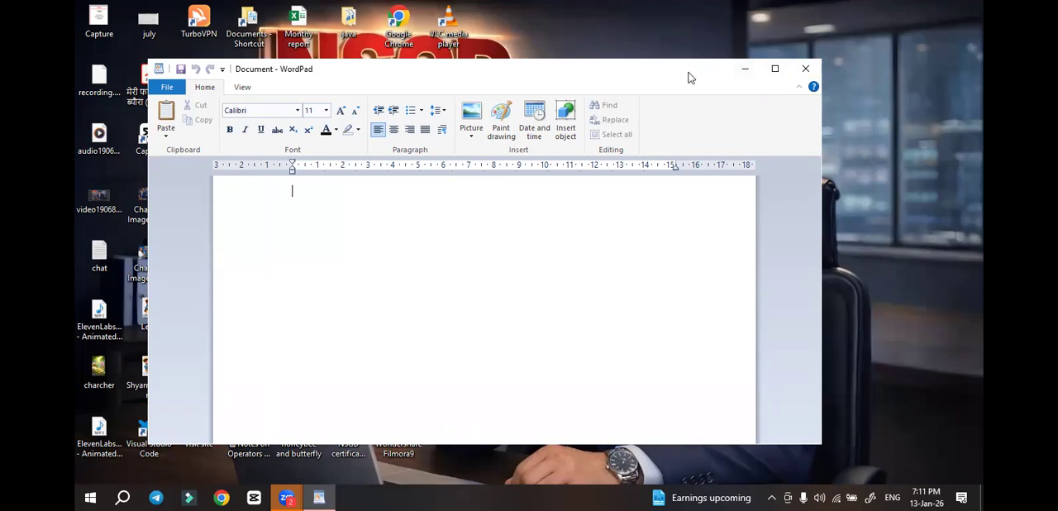
left_click_drag(537, 79, 612, 64)
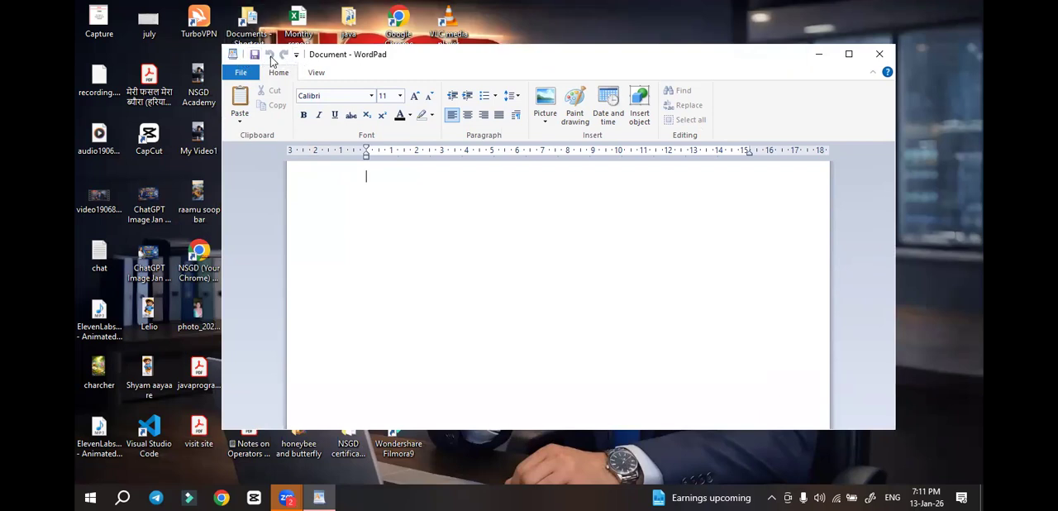
Add the New command to the Quick Access Toolbar and maximize the WordPad window
left_click(296, 55)
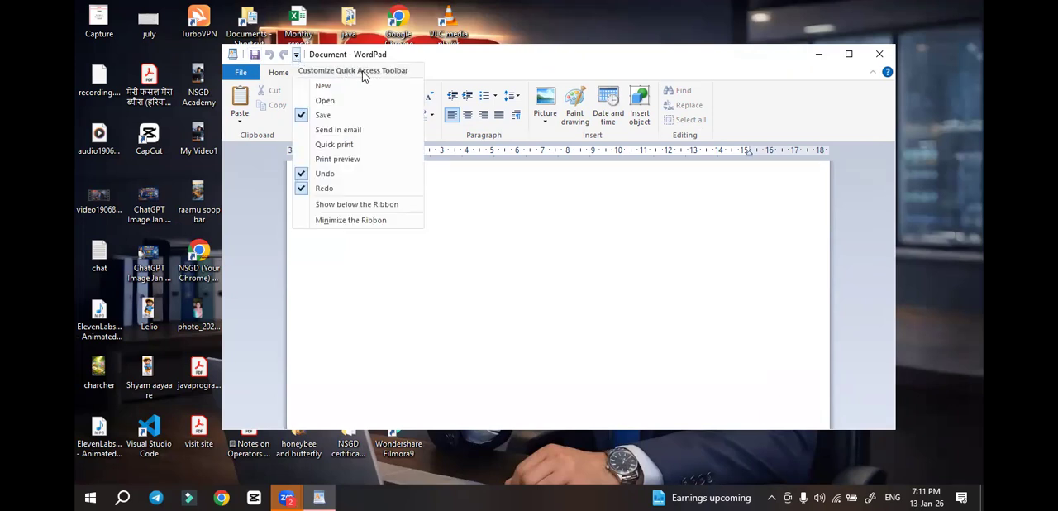
left_click(307, 87)
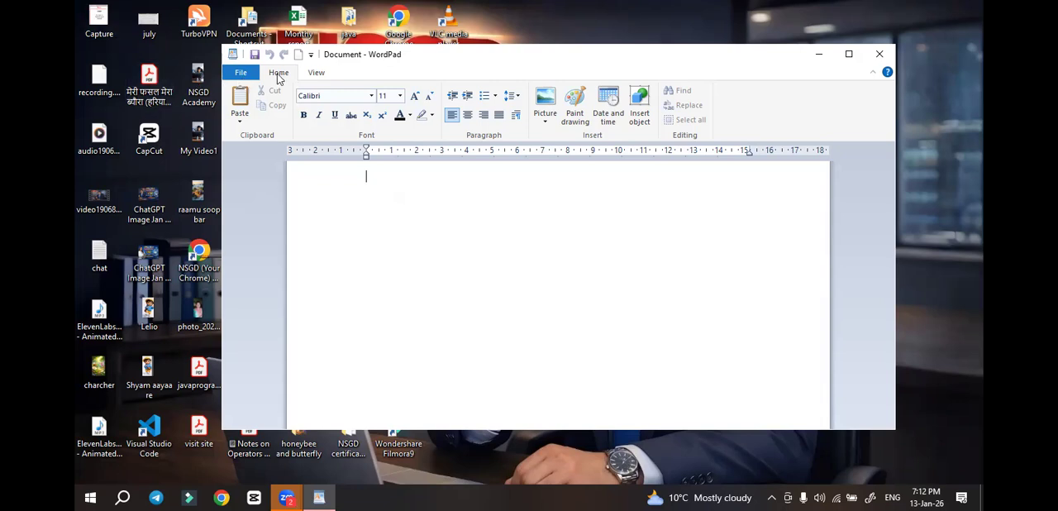
left_click(848, 54)
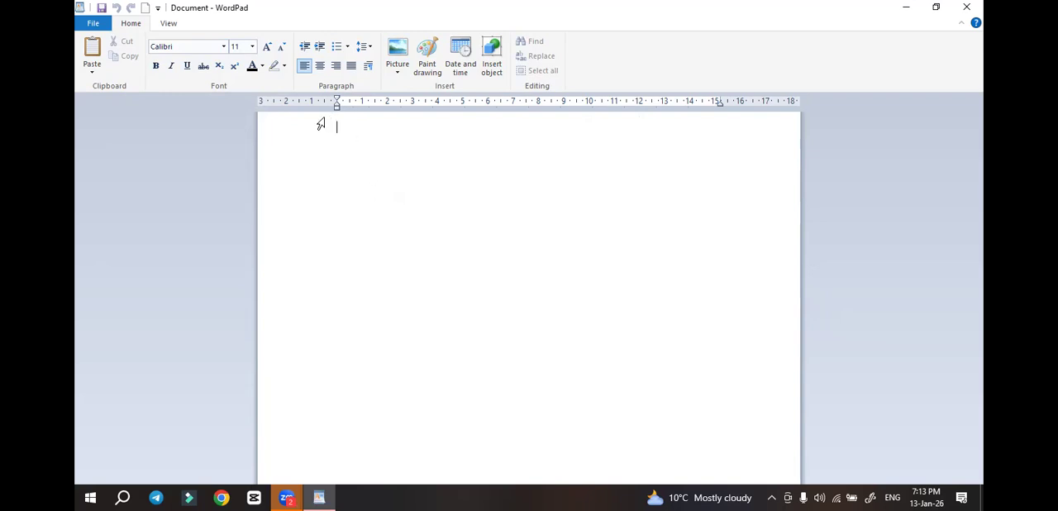
Hide the ruler and show it again, and turn on the status bar
left_click(169, 23)
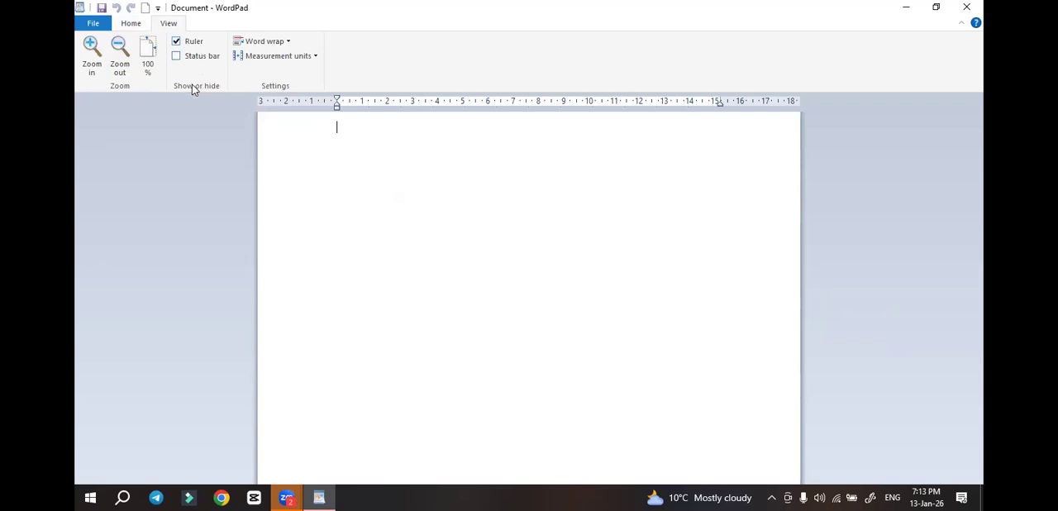
left_click(178, 43)
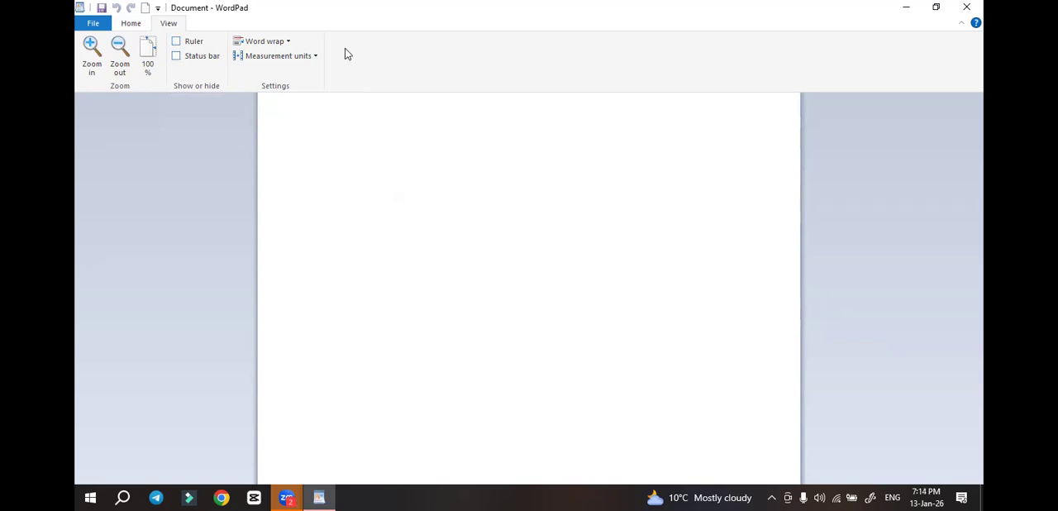
left_click(176, 41)
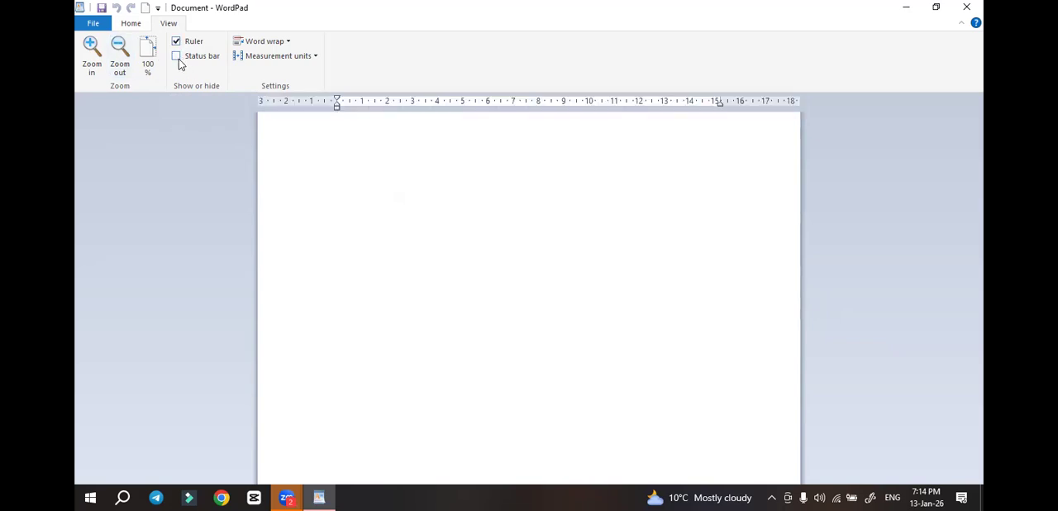
left_click(177, 59)
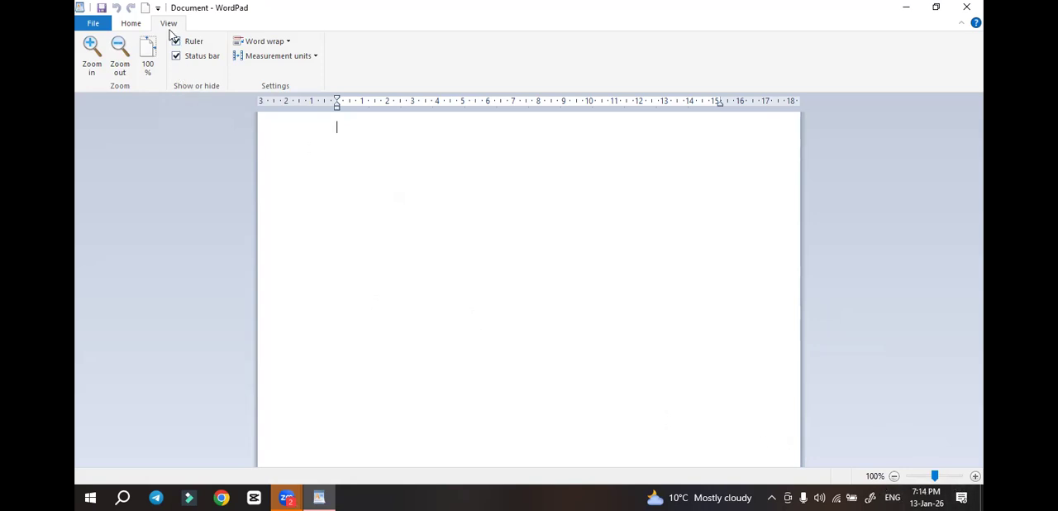
Below an empty first line, write a sentence made of a first name followed by "is a good student."
left_click(129, 25)
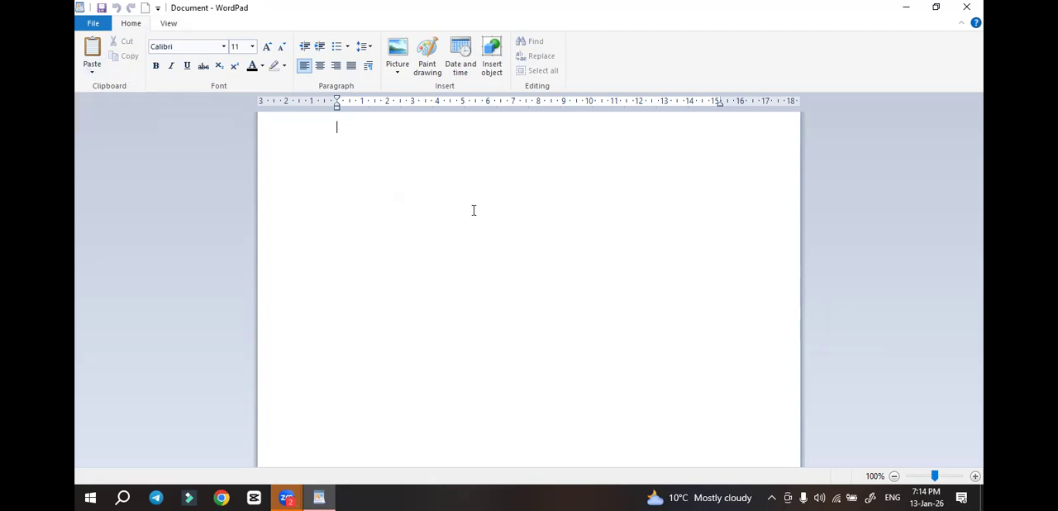
key("Return")
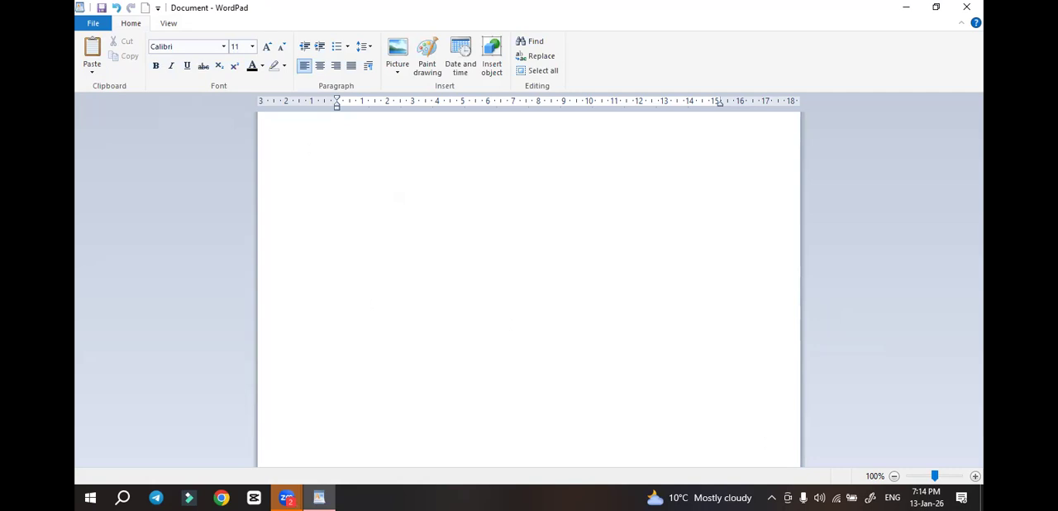
type("Ram is a good studetn")
key("BackSpace")
key("BackSpace")
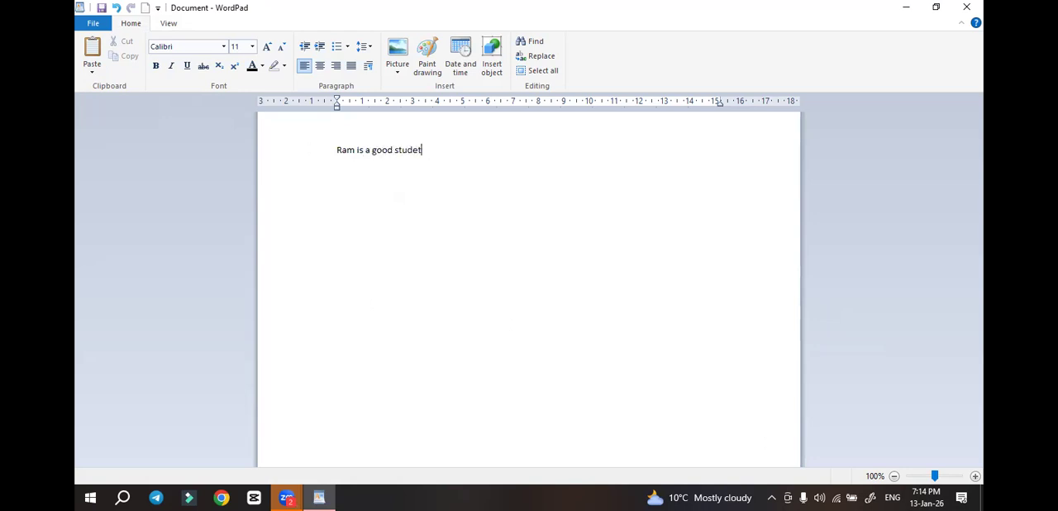
type("nt.")
Add the sentence "he go to school daily." on a new line under the first sentence
key("Return")
type("he go to school dai")
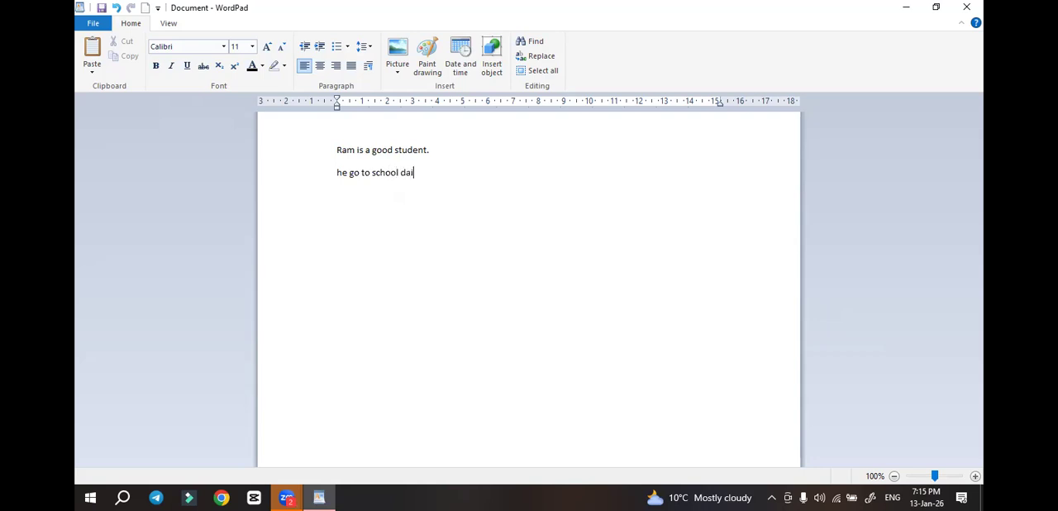
type("ly")
Make the first sentence bold and enlarge its font size to 18
left_click_drag(338, 148, 437, 154)
left_click(156, 66)
left_click(267, 46)
left_click(267, 46)
left_click(267, 46)
left_click(493, 280)
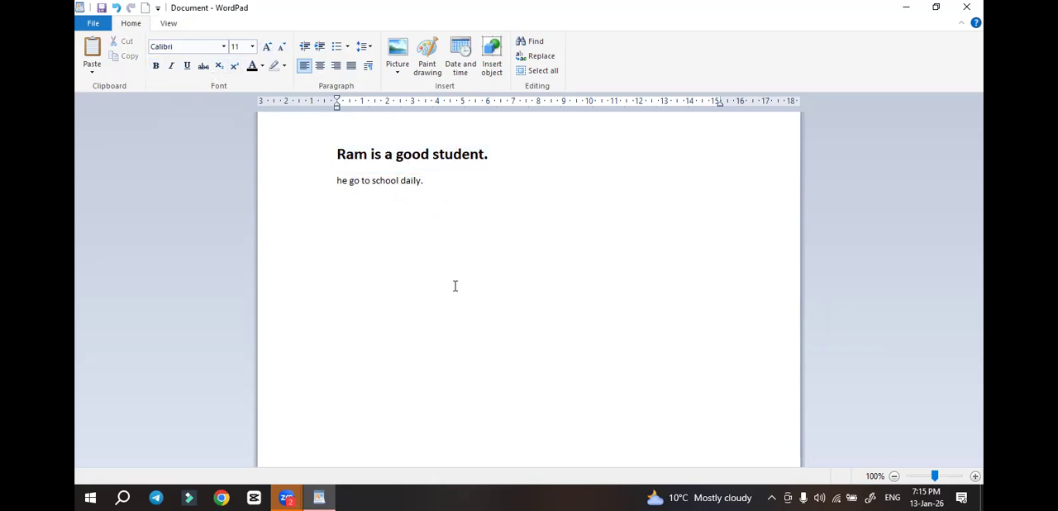
Color only the word "good" in the first sentence red
left_click(331, 155)
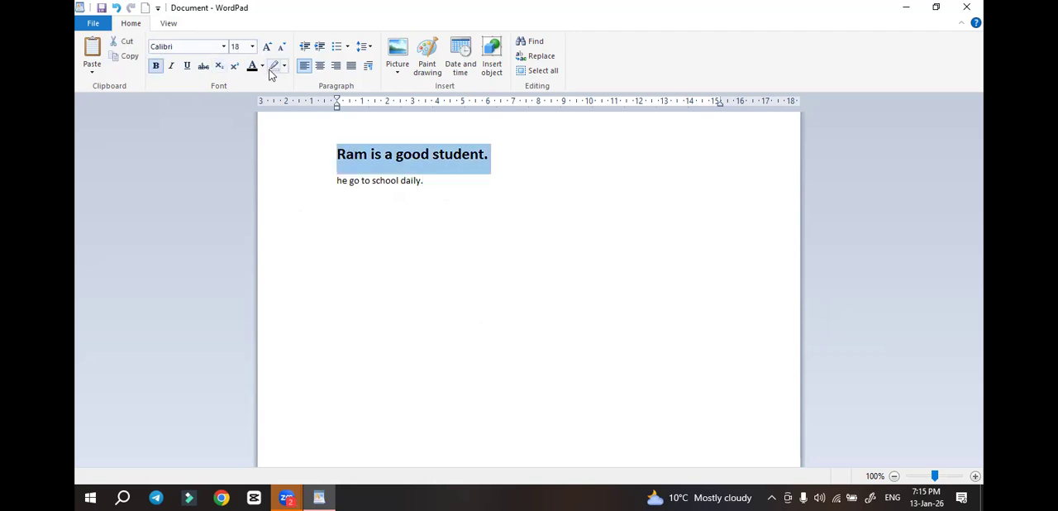
left_click(354, 154)
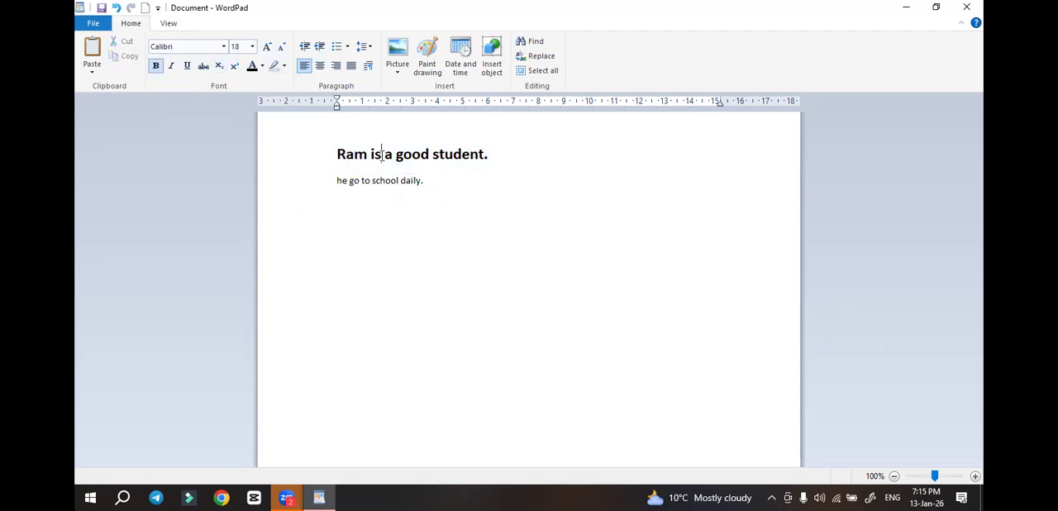
left_click_drag(395, 154, 429, 154)
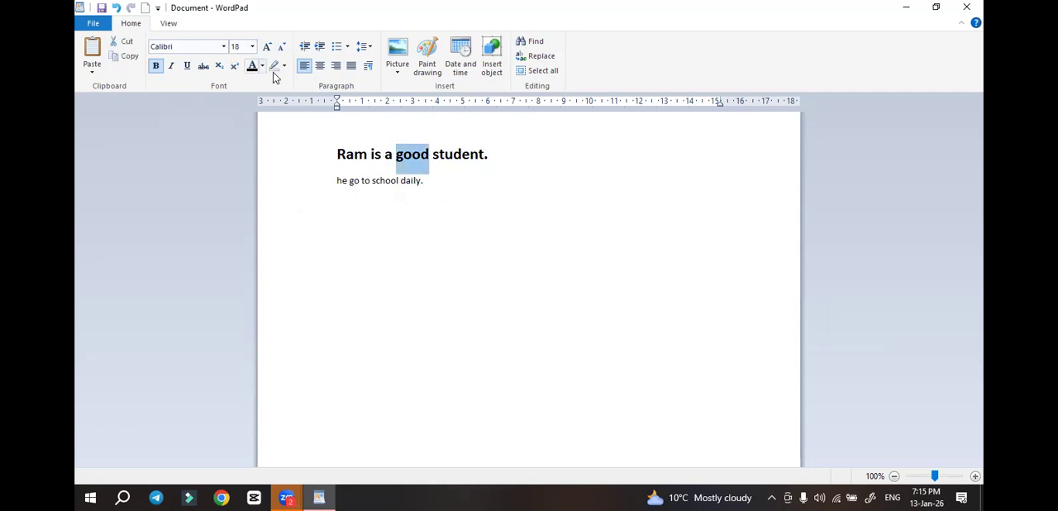
left_click(262, 67)
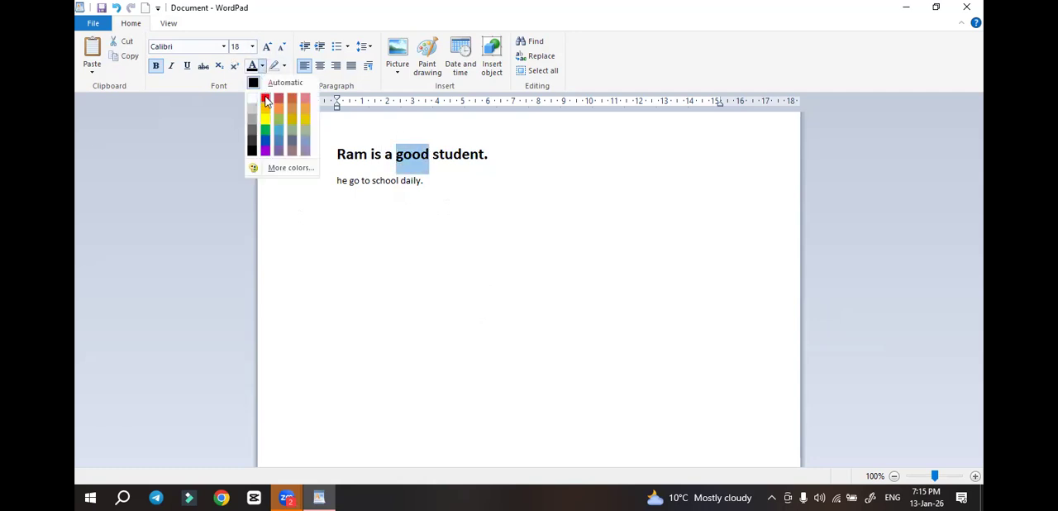
left_click(264, 98)
left_click(354, 179)
Copy the formatted first sentence and paste it a few lines below the second sentence, followed by a new line
left_click_drag(338, 153, 491, 161)
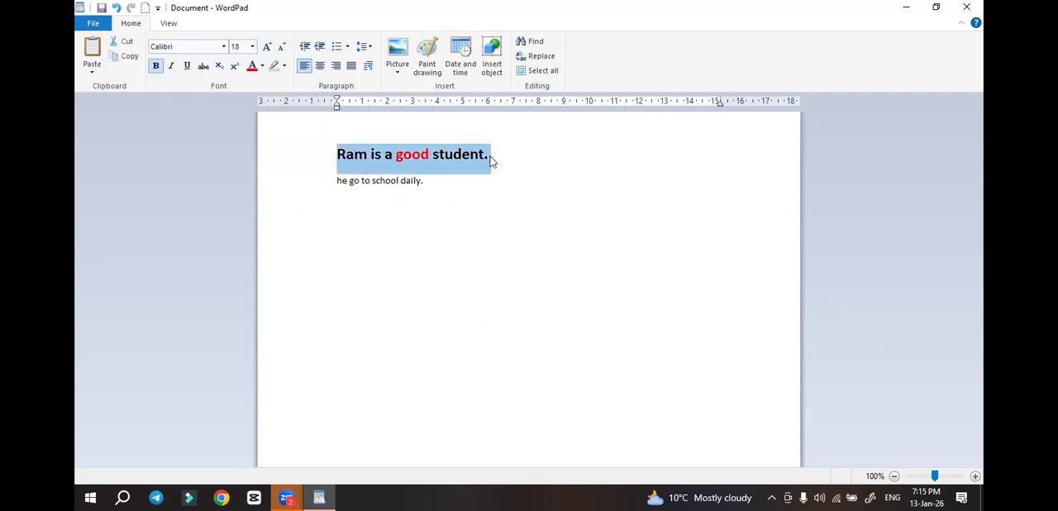
left_click(490, 156)
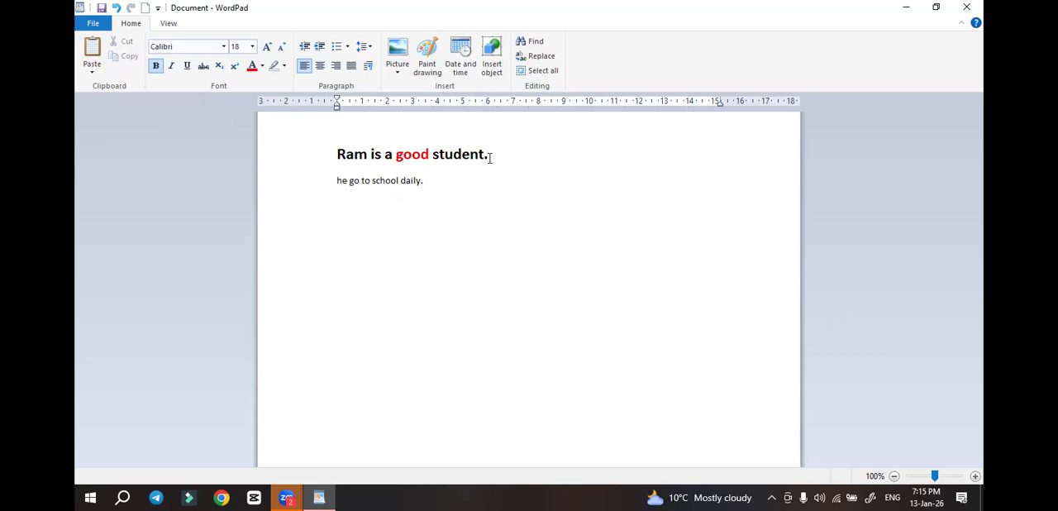
left_click_drag(491, 157, 336, 171)
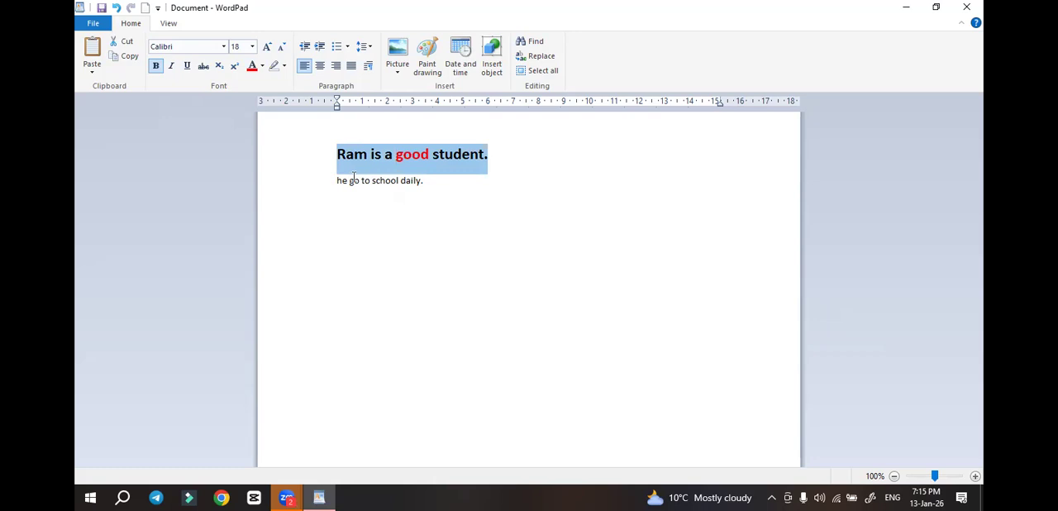
left_click(128, 58)
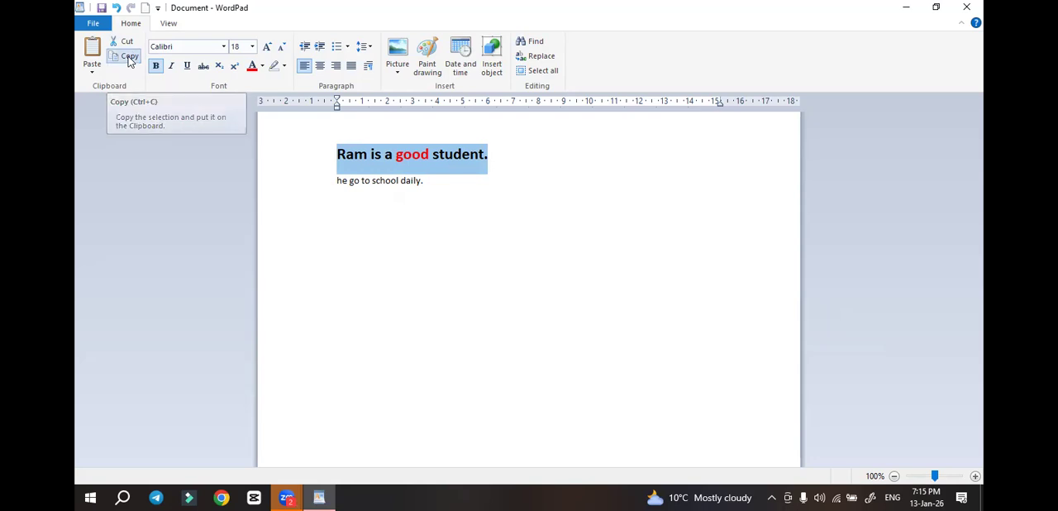
left_click(519, 202)
key("Return")
key("Return")
key("Return")
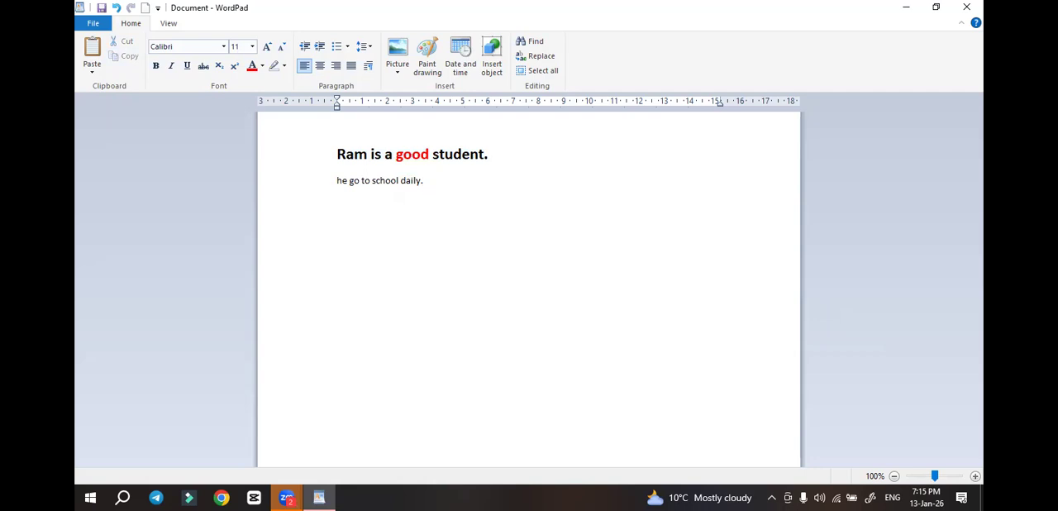
key("ctrl+v")
key("Return")
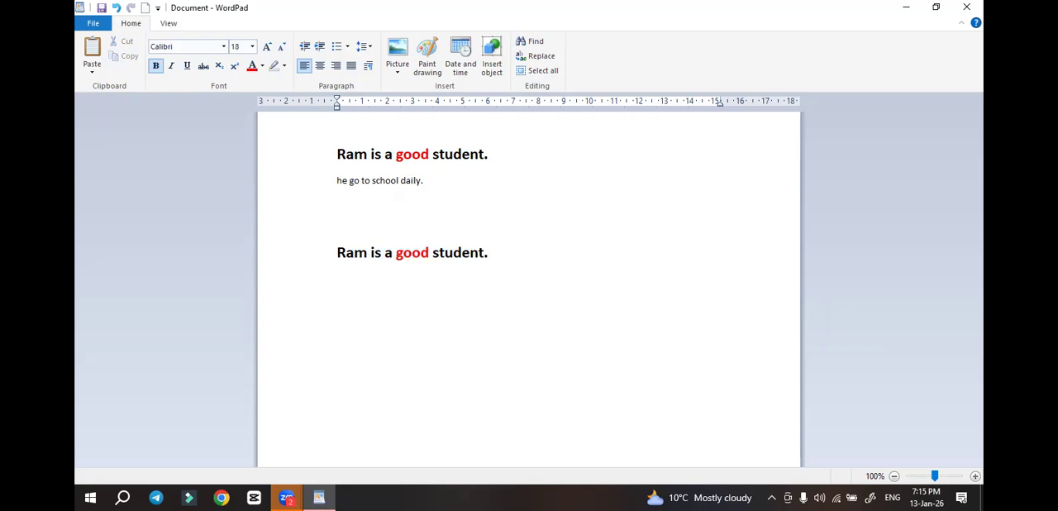
Paste the copied sentence as Unformatted Text with Paste Special on the empty line below the pasted formatted copy
left_click(92, 73)
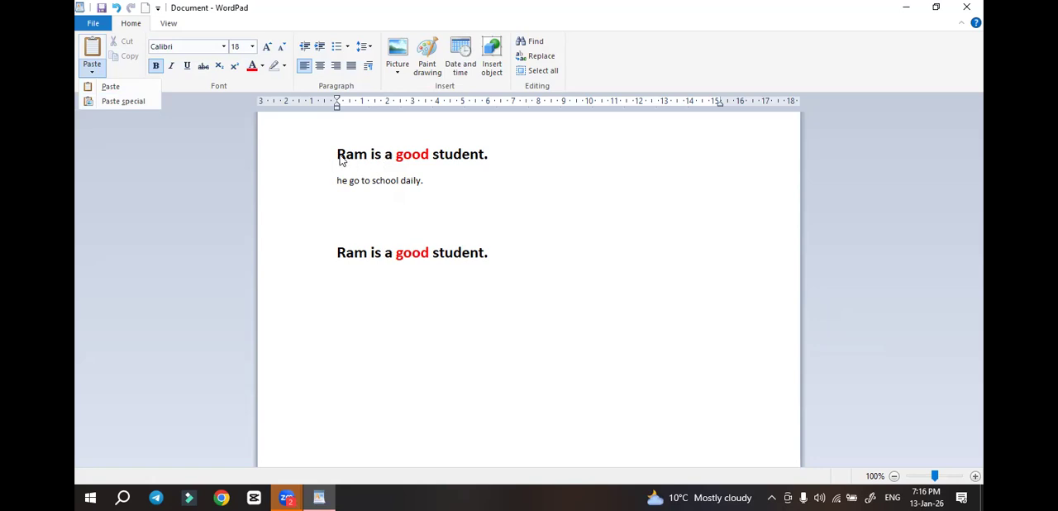
left_click(137, 105)
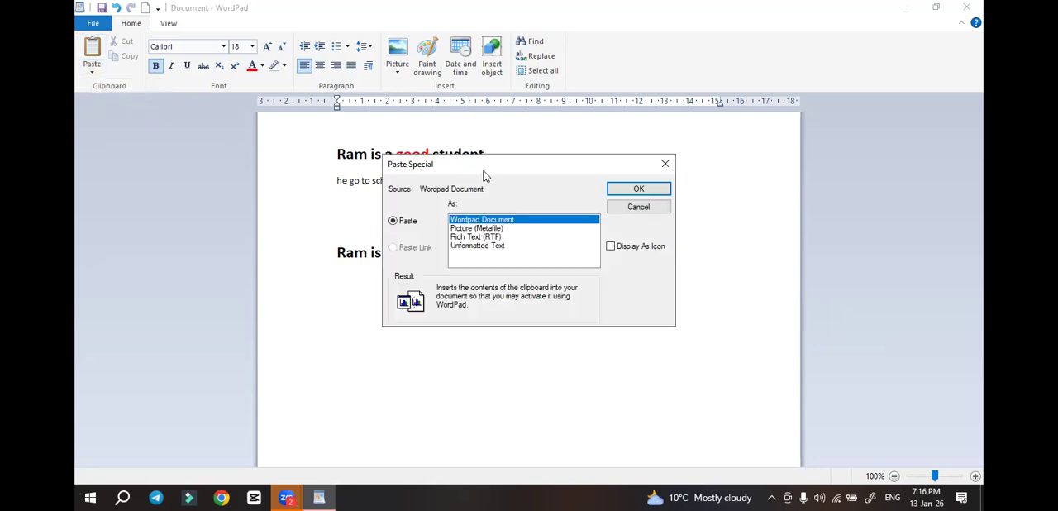
left_click_drag(486, 176, 623, 173)
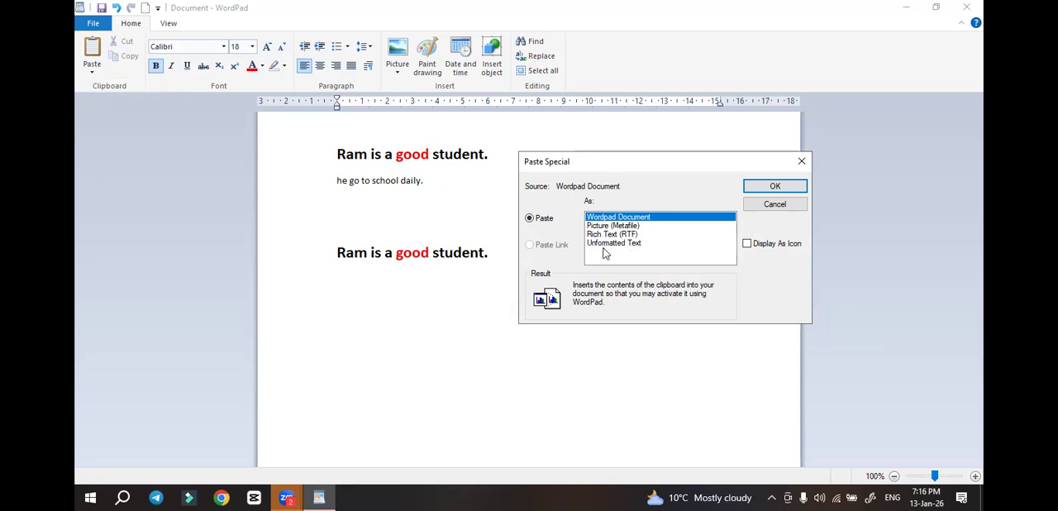
left_click(606, 243)
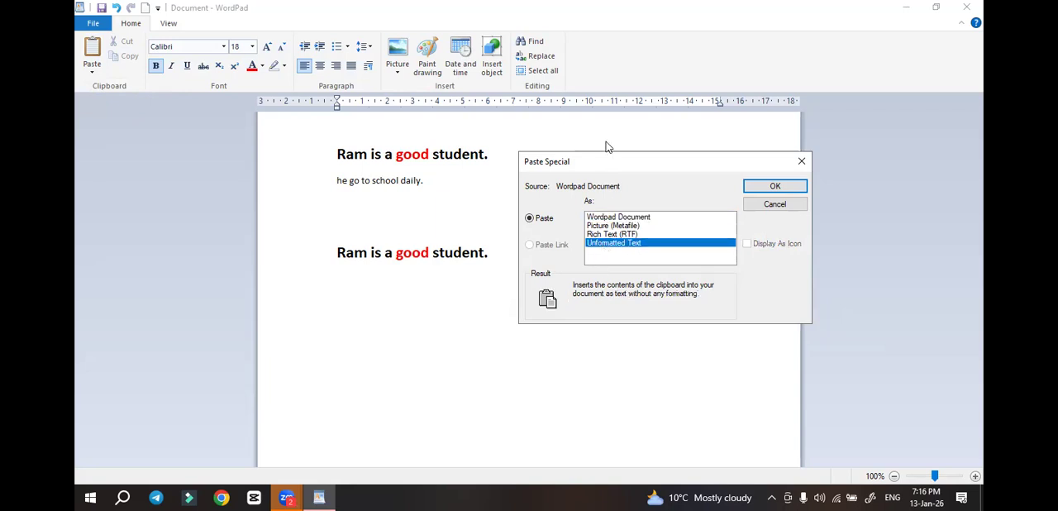
left_click_drag(603, 174, 610, 221)
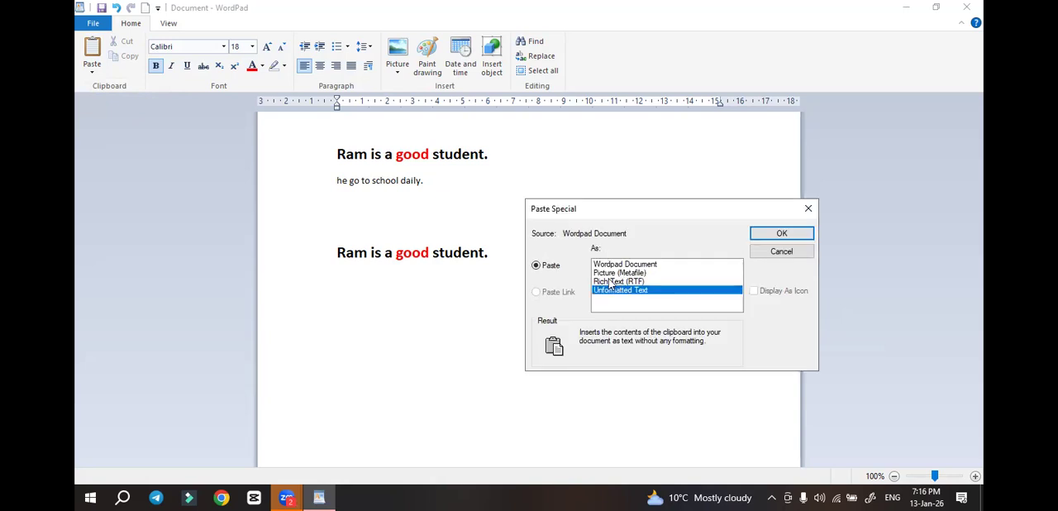
left_click(773, 238)
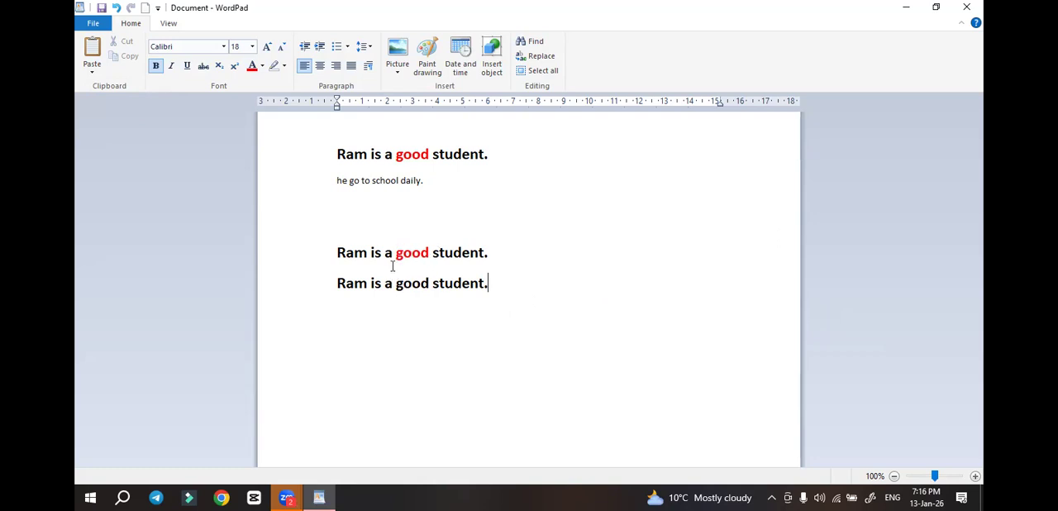
Add a new line and paste the copied sentence as a Picture (Metafile) with Paste Special
key("Return")
left_click(91, 71)
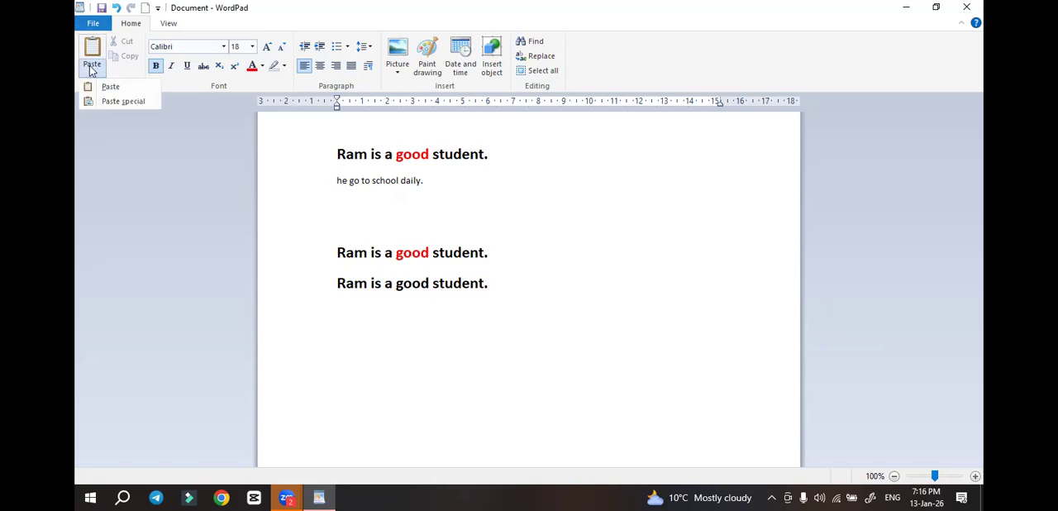
left_click(121, 101)
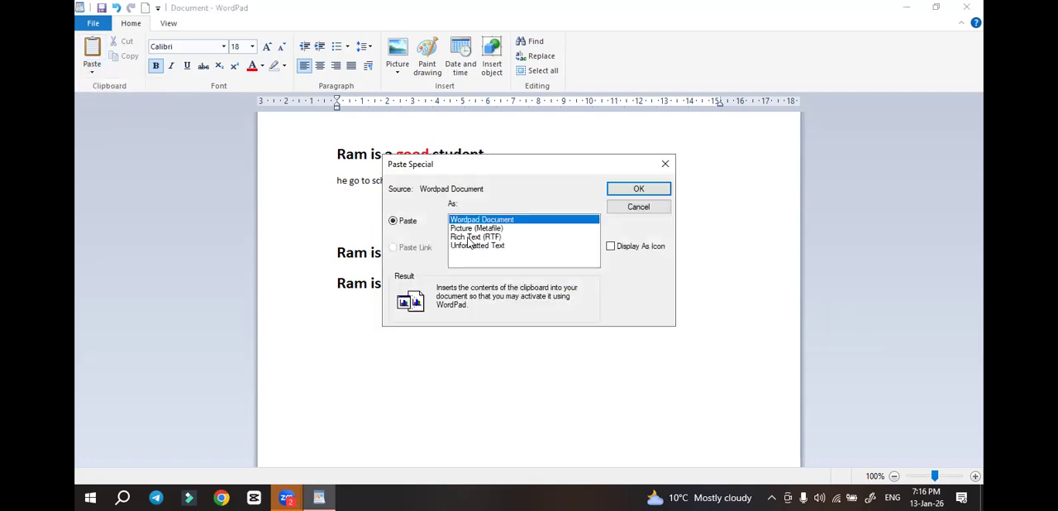
left_click(471, 230)
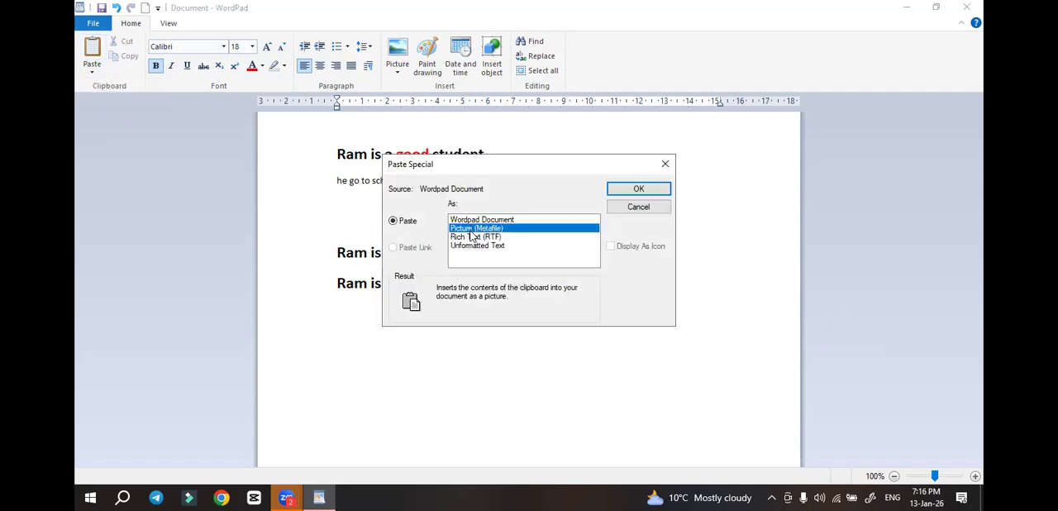
left_click(612, 194)
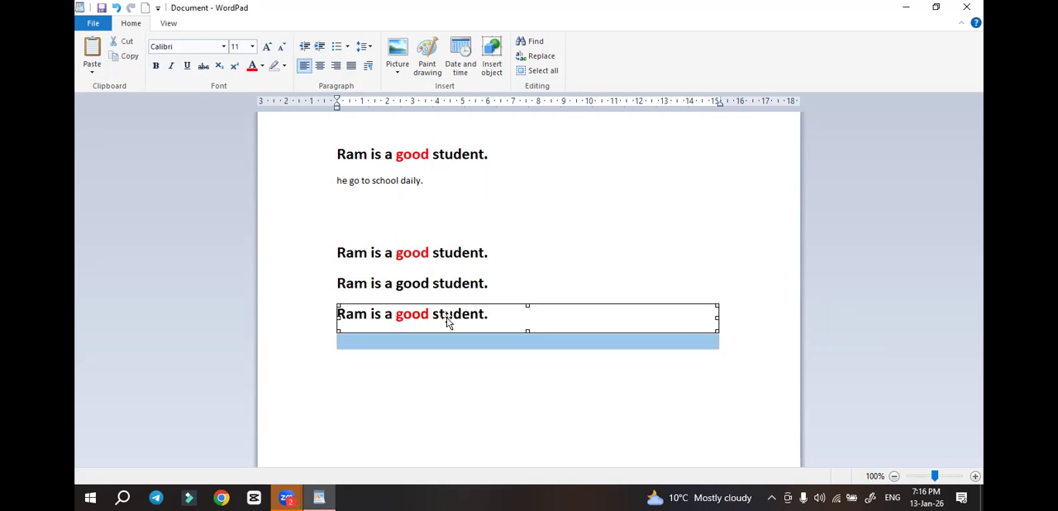
Resize the pasted sentence picture to be slightly narrower and noticeably taller, and deselect it
left_click(471, 384)
left_click(472, 326)
left_click(497, 319)
left_click(496, 319)
left_click_drag(716, 319, 695, 310)
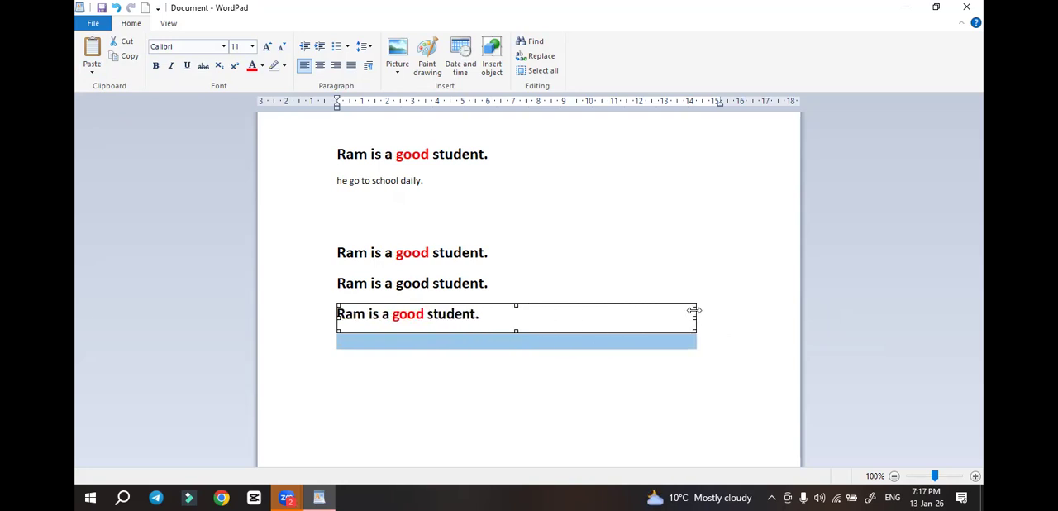
left_click_drag(516, 304, 518, 267)
left_click(528, 261)
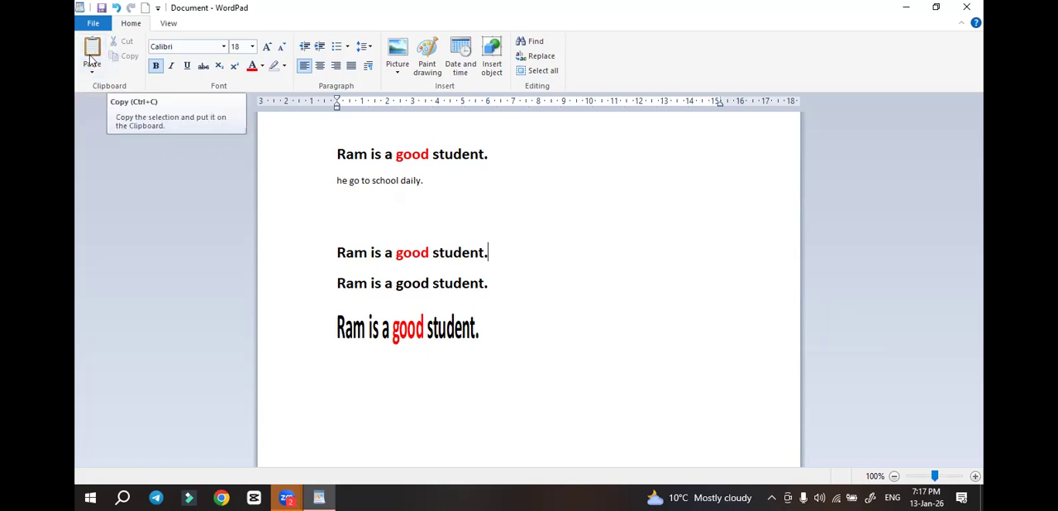
left_click(427, 185)
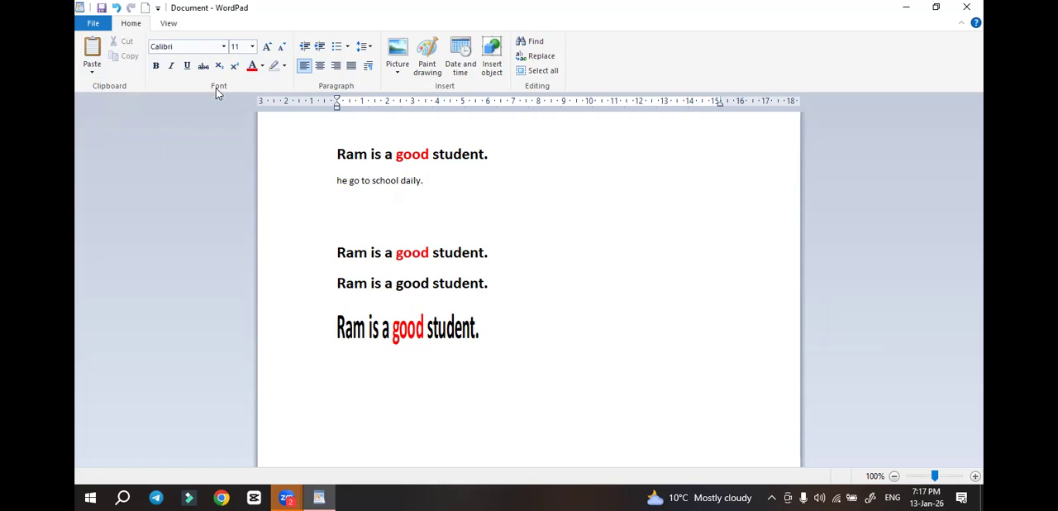
left_click(329, 186)
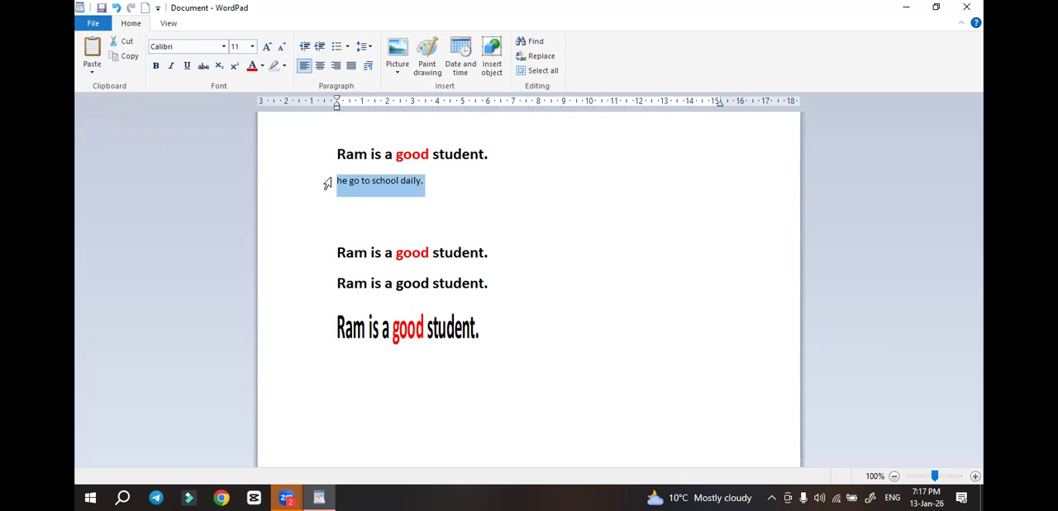
left_click(385, 199)
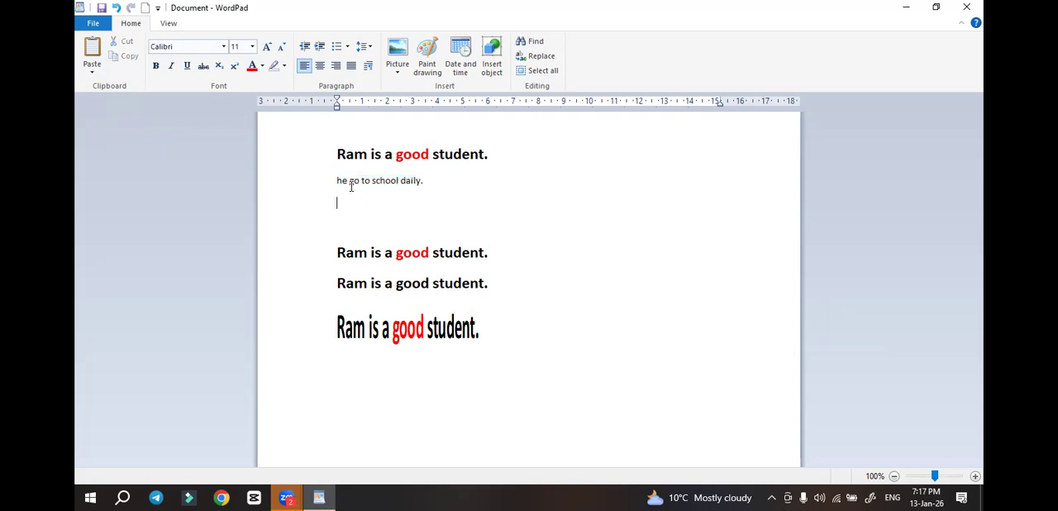
left_click(329, 185)
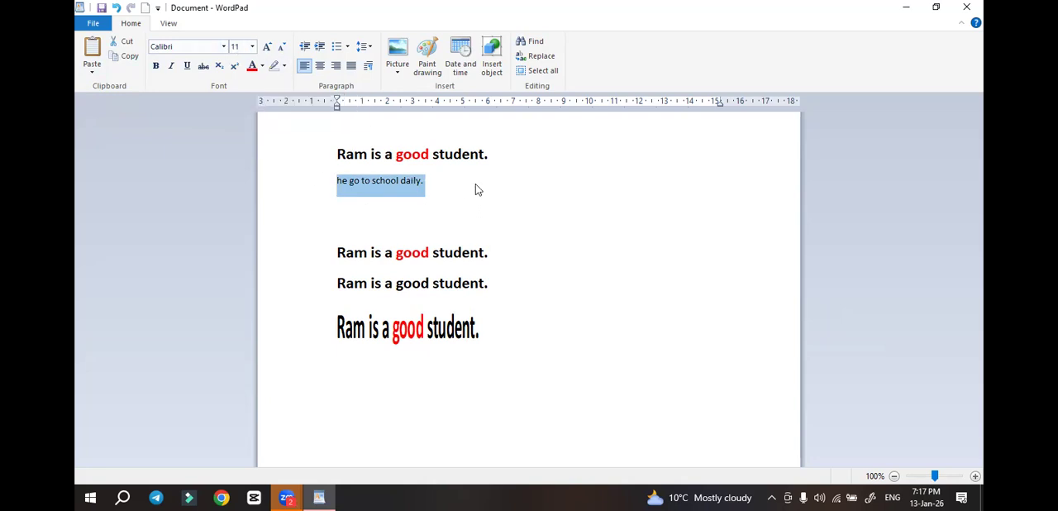
left_click(434, 180)
Select the sentence "he go to school daily." and grow its font stepwise to 28, and shrink it stepwise to 18
left_click_drag(418, 184, 310, 189)
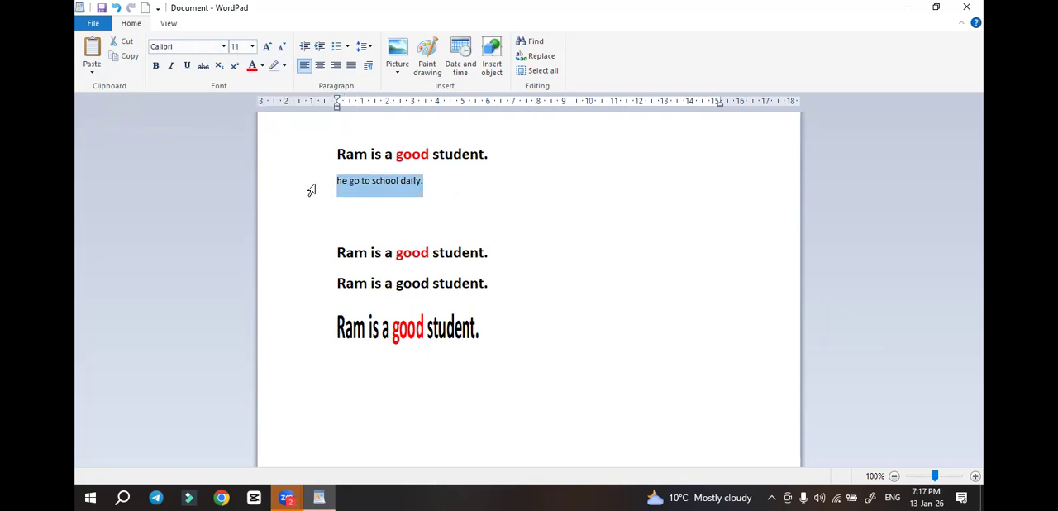
left_click(267, 47)
left_click(267, 48)
left_click(267, 48)
left_click(267, 47)
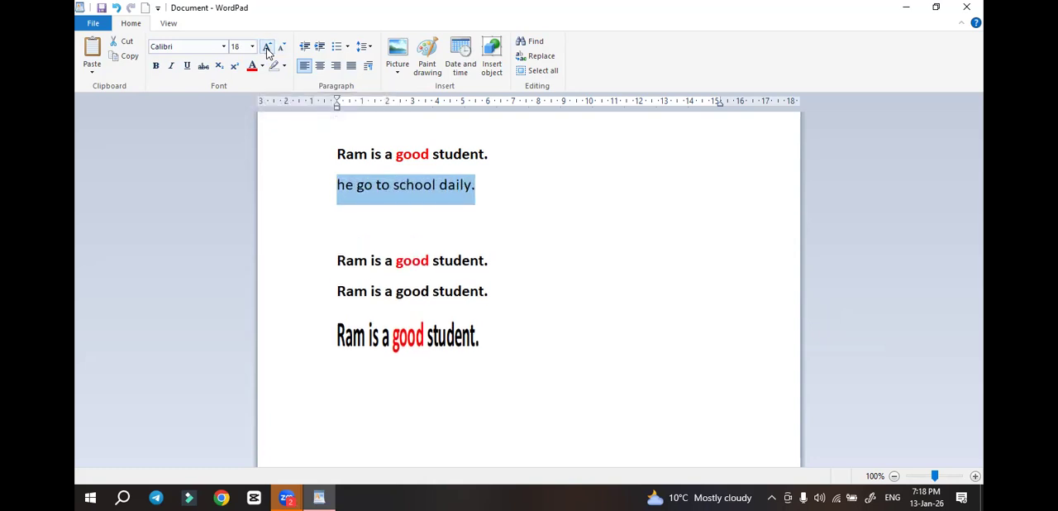
left_click(267, 47)
left_click(267, 47)
left_click(267, 47)
left_click(267, 47)
left_click(267, 47)
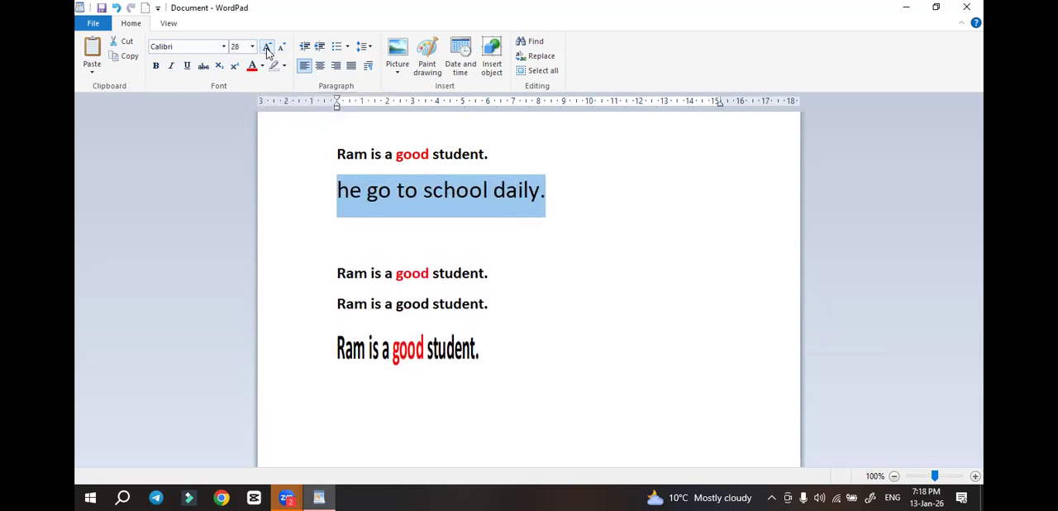
left_click(282, 48)
left_click(282, 48)
left_click(282, 48)
left_click(282, 48)
left_click(282, 48)
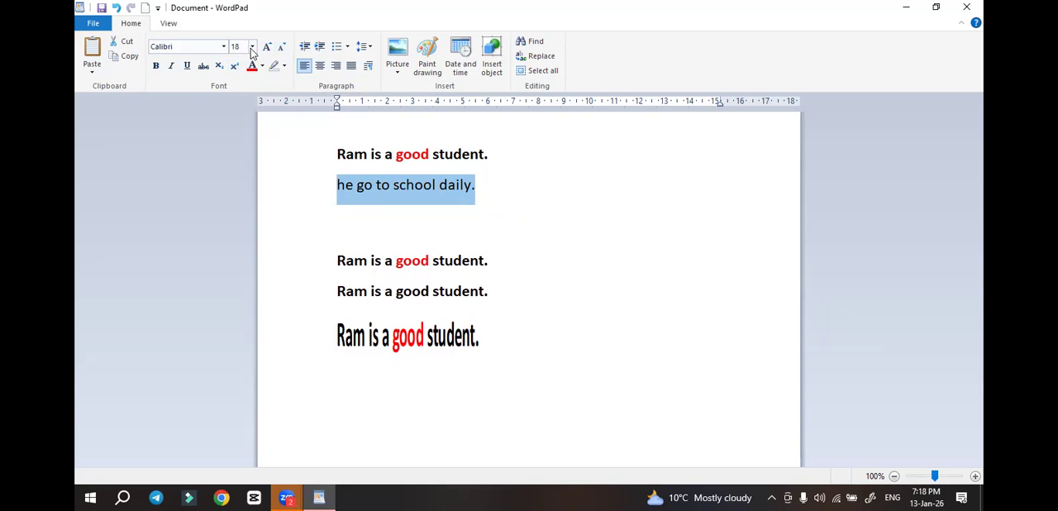
Set the selected second sentence to font size 20 and the Microsoft YaHei UI Light font
left_click(253, 46)
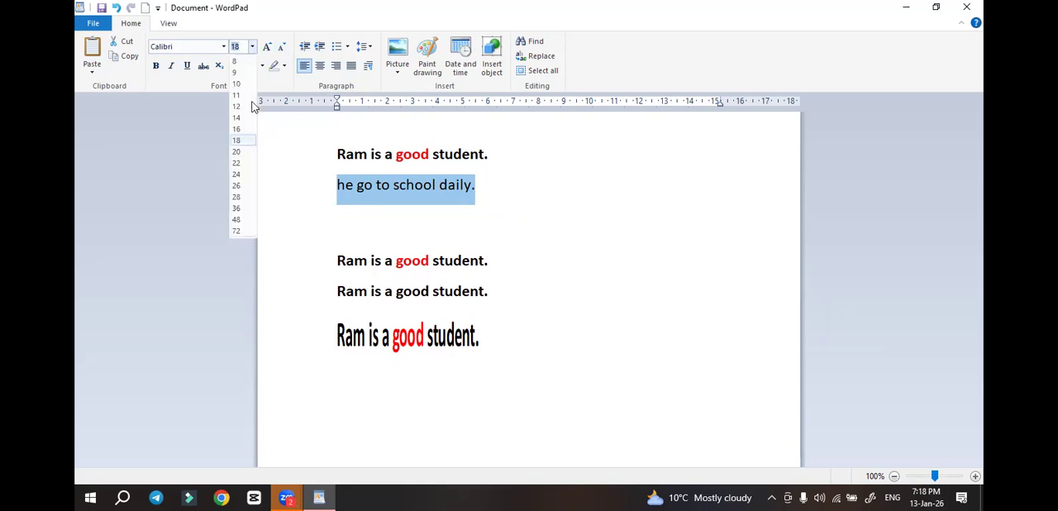
left_click(240, 153)
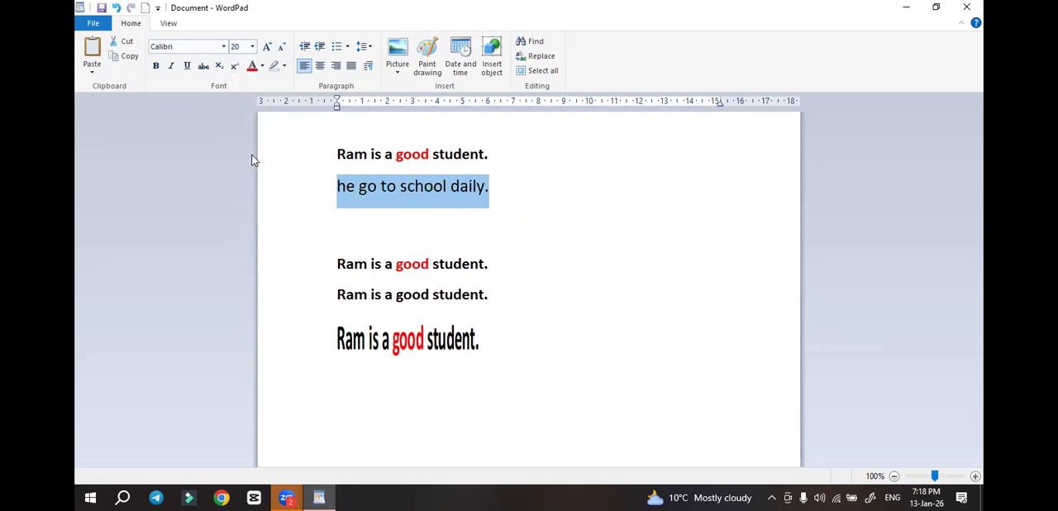
left_click(223, 48)
scroll(266, 248, "down", 10)
scroll(268, 258, "down", 10)
scroll(265, 277, "up", 10)
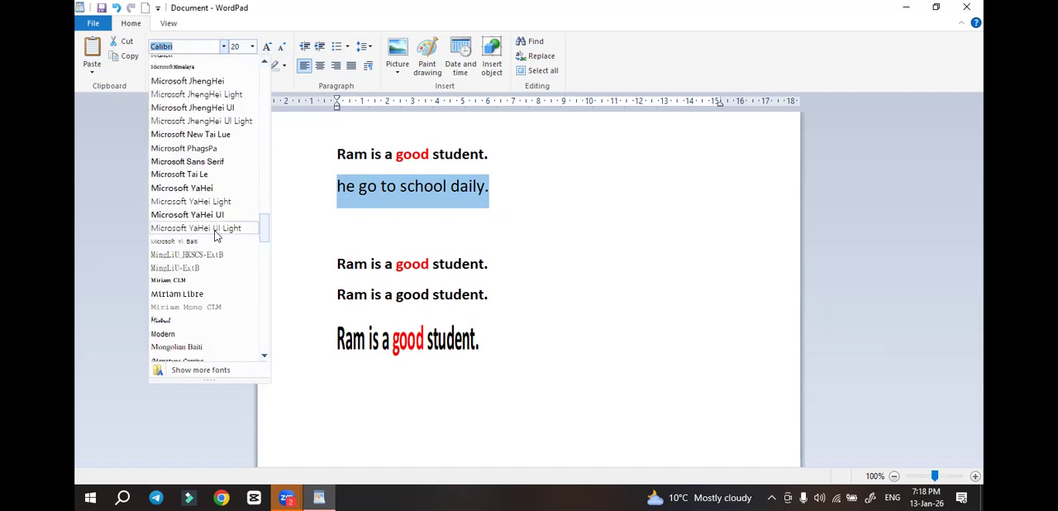
left_click(198, 228)
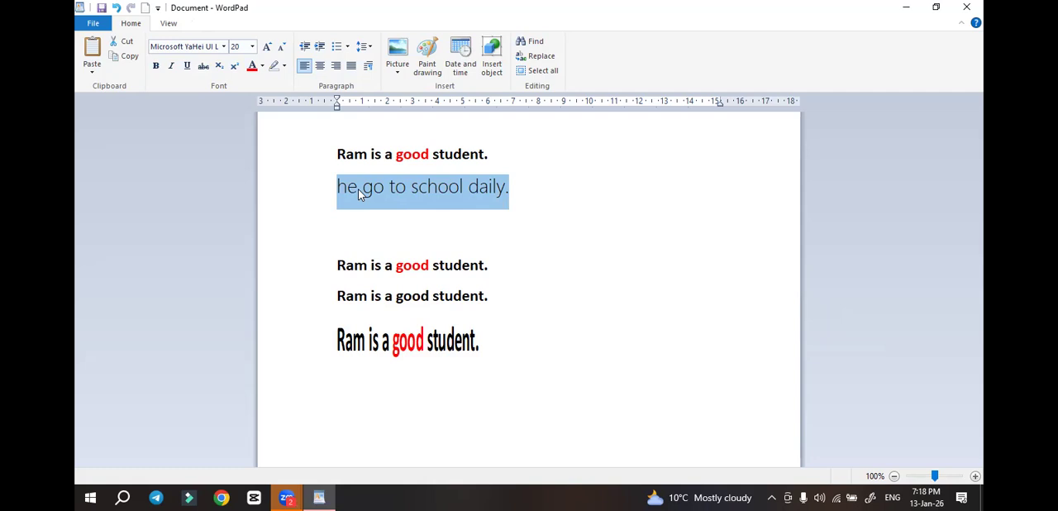
Make the selected second sentence bold and italic, trying out the underline and removing it again
left_click(160, 69)
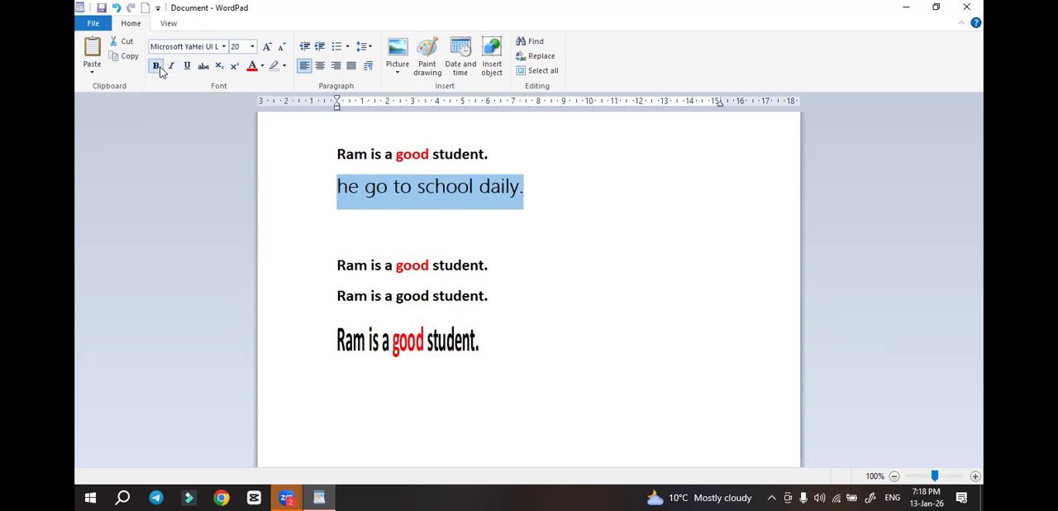
left_click(187, 67)
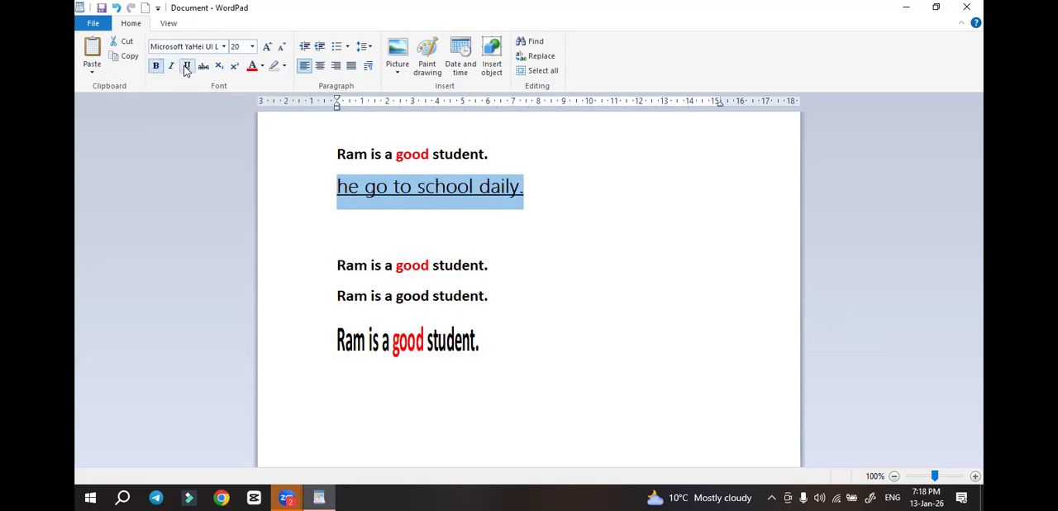
left_click(173, 68)
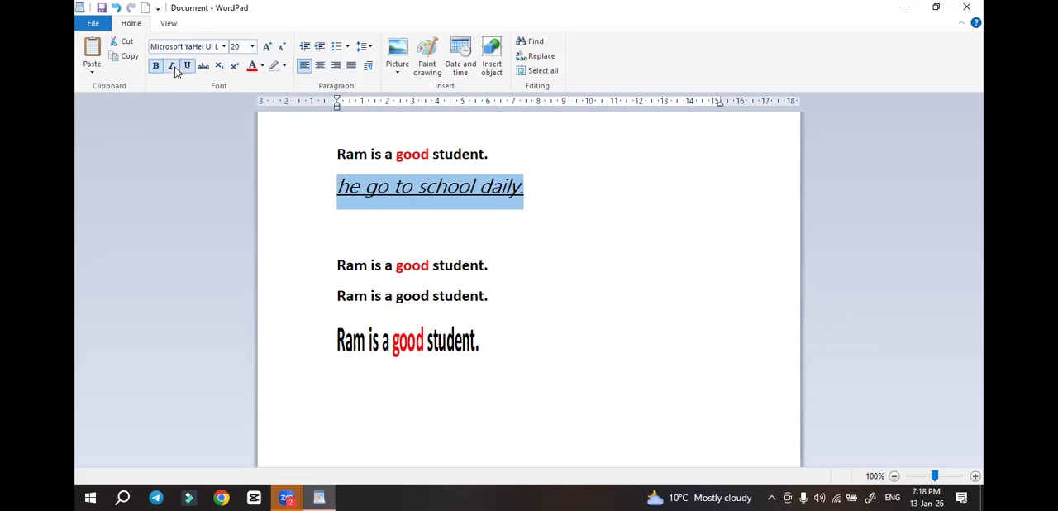
left_click(172, 67)
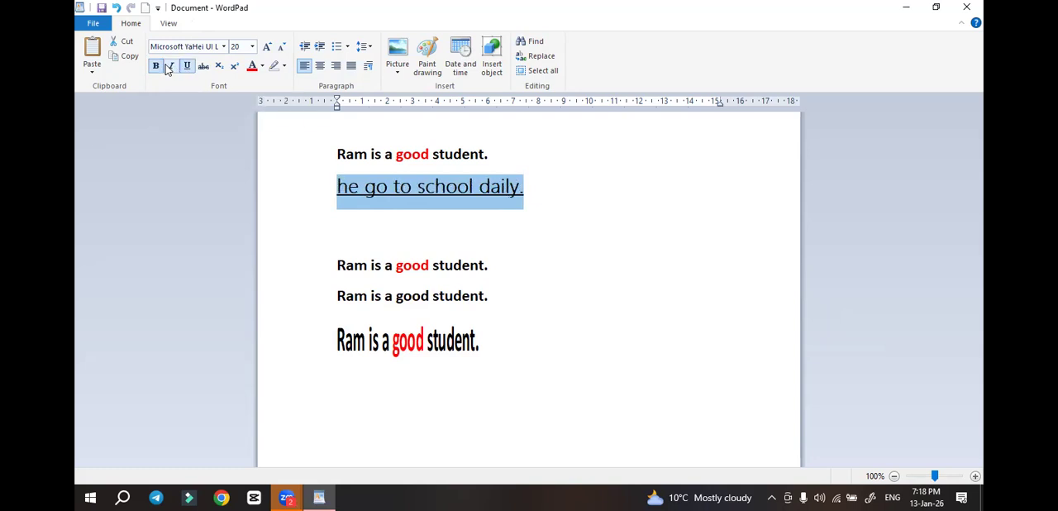
left_click(172, 68)
left_click(188, 67)
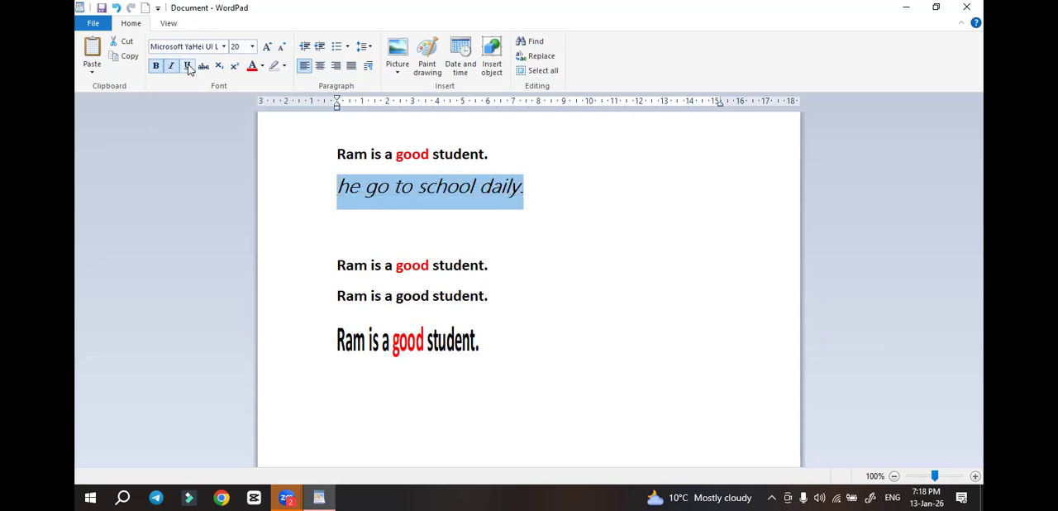
Remove the bold from the word "student." in the first pasted sentence and apply it again
left_click(364, 331)
left_click(411, 270)
left_click_drag(432, 267, 502, 275)
key("ctrl+b")
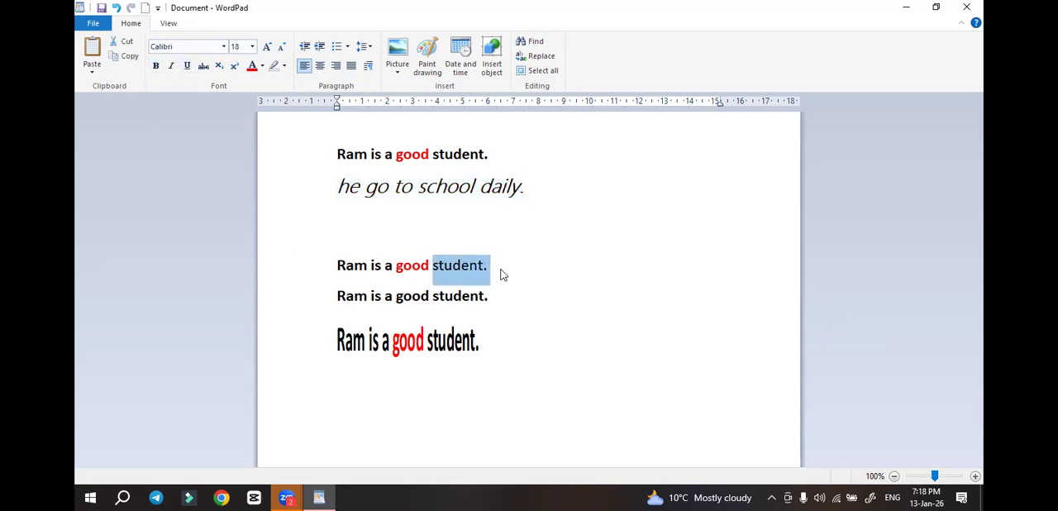
key("ctrl+b")
In the first pasted sentence, italicize the first word and underline the word "good"
left_click_drag(337, 266, 430, 266)
key("ctrl+i")
key("ctrl+u")
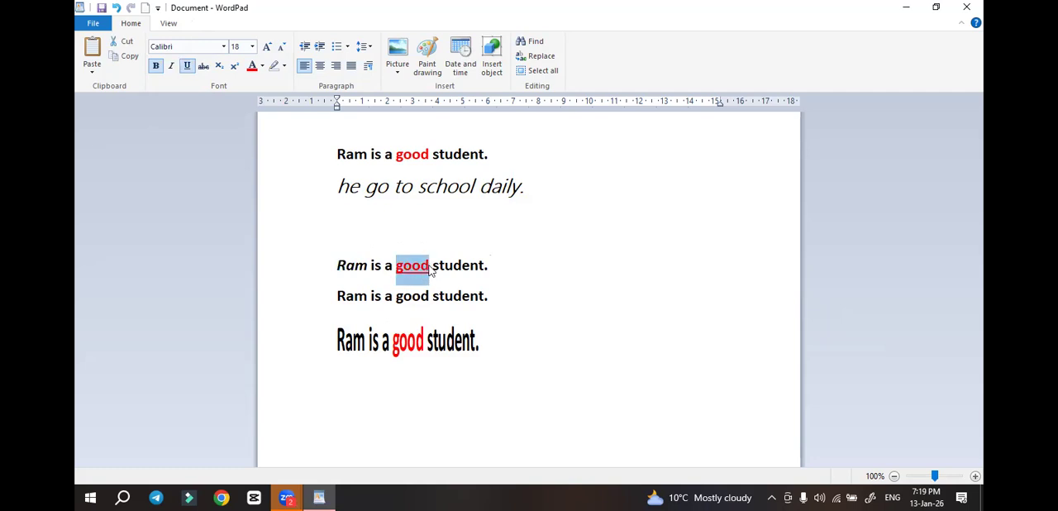
left_click(516, 266)
Apply strikethrough to the whole sentence "he go to school daily."
left_click(328, 195)
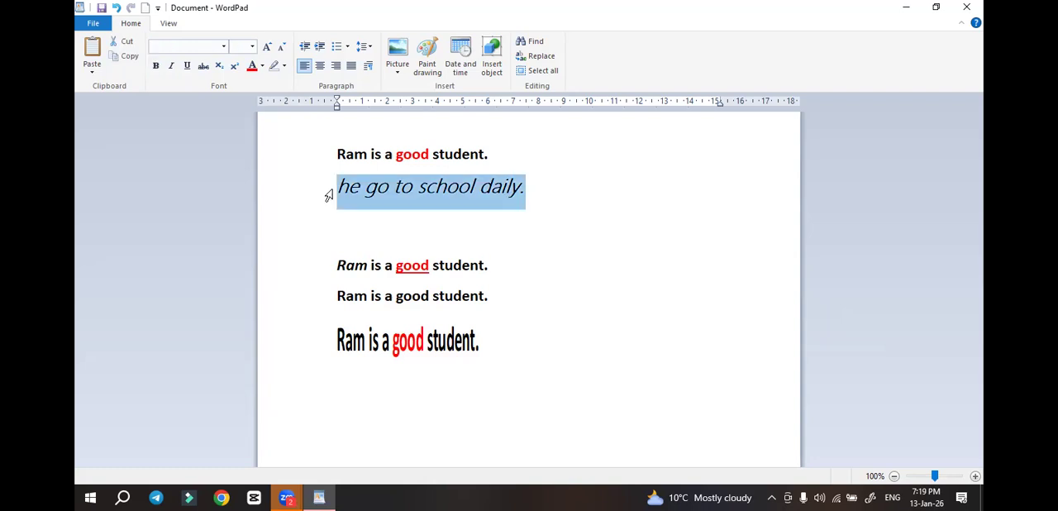
left_click(460, 232)
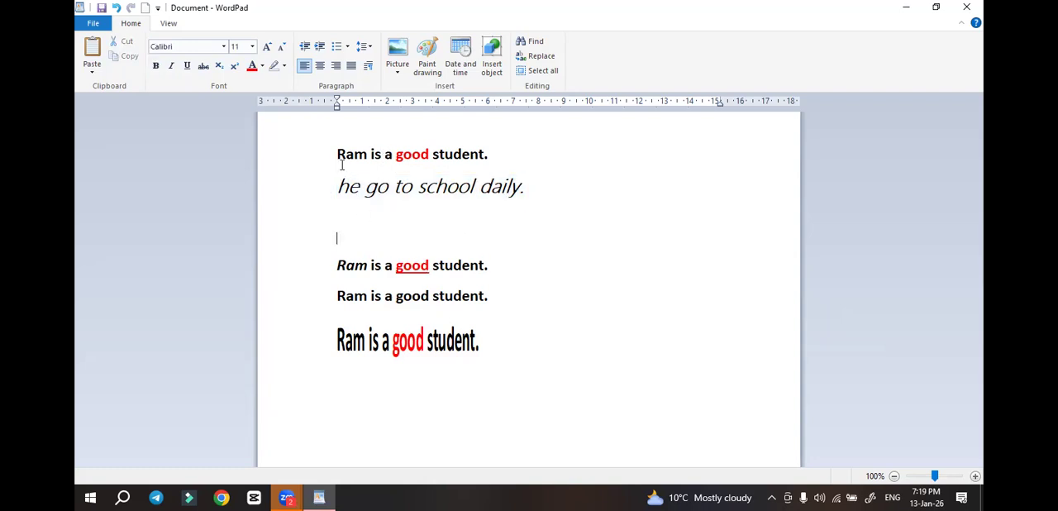
left_click_drag(338, 186, 571, 202)
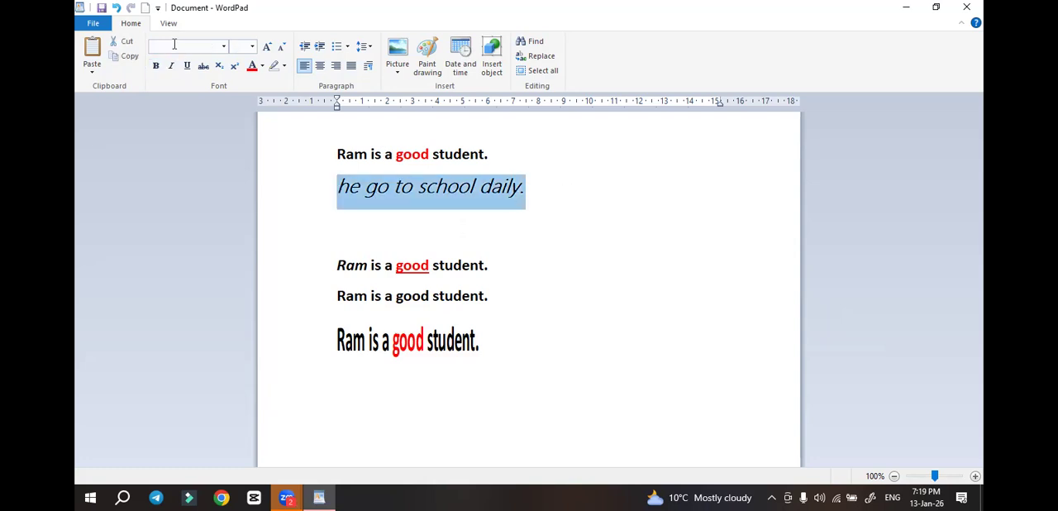
left_click(203, 67)
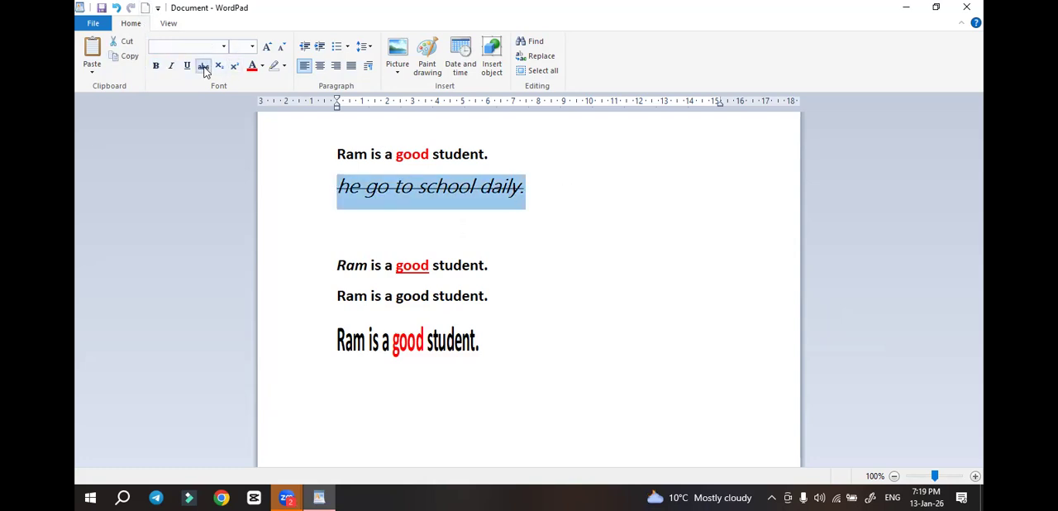
Delete all the text in the document
left_click(494, 264)
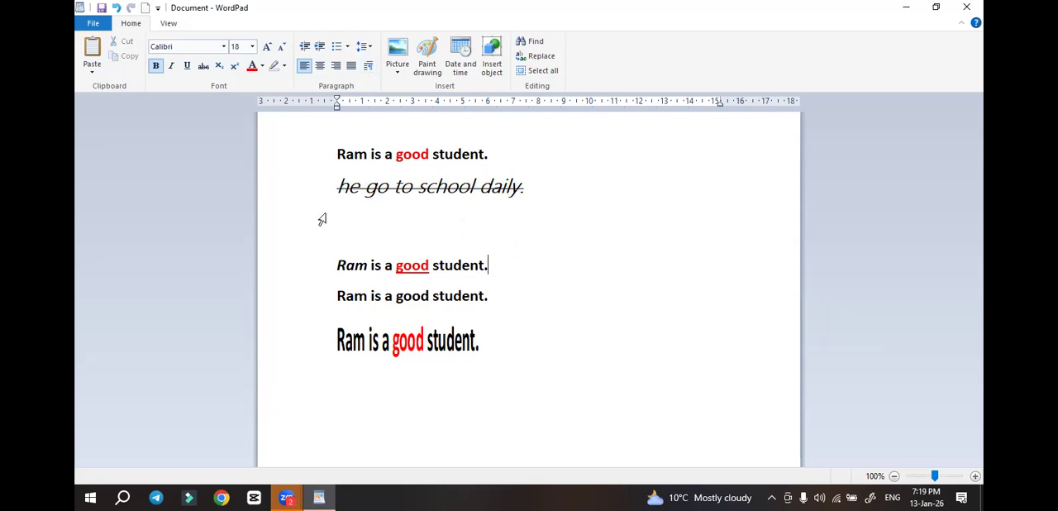
key("ctrl+a")
key("Delete")
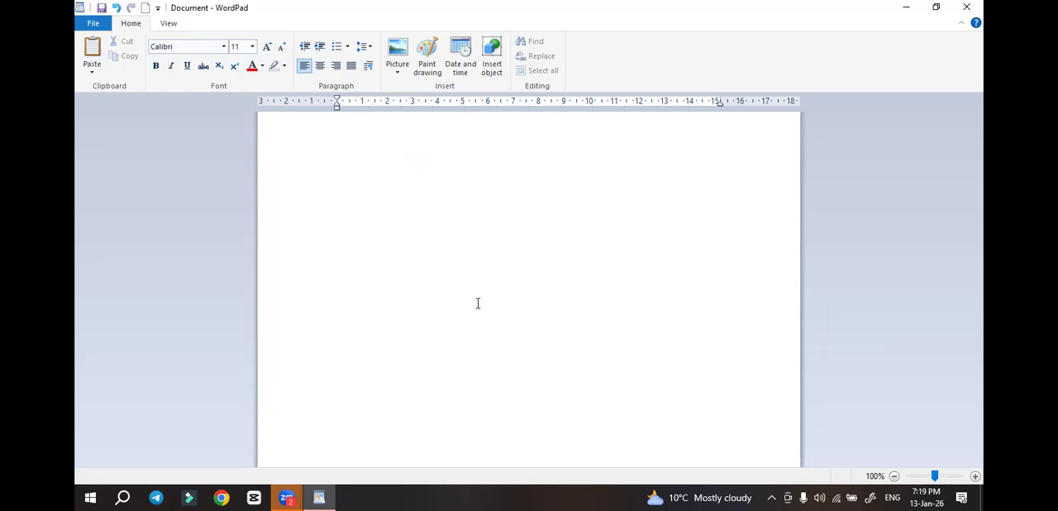
Enter "10th class" as the first line of the empty document
scroll(440, 241, "up", 3)
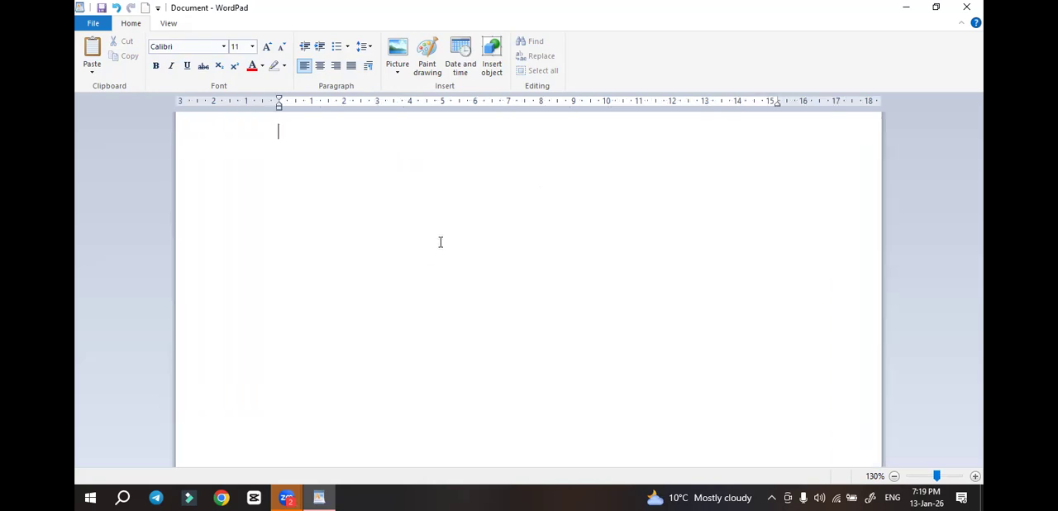
scroll(415, 252, "up", 10)
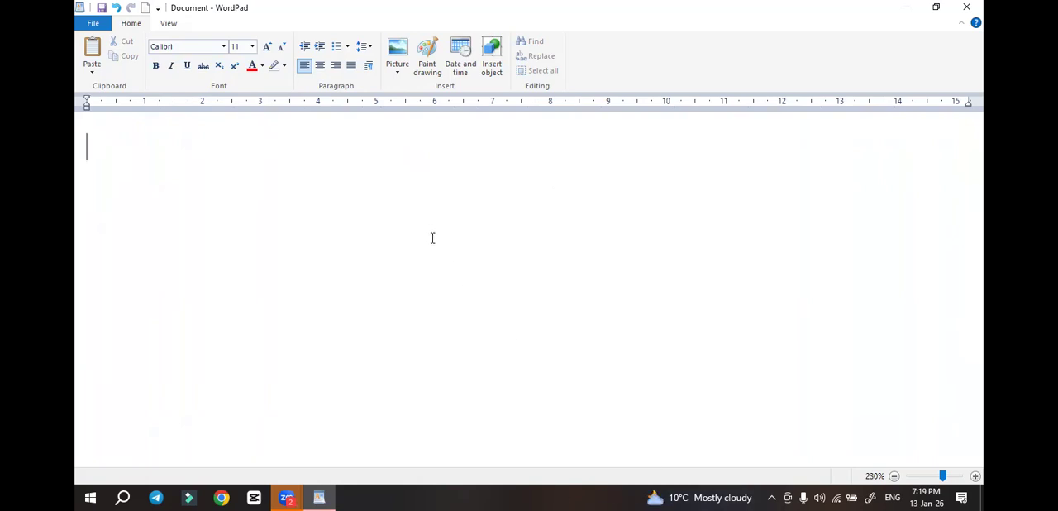
type("10th class")
key("Return")
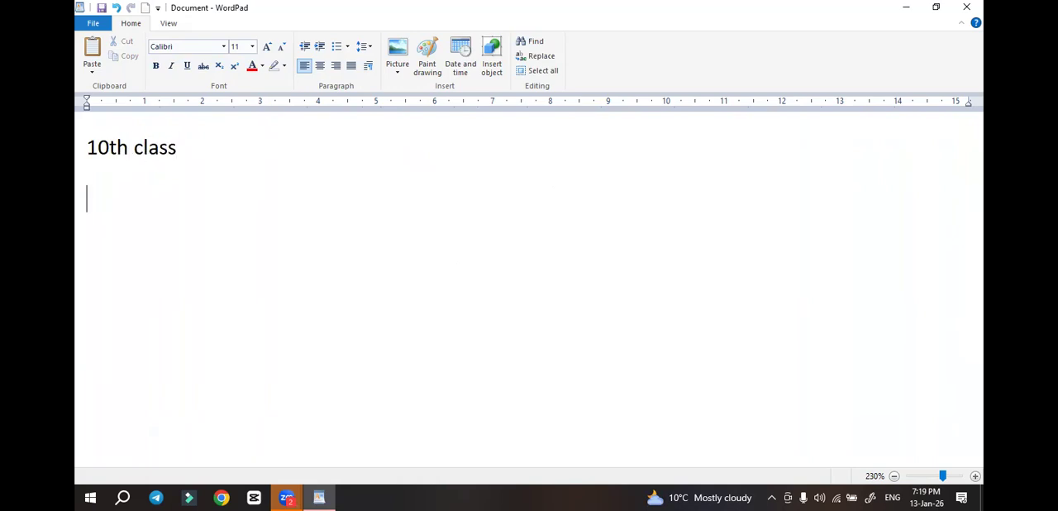
Add the lines "5th class" and "H20" below the first line
type("5th")
key("Return")
type("c")
key("BackSpace")
key("BackSpace")
type("cla")
type("ss")
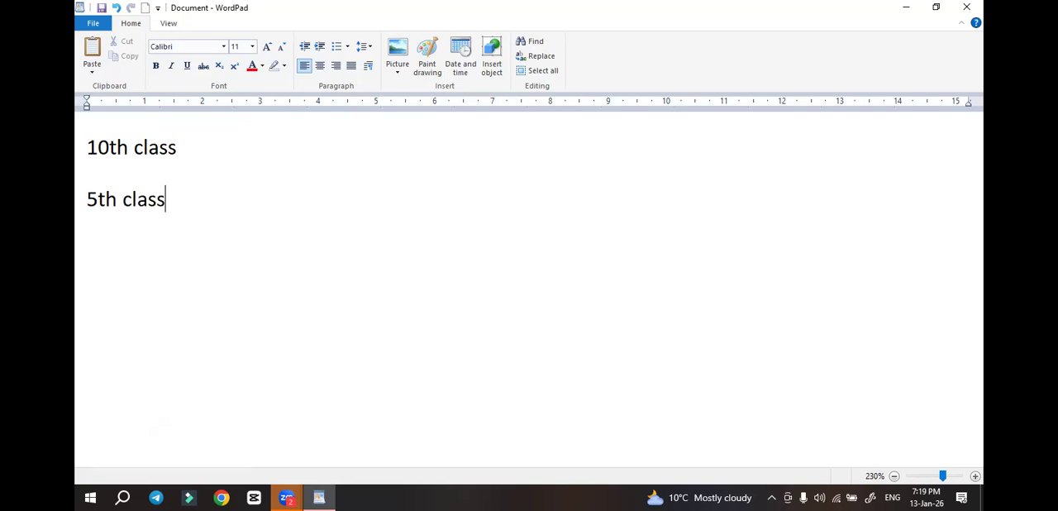
key("Return")
type("H20")
Make the "th" in "10th class" superscript and the "2" in "H20" subscript
left_click_drag(110, 147, 126, 149)
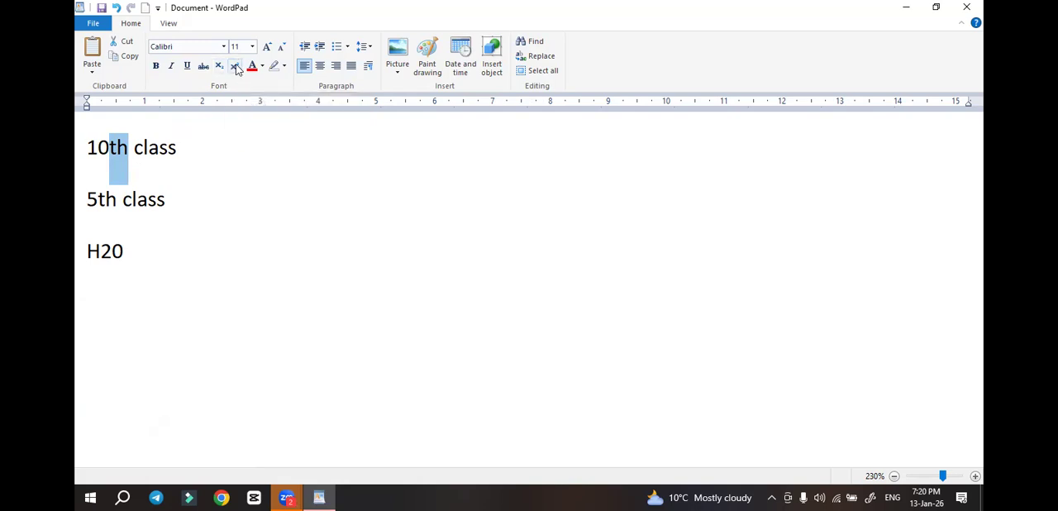
left_click(236, 68)
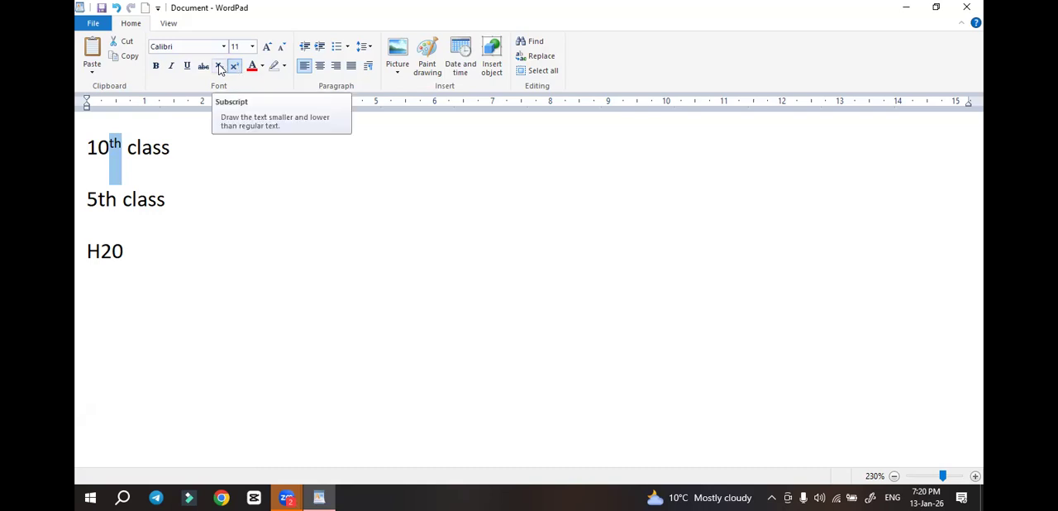
left_click(134, 248)
left_click_drag(100, 253, 112, 252)
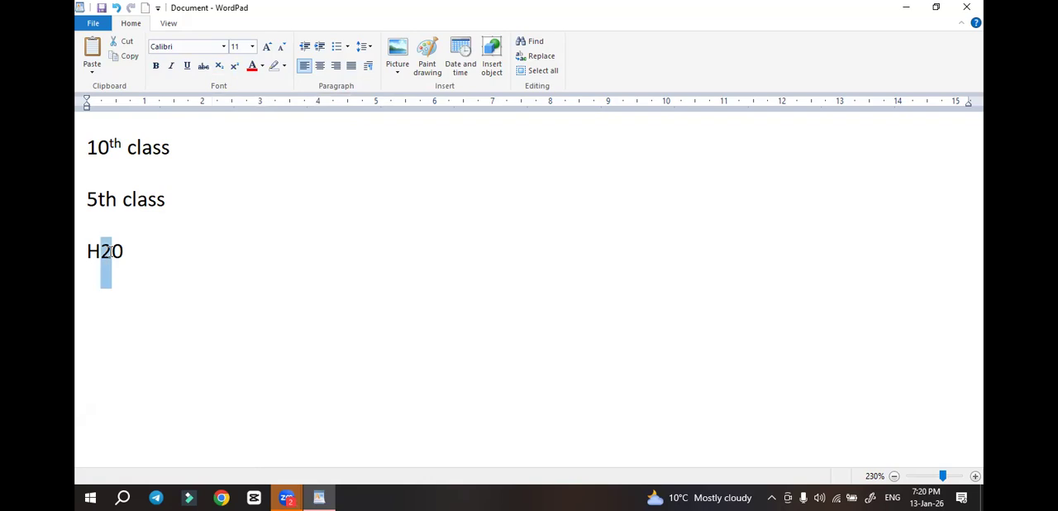
left_click(220, 66)
left_click(162, 250)
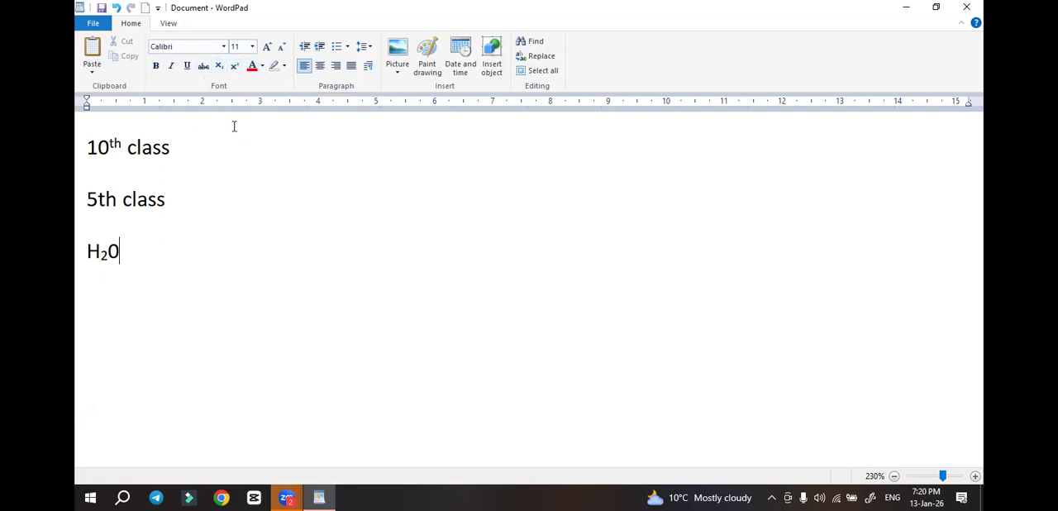
Clear the document and enter the heading "Name of colors"
key("ctrl+a")
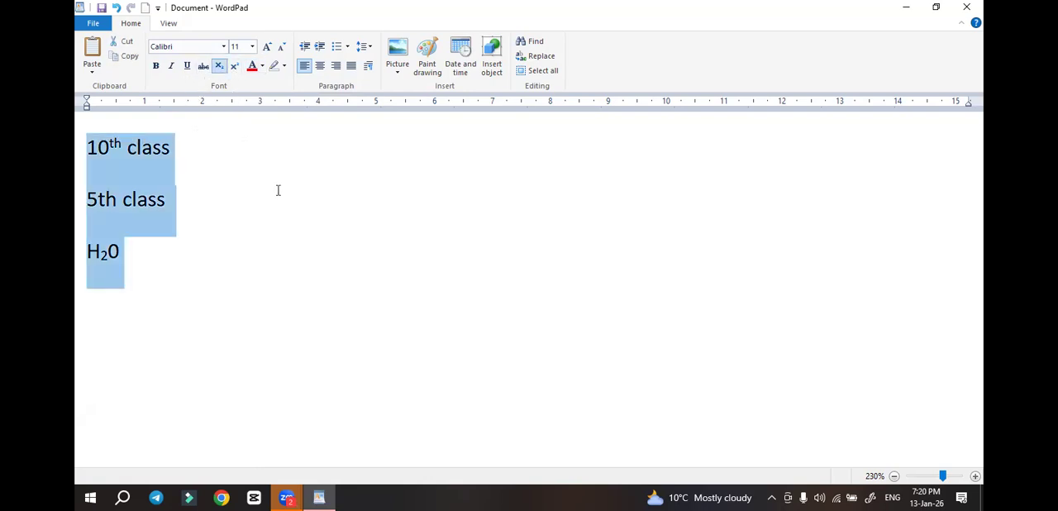
key("Delete")
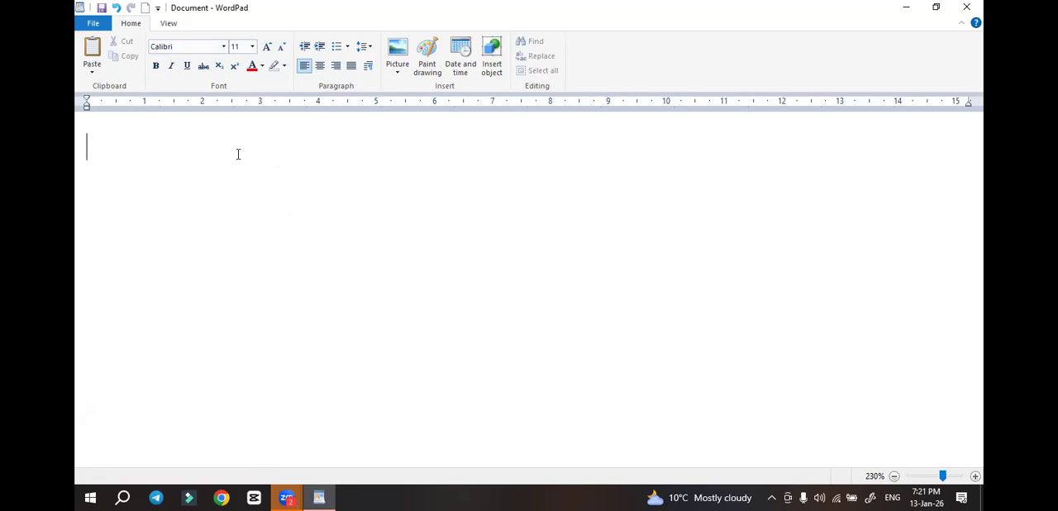
type("Nam")
key("BackSpace")
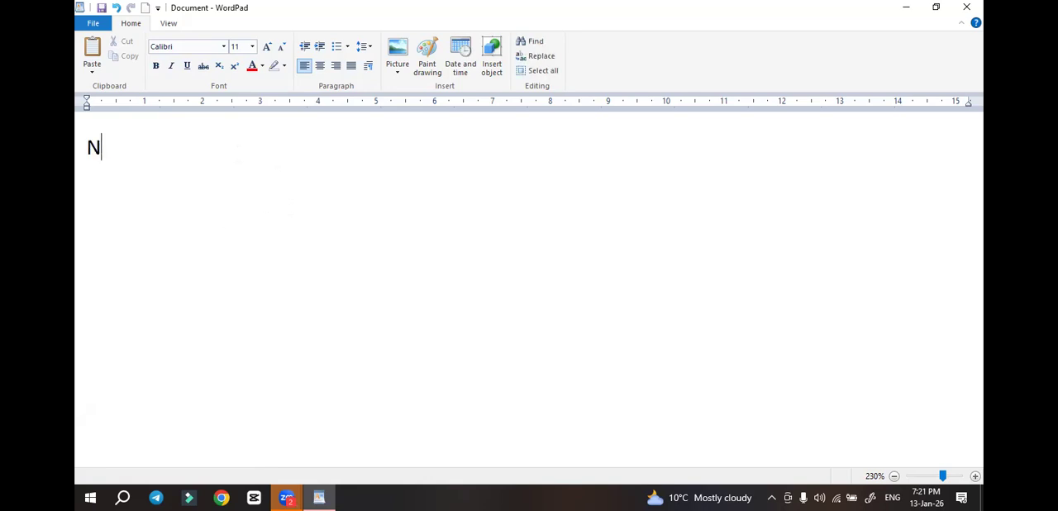
type("ame of colors")
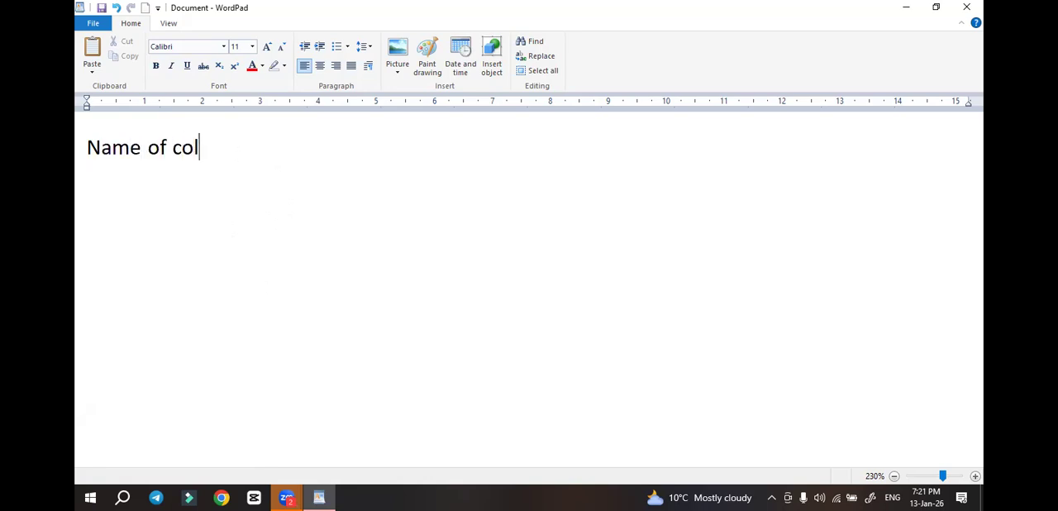
List "red", "green", "blue" and "ornage" on separate lines below the heading
key("Return")
type("red")
key("Return")
type("green")
key("Return")
type("blue")
key("Return")
type("r")
key("BackSpace")
type("ornage")
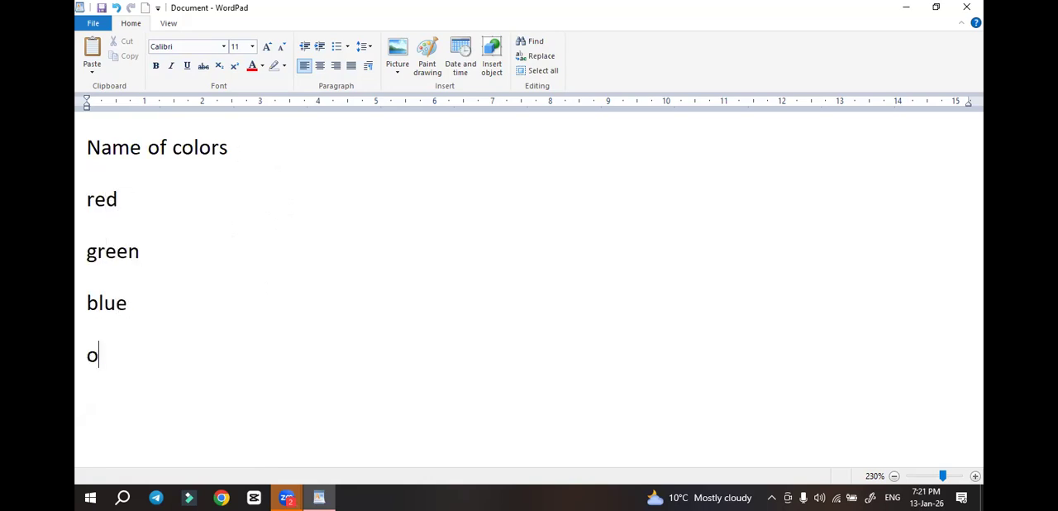
key("Return")
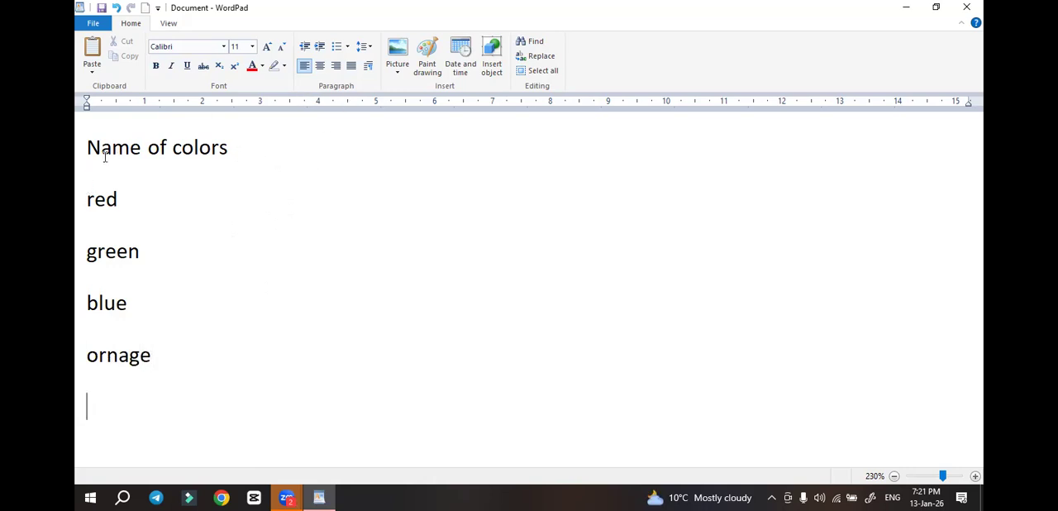
Make the heading "Name of colors" bold and highlight it in bright green
left_click_drag(88, 148, 234, 155)
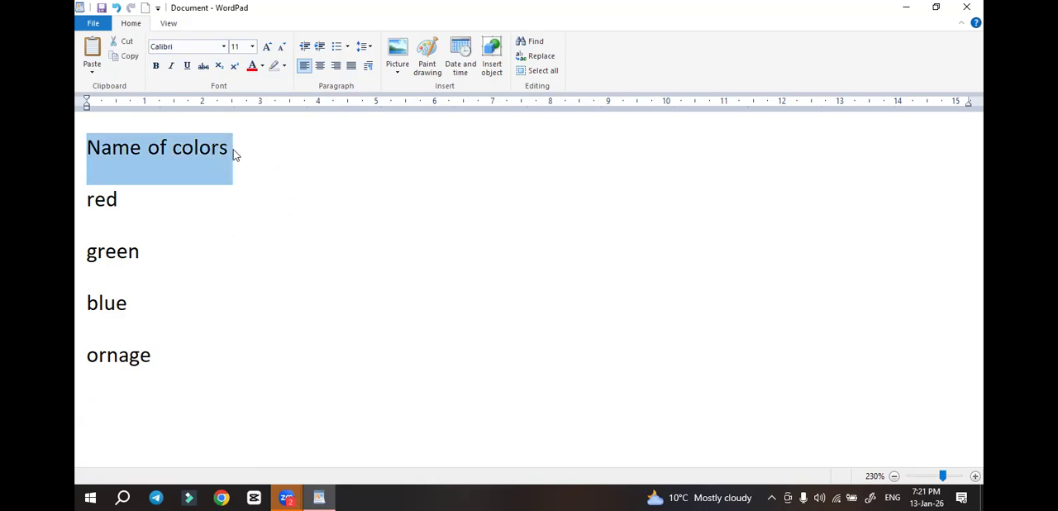
key("ctrl+b")
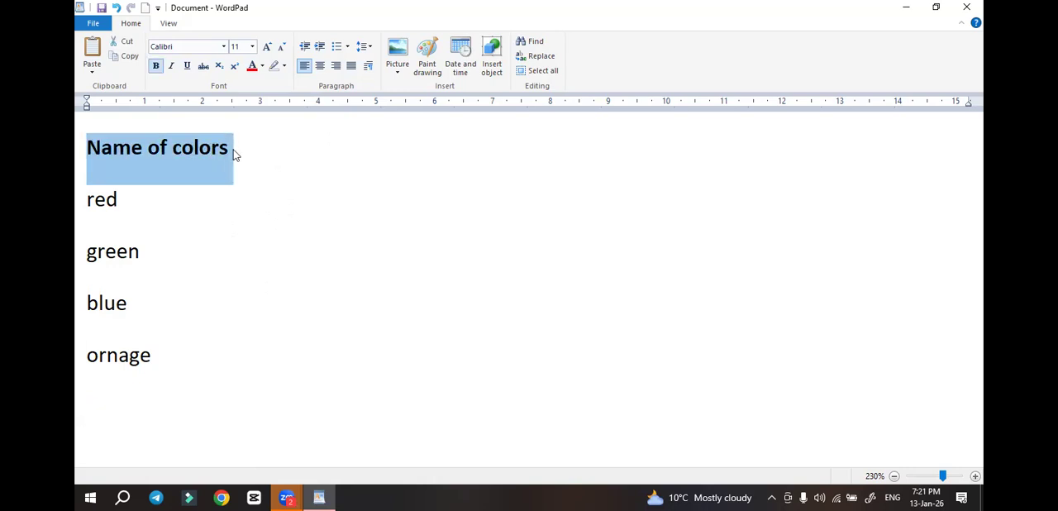
left_click(140, 200)
triple_click(142, 149)
left_click(283, 66)
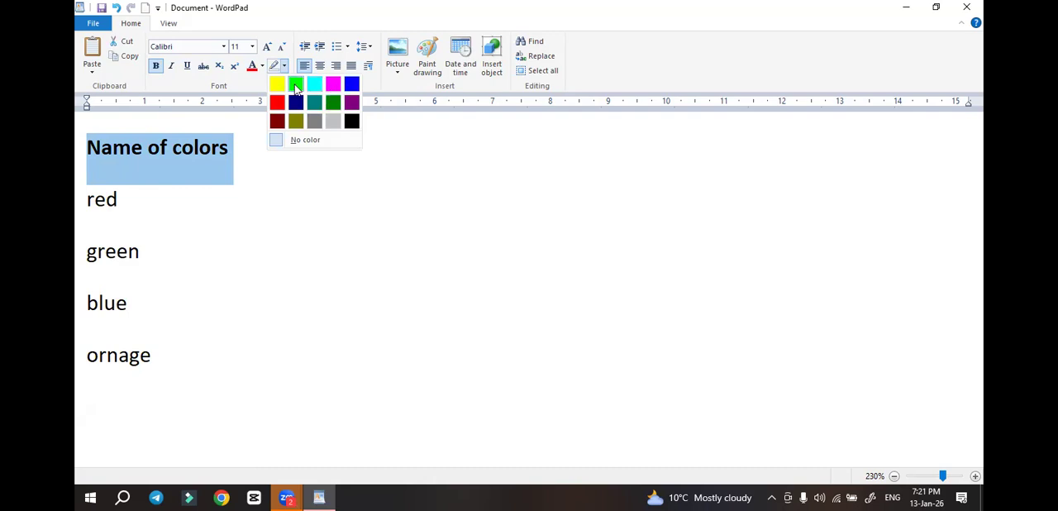
left_click(296, 89)
left_click(226, 208)
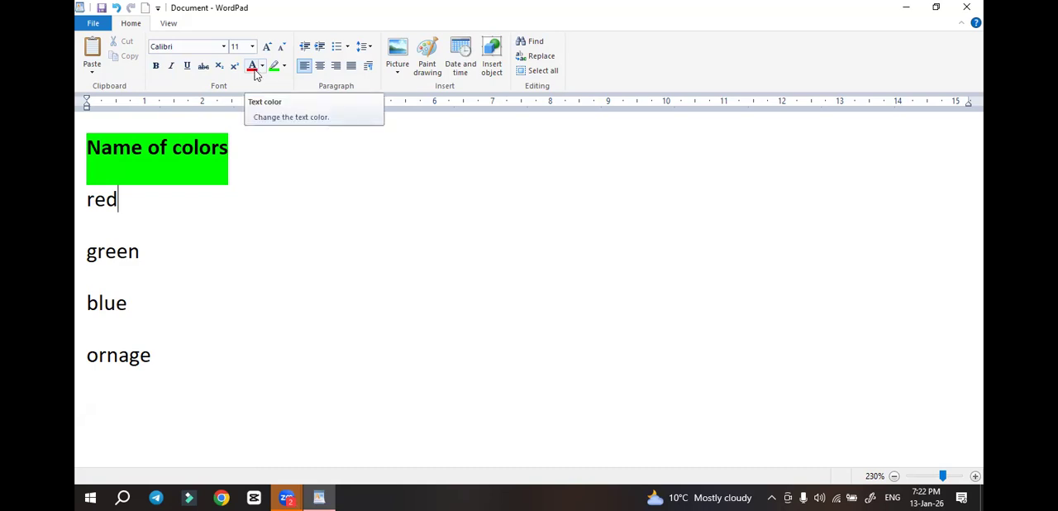
Set the text color of the word "red" to red
left_click_drag(89, 198, 147, 359)
left_click(177, 272)
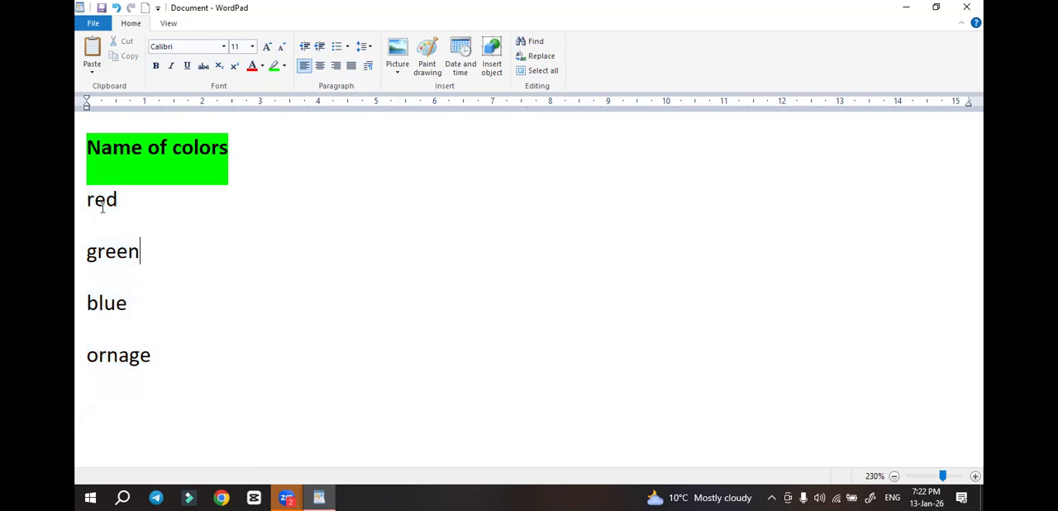
double_click(122, 206)
left_click(252, 65)
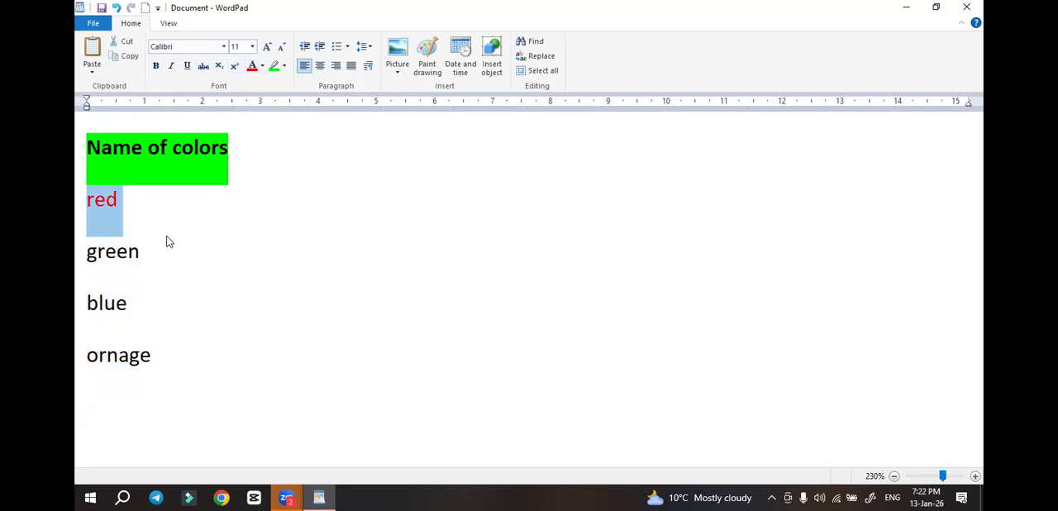
key("Right")
Set the text color of the word "green" to green
left_click_drag(91, 253, 212, 243)
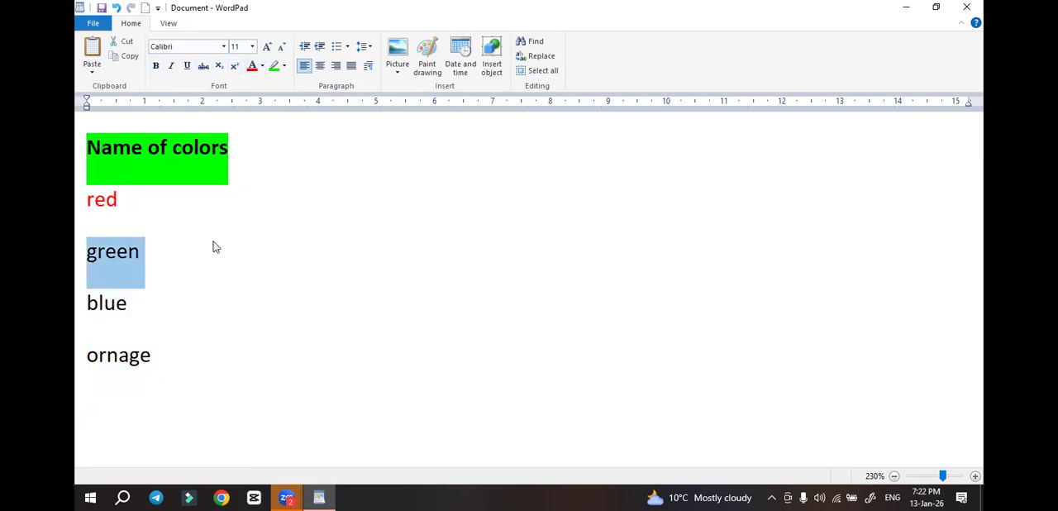
left_click(262, 66)
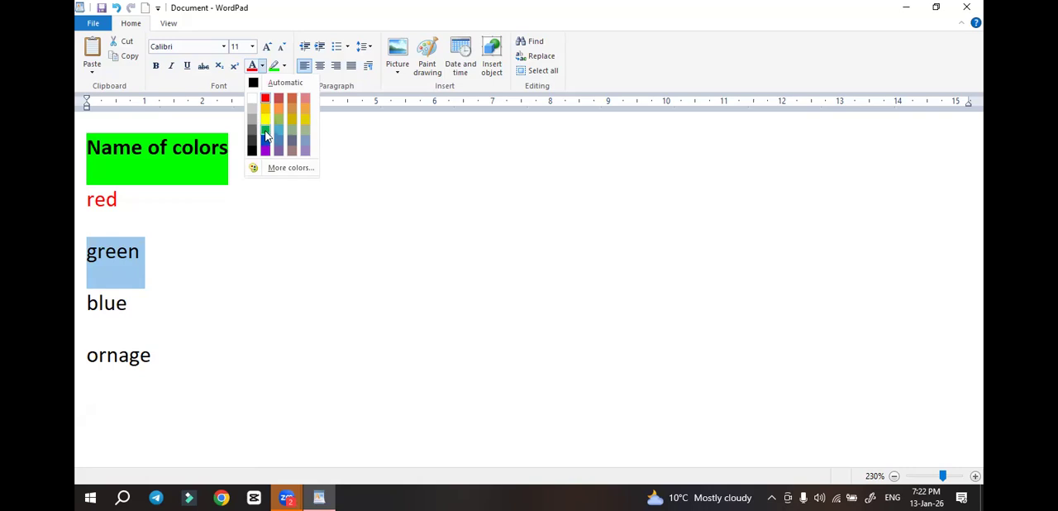
left_click(269, 139)
left_click(215, 303)
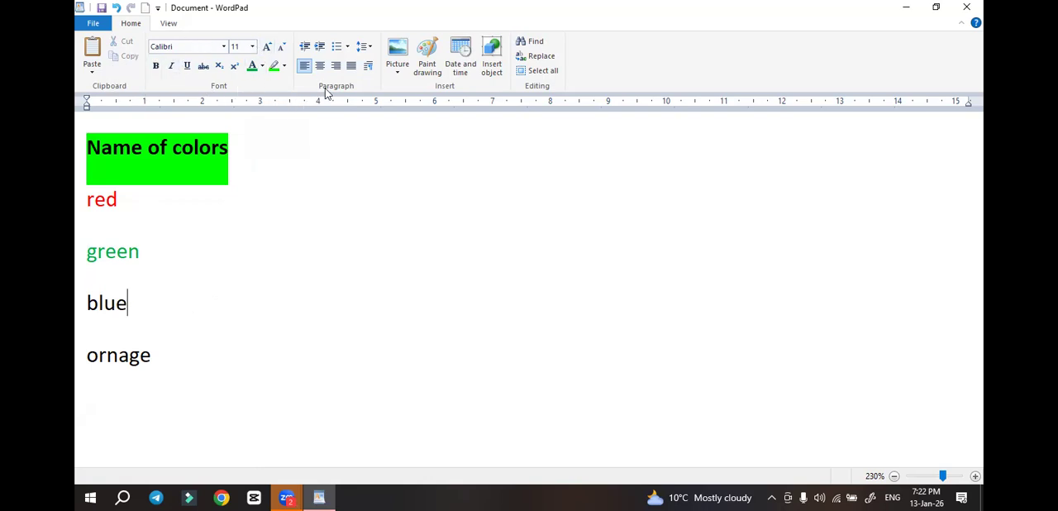
Try center and right alignment on the heading and color list, then return all the lines to left alignment
left_click(234, 253)
left_click(94, 162)
left_click(402, 156)
left_click(165, 360)
left_click_drag(81, 255, 81, 167)
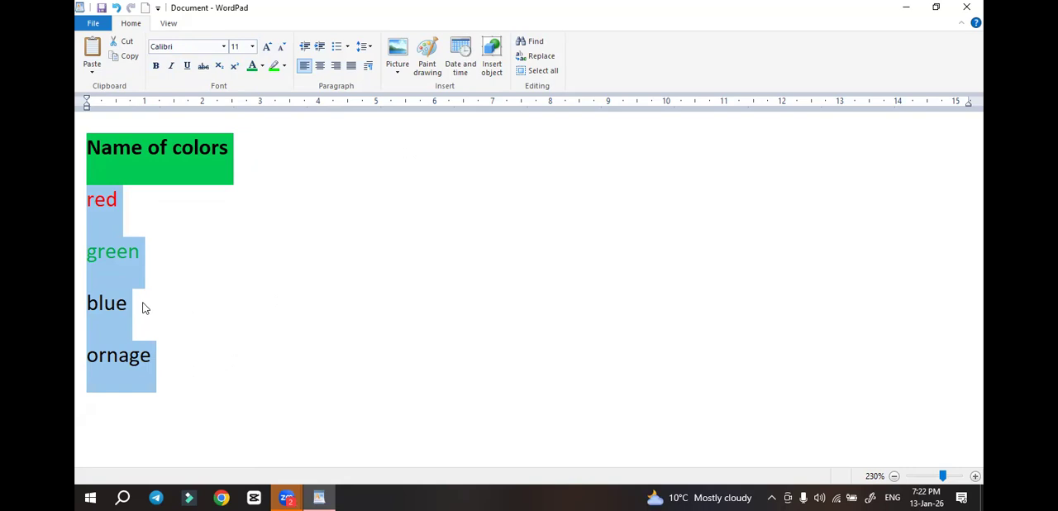
key("ctrl+e")
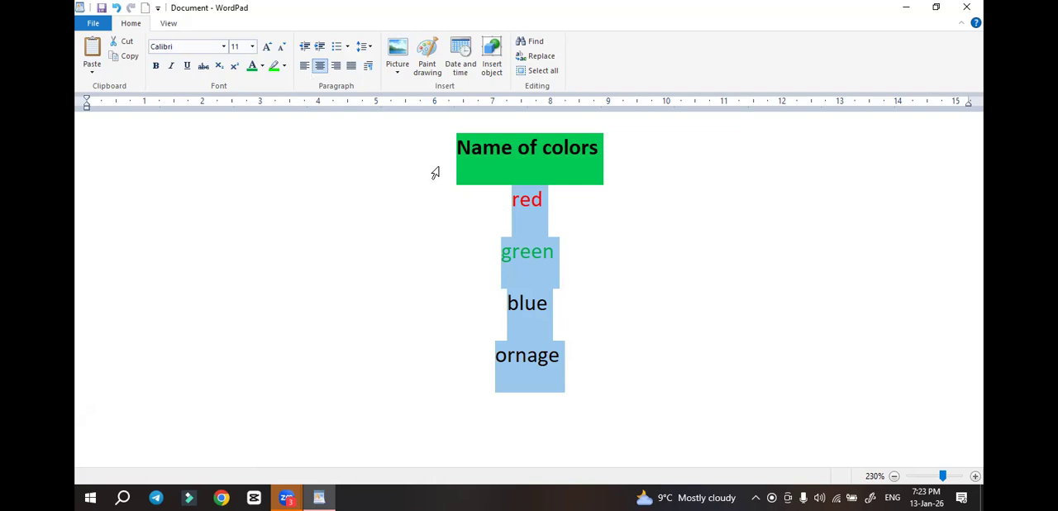
key("ctrl+l")
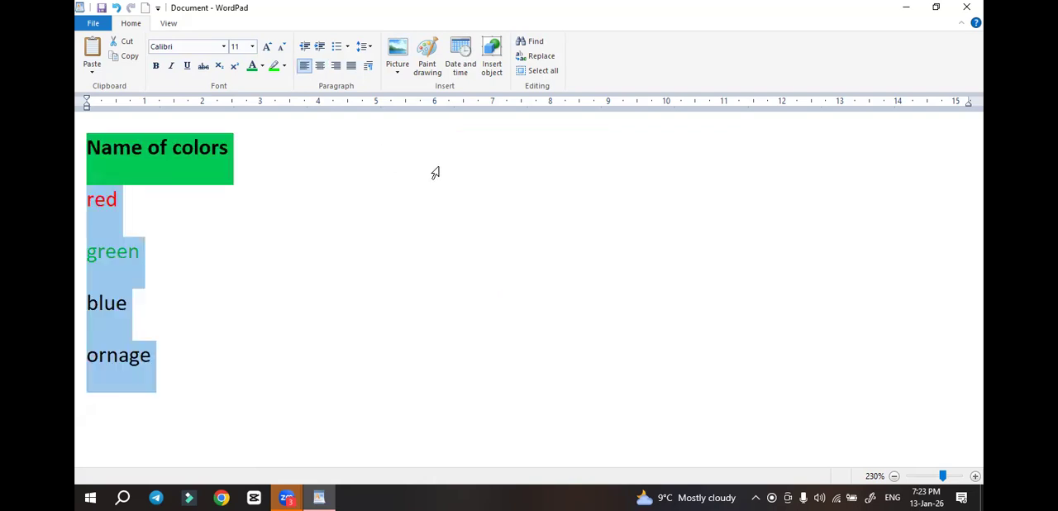
key("ctrl+r")
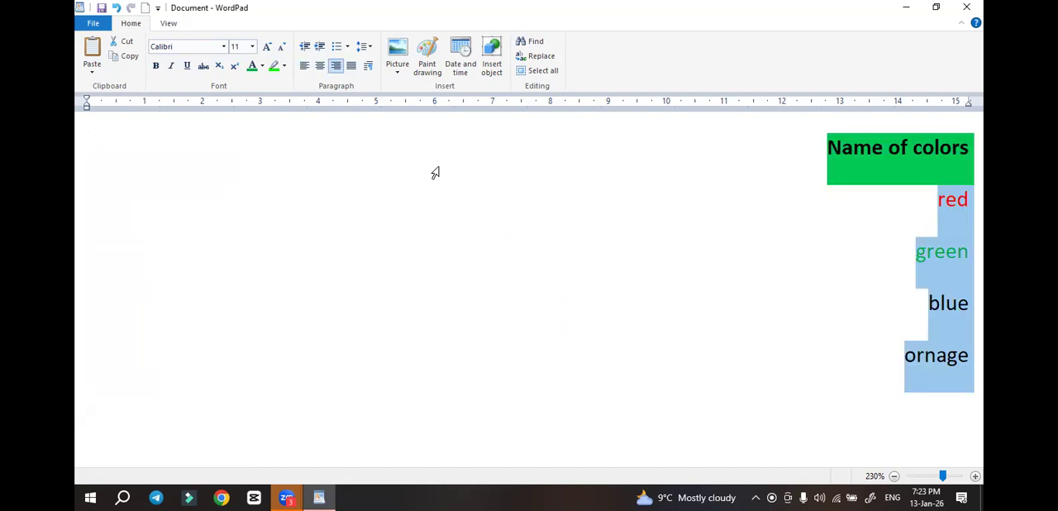
key("ctrl+e")
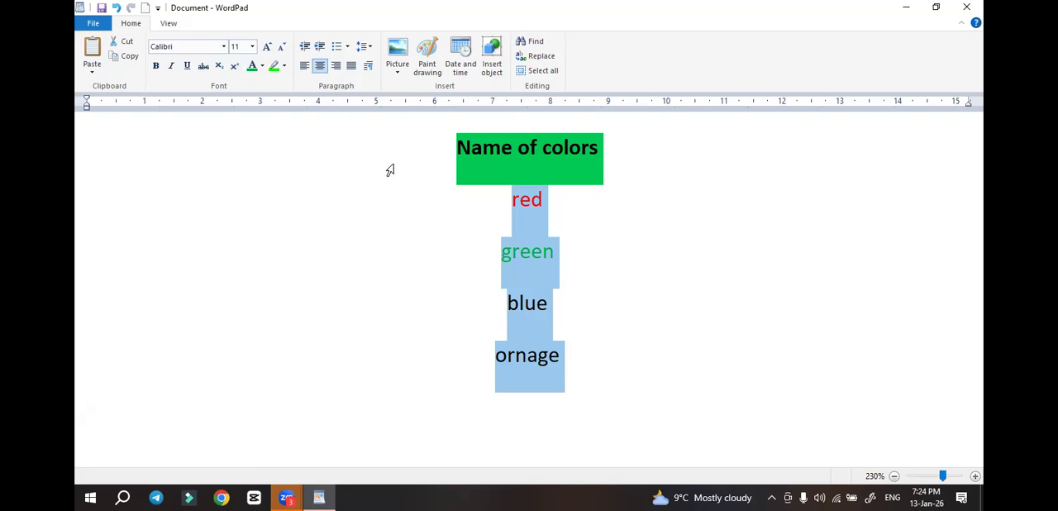
left_click(305, 66)
left_click(345, 217)
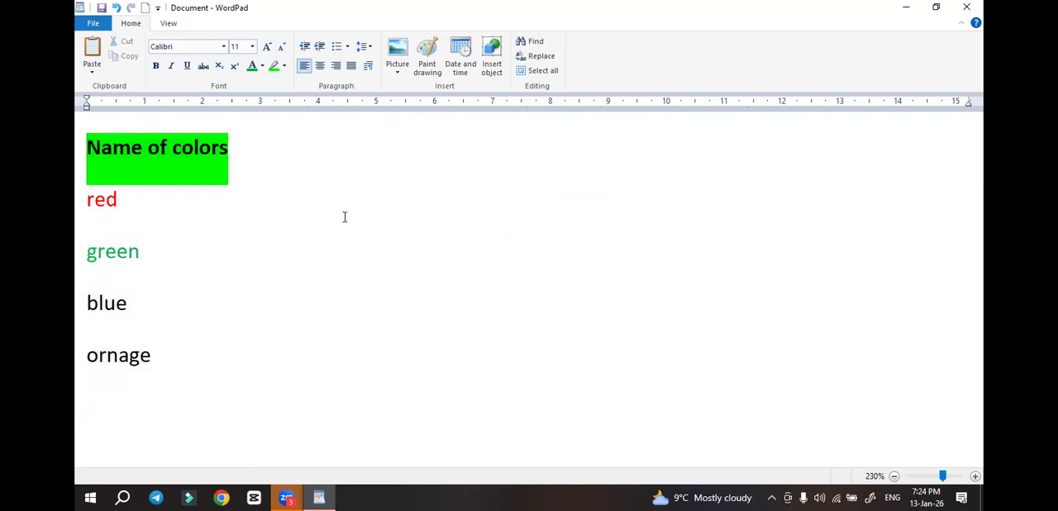
Clear the color list from the document and start a letter with the lines "To" and "The Headmaster"
key("ctrl+a")
key("Delete")
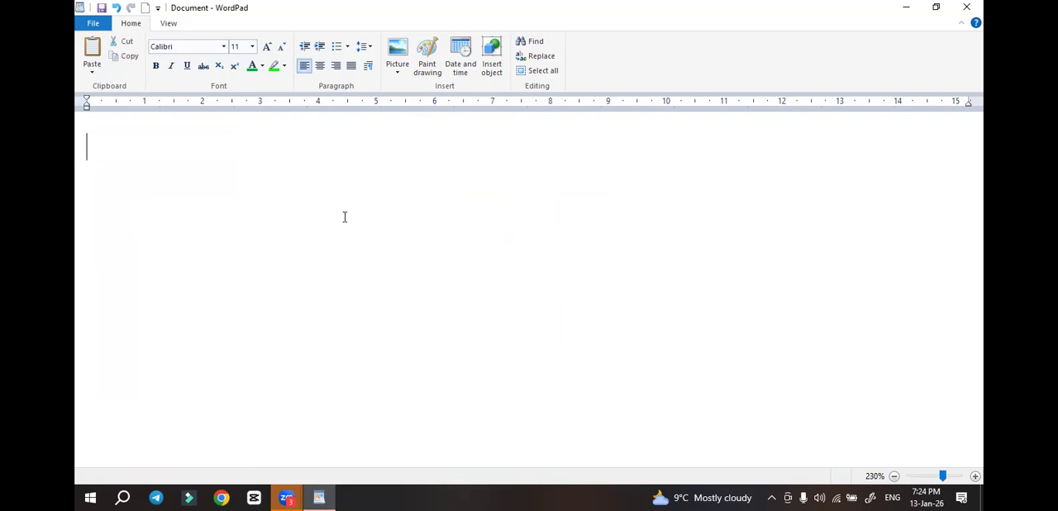
type("To")
key("Return")
type("THe")
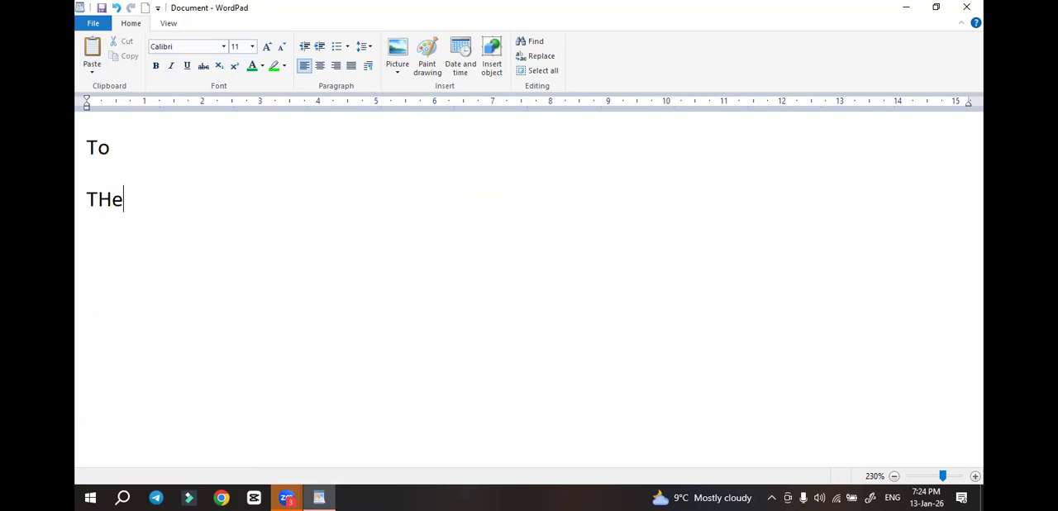
key("BackSpace")
key("BackSpace")
key("BackSpace")
type("The Headmaster")
key("Return")
Write the school line "Govt. Sen. Sec." below "The Headmaster", correcting typing mistakes
type("Go")
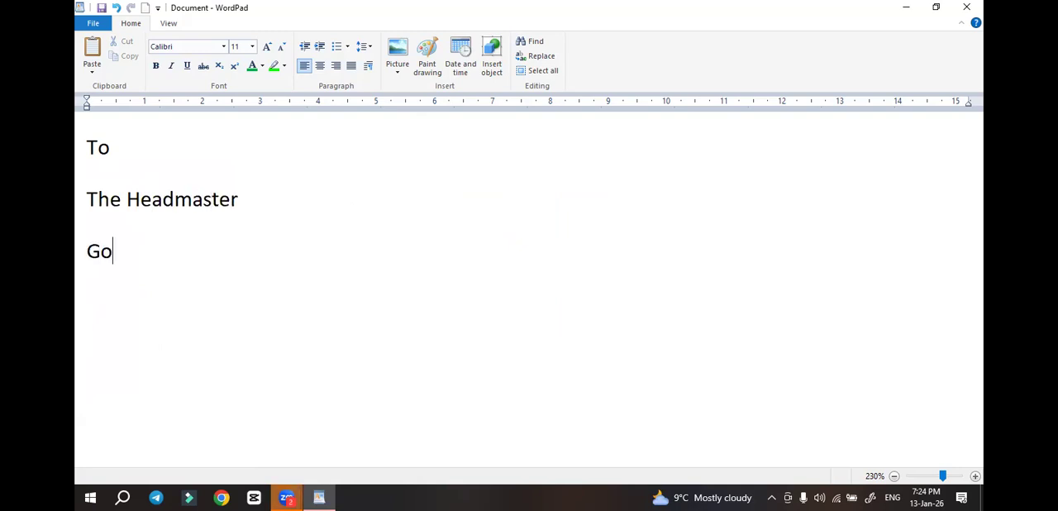
type("vt. Ser. N")
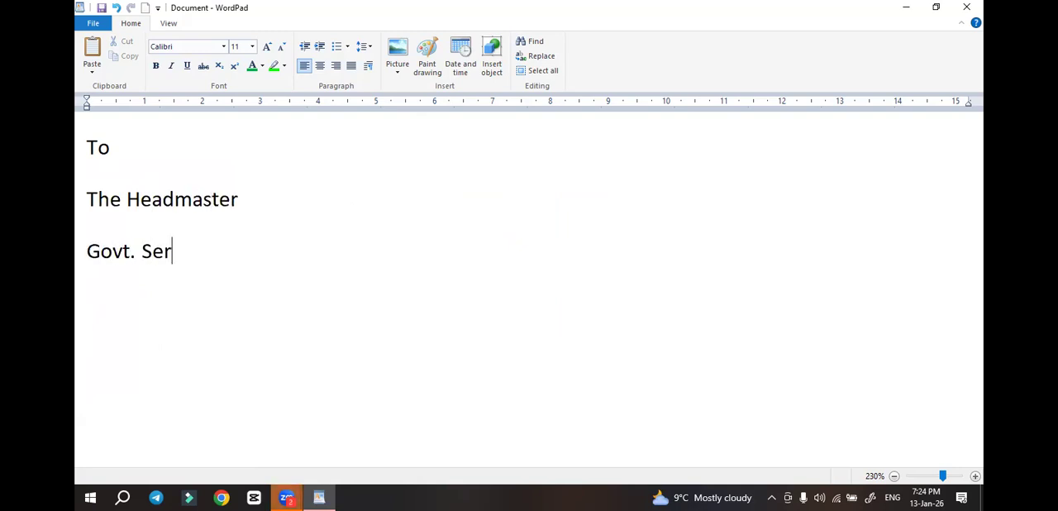
key("BackSpace")
type("e")
key("BackSpace")
key("BackSpace")
type("Sec.")
key("BackSpace")
key("BackSpace")
key("BackSpace")
key("BackSpace")
key("BackSpace")
key("BackSpace")
key("BackSpace")
type("n")
key("BackSpace")
type(".")
key("Caps_Lock")
type("SEC")
key("BackSpace")
key("BackSpace")
type("EC")
key("BackSpace")
key("BackSpace")
key("Caps_Lock")
type("ec.")
key("Return")
Add the place line "ellenabad," and the salutation "Respected Sir," to the letter
type("elle")
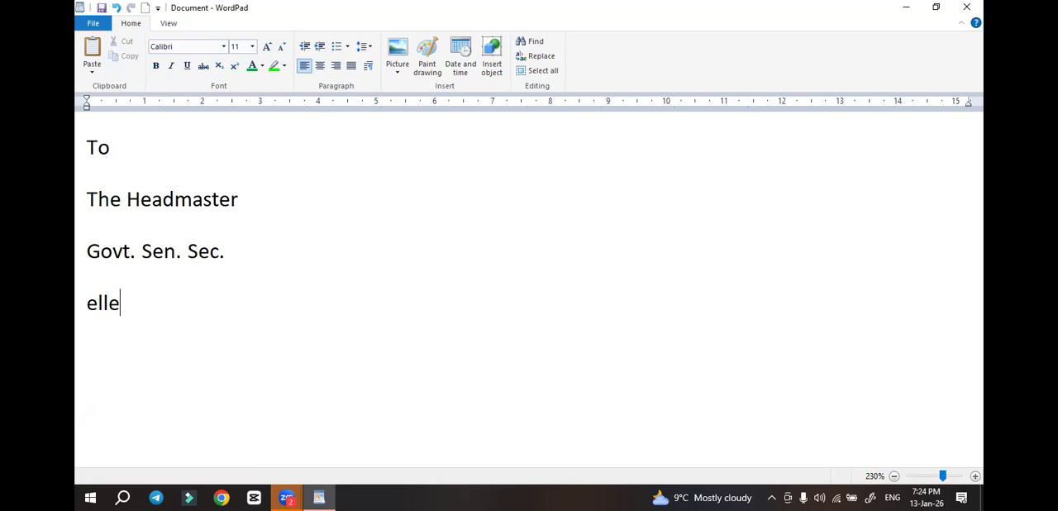
type("nabad,")
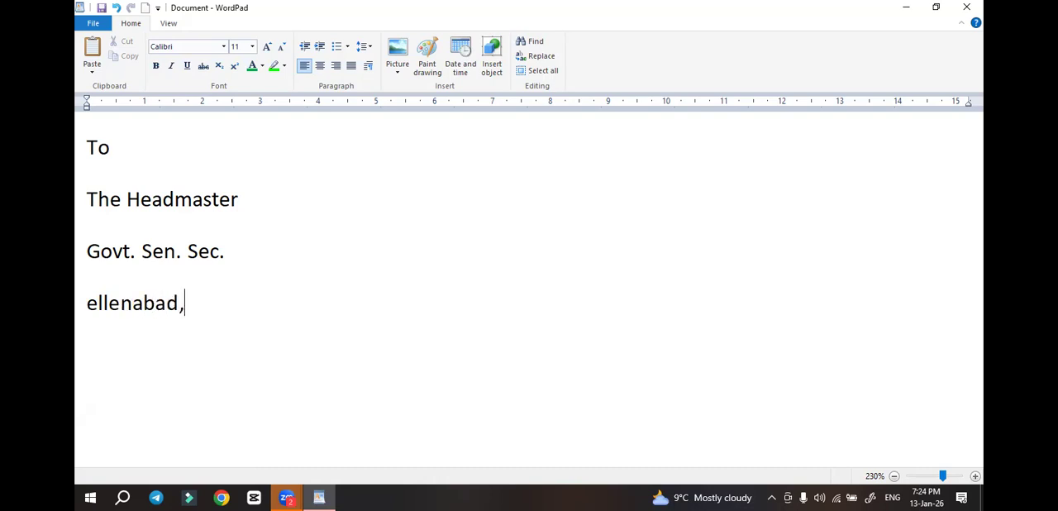
key("Return")
type("Respected Sir,")
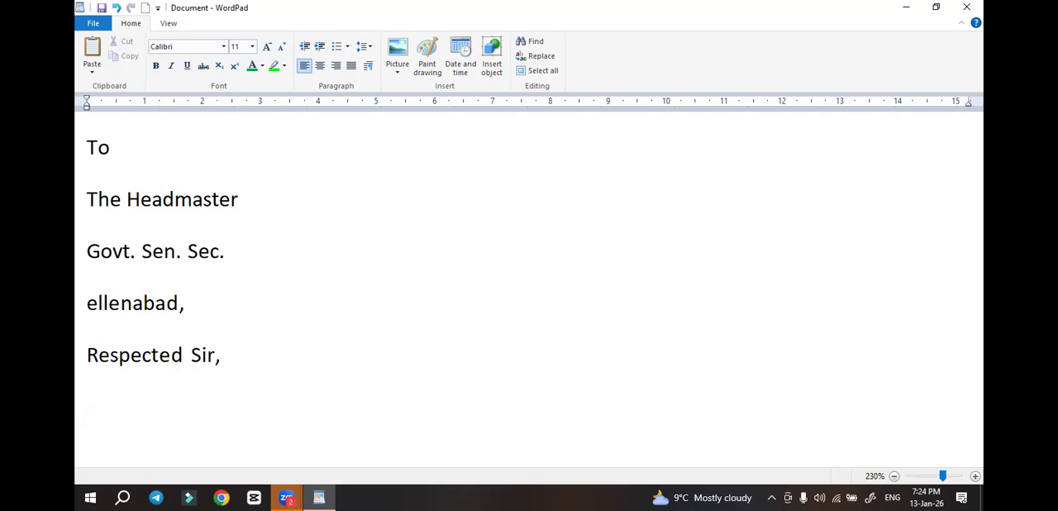
Write the letter's body sentence "i beg to say that i am ill." below the salutation
key("Return")
type("i be")
key("BackSpace")
type("g ")
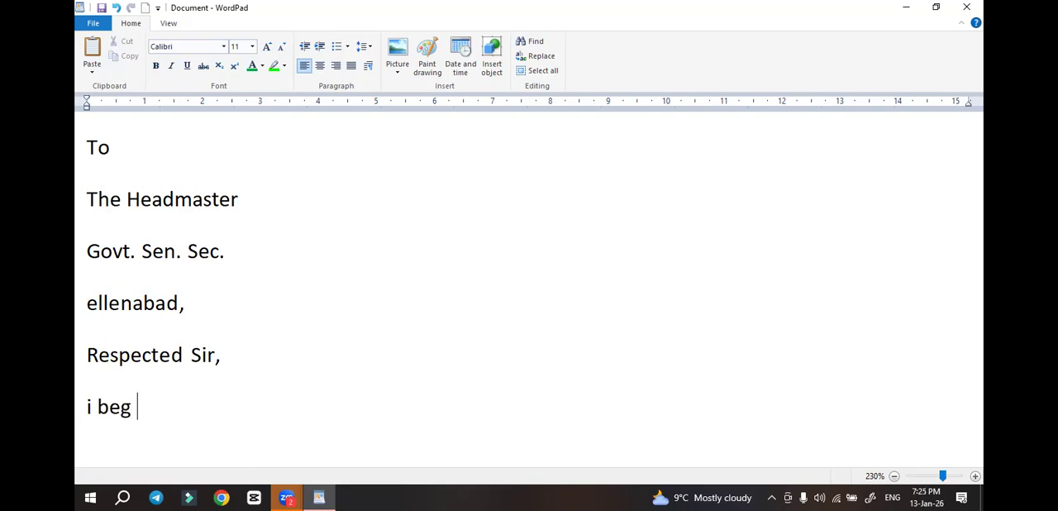
type("to say that")
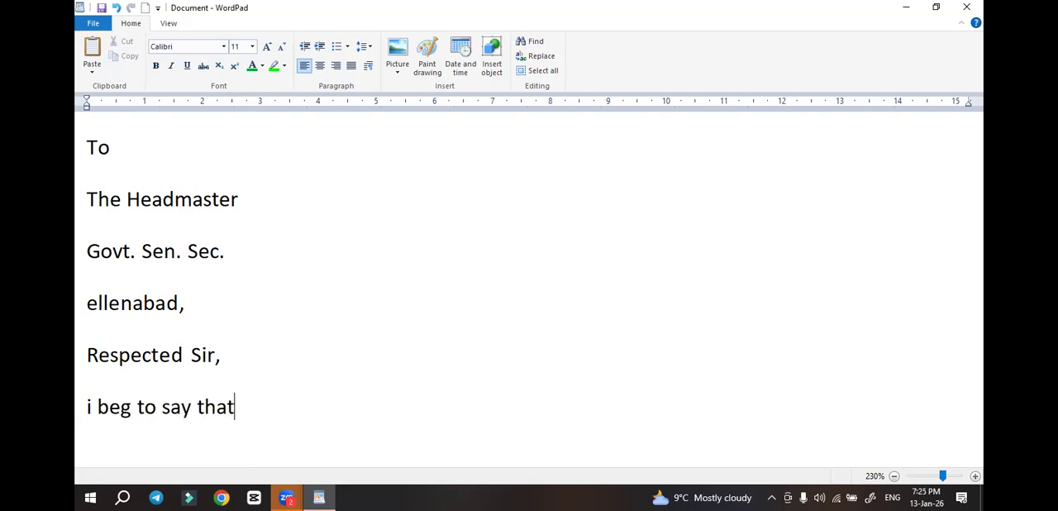
type(" i am ill.")
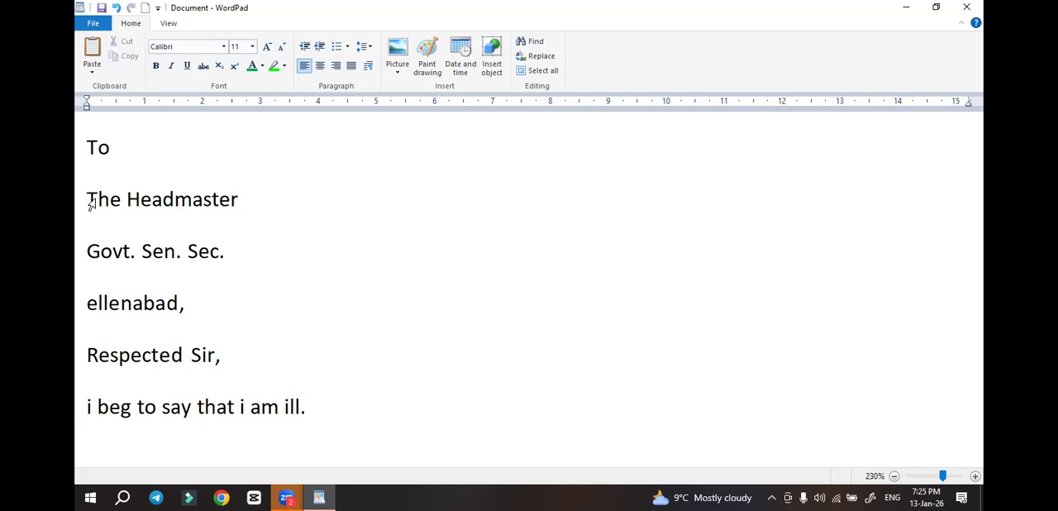
Indent the three addressee lines two levels, then reduce their indent by one level
left_click_drag(91, 203, 197, 306)
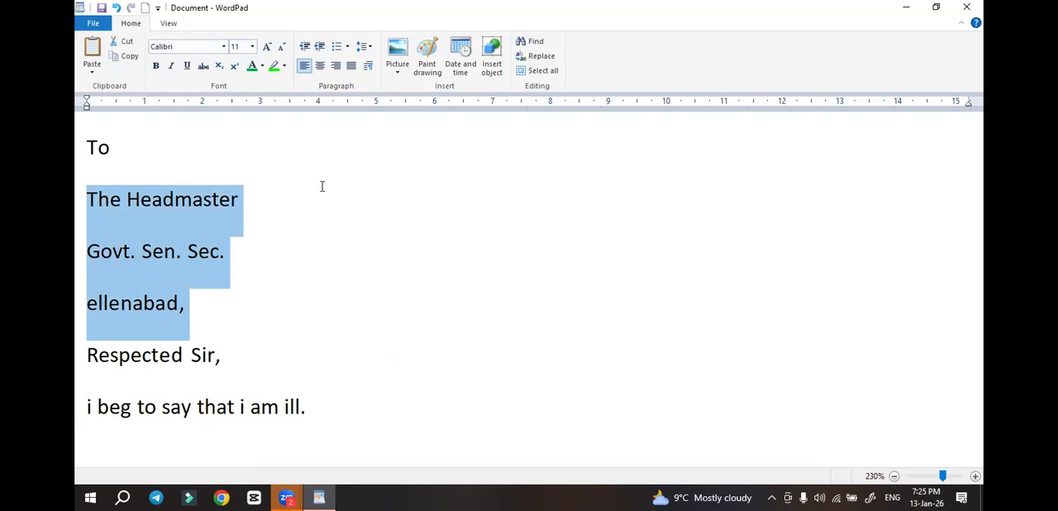
left_click(321, 48)
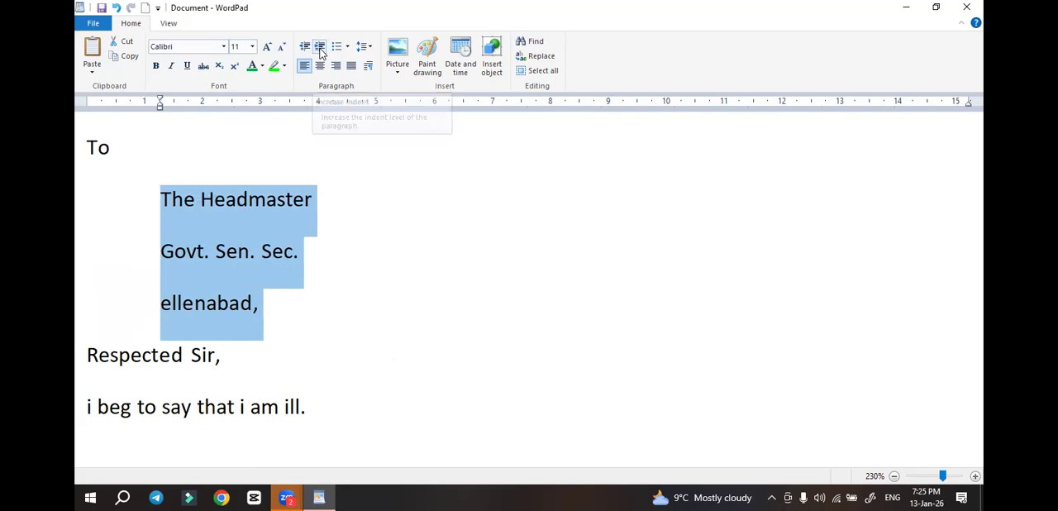
left_click(320, 47)
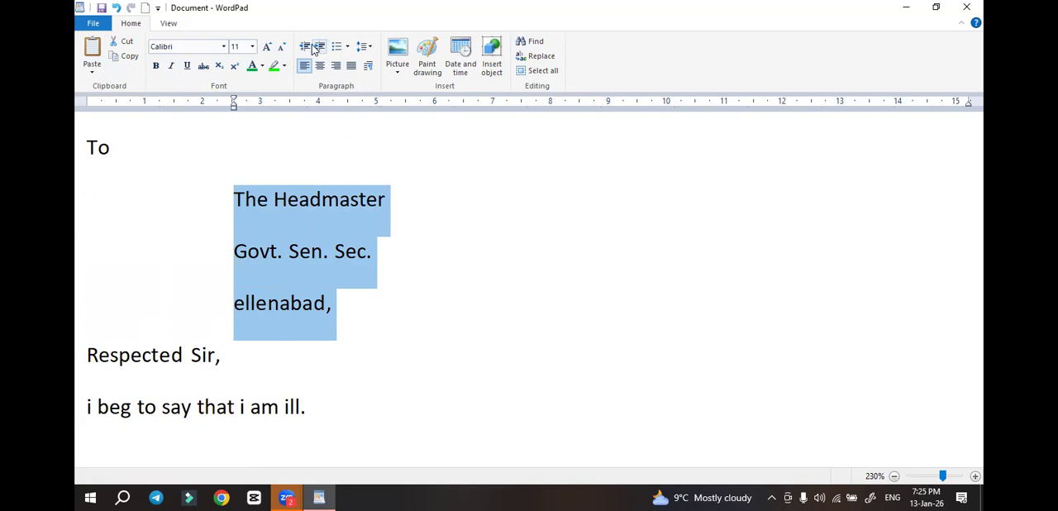
left_click(305, 47)
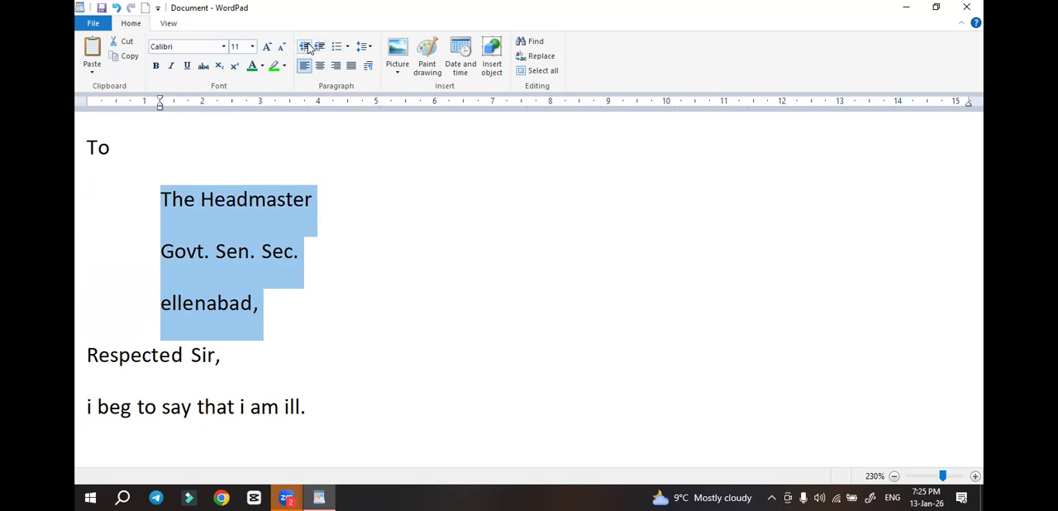
Indent the body sentence "i beg to say that i am ill." by one level
left_click(250, 372)
triple_click(91, 409)
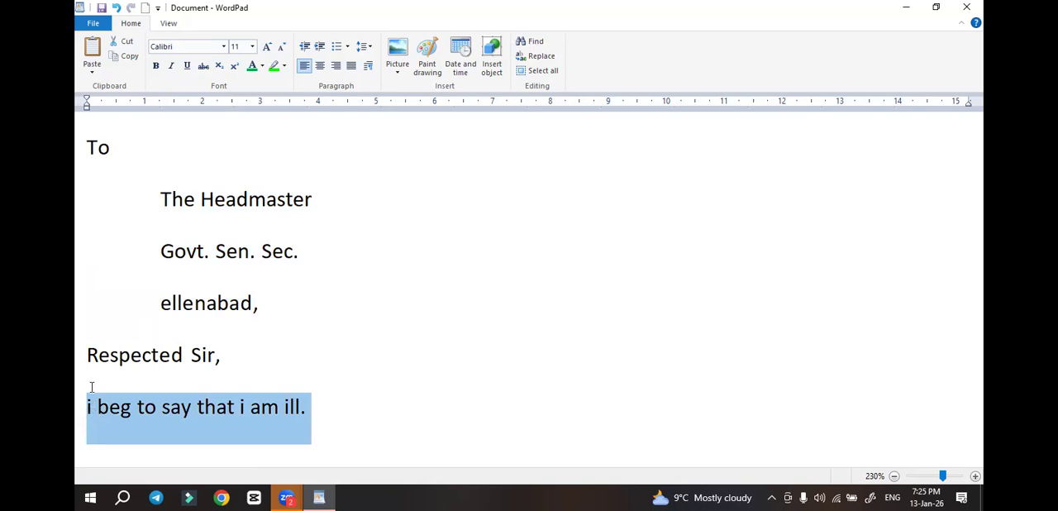
left_click(320, 47)
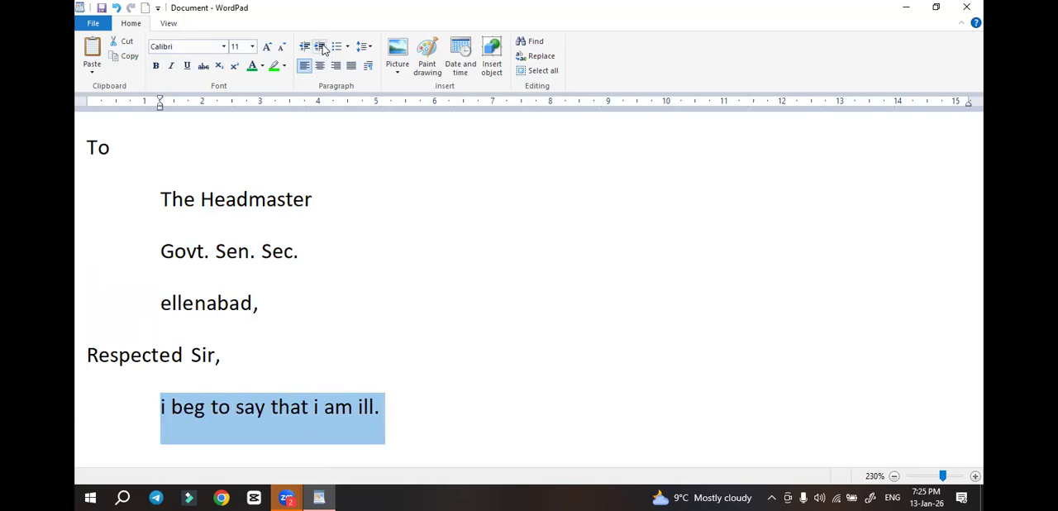
left_click(367, 284)
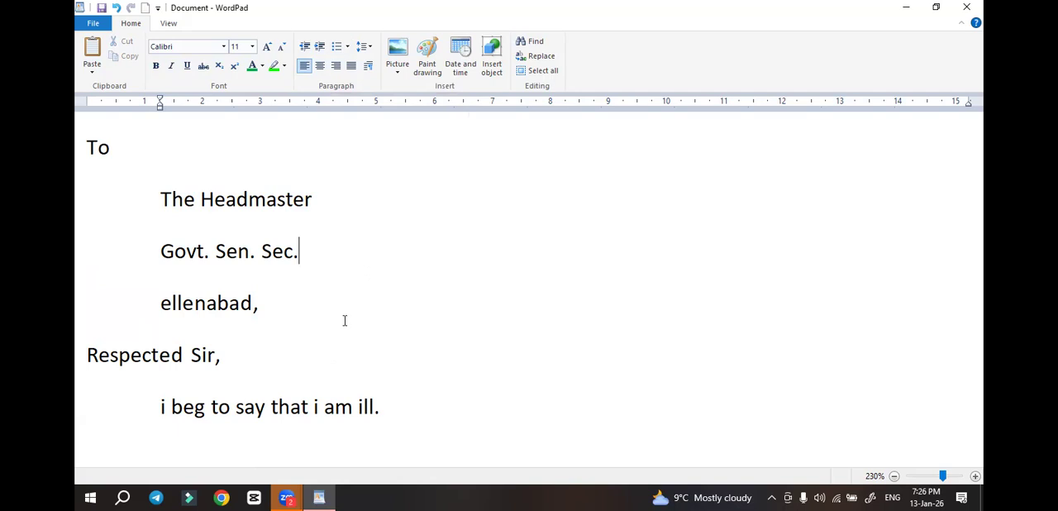
Replace the letter with the heading "Name of color" and the lines "red" and "green" below it
key("ctrl+a")
key("BackSpace")
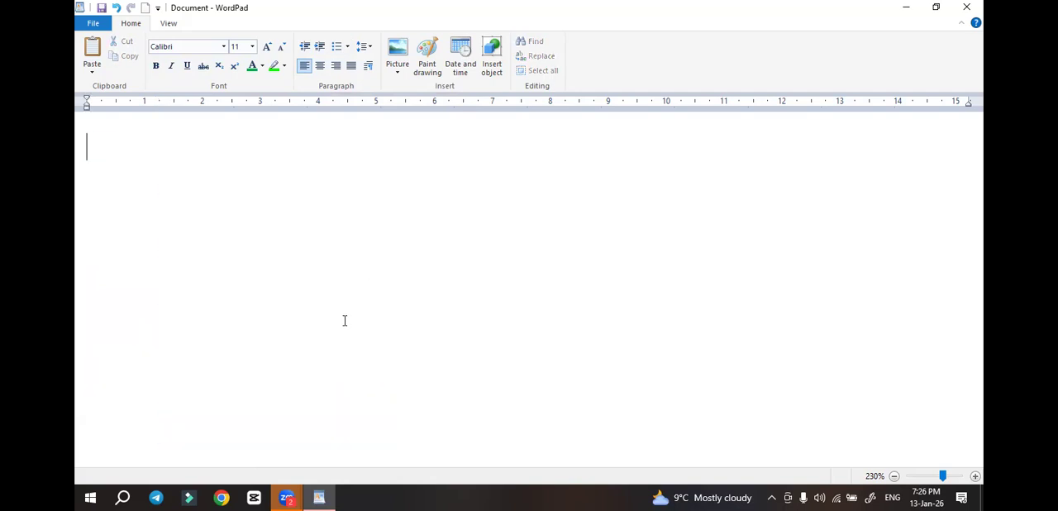
type("Name of color")
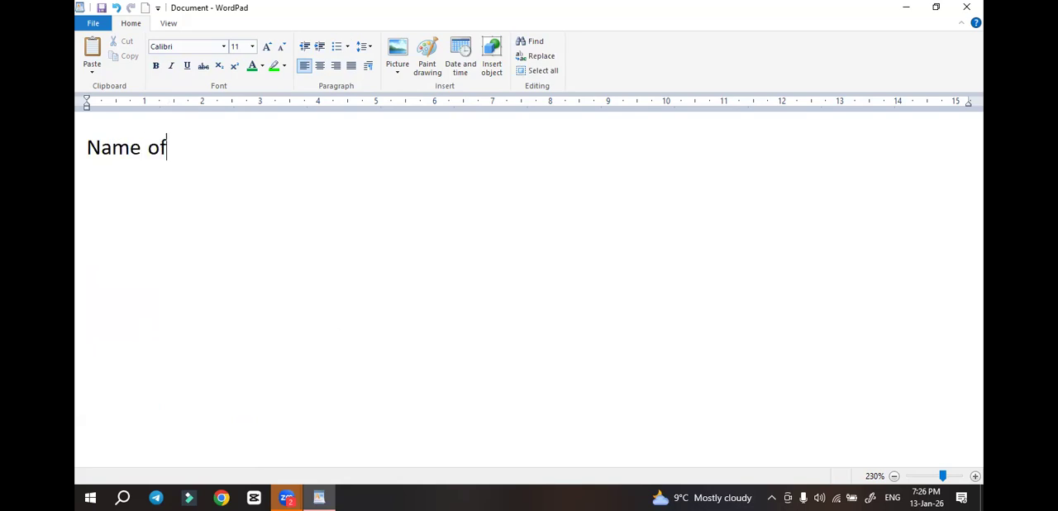
key("Return")
type("red")
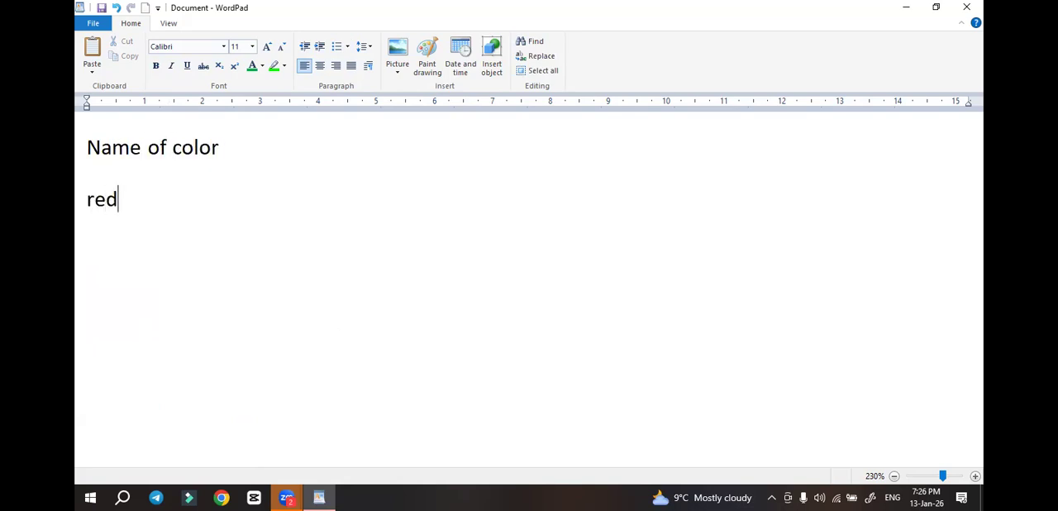
key("Return")
type("green")
key("Return")
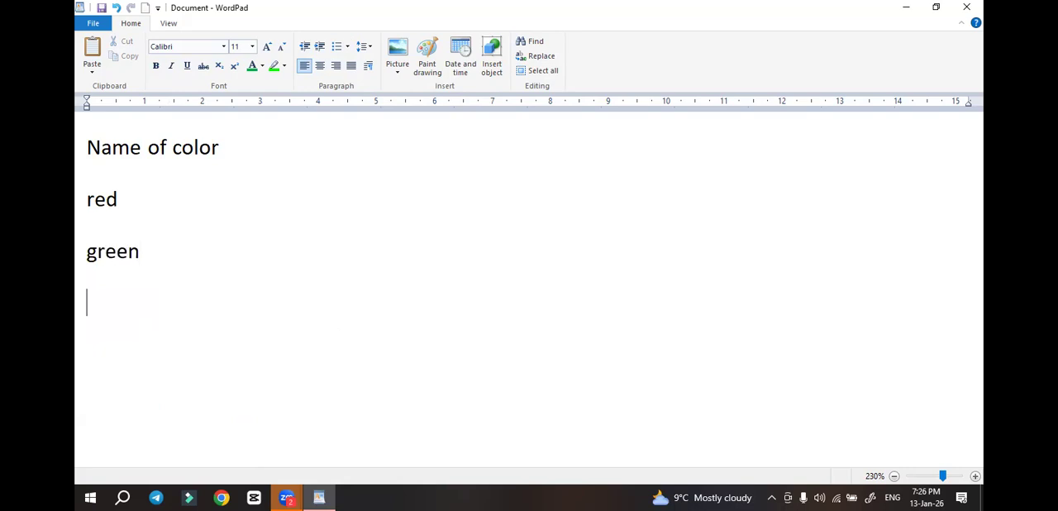
Add the heading "Name of animal" with the lines "cow" and "dow" below it
type("Name of ")
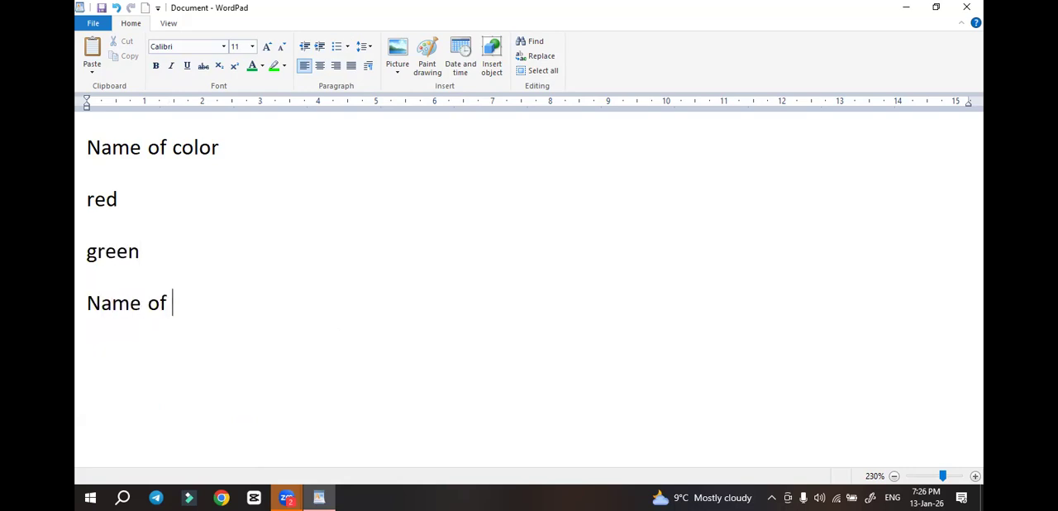
type("animal")
key("Return")
type("cow")
key("Return")
type("dow")
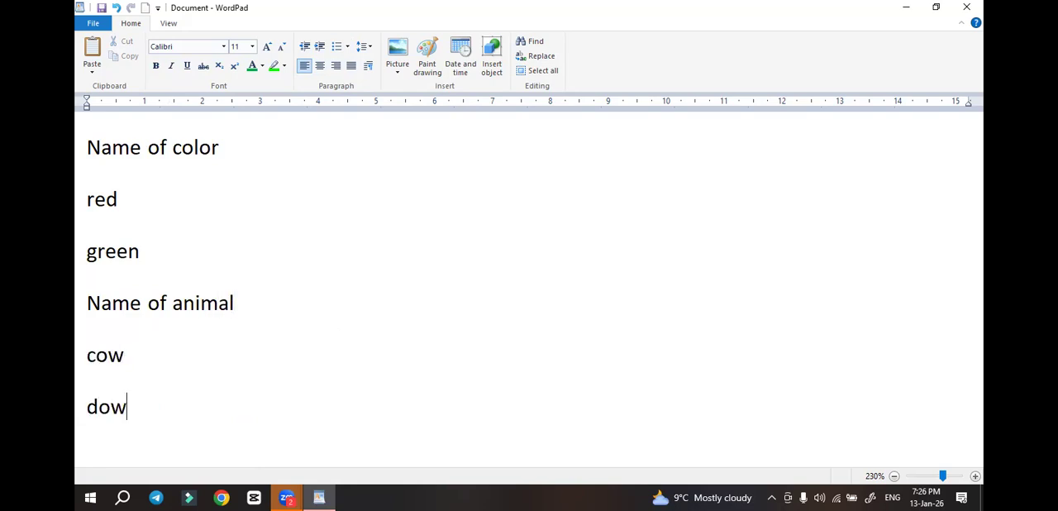
key("Return")
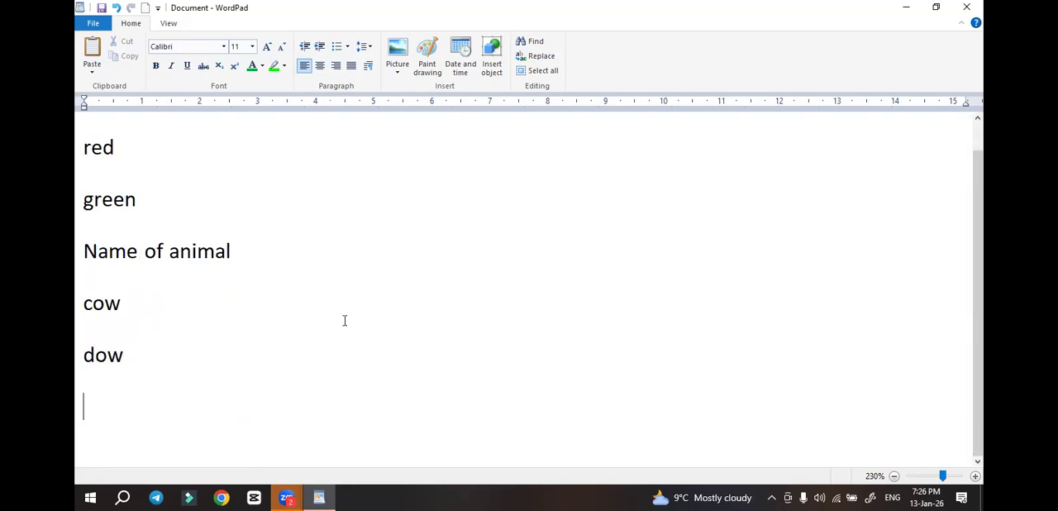
Turn the lines "red" and "green" into a numbered list in the 1, 2, 3 style
scroll(291, 226, "up", 1)
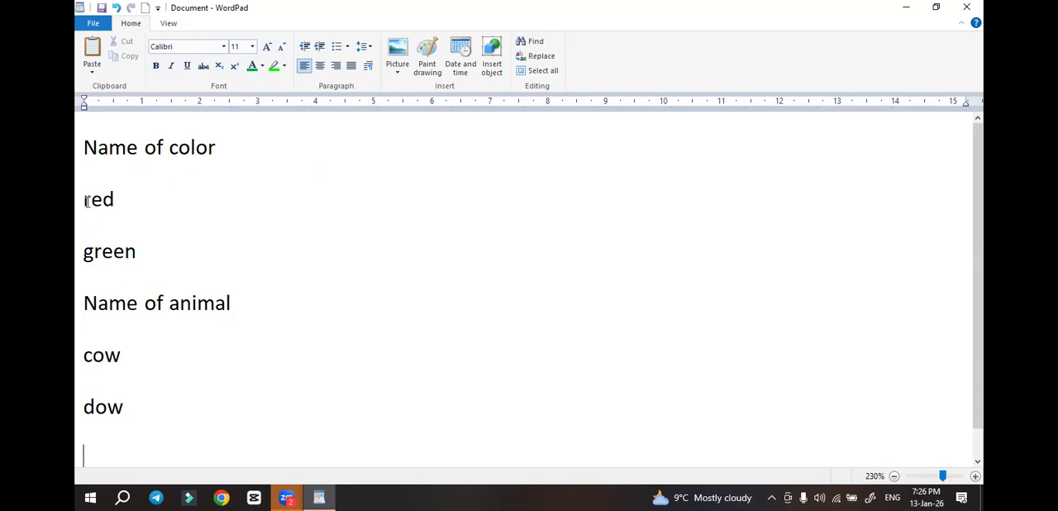
left_click_drag(85, 200, 139, 245)
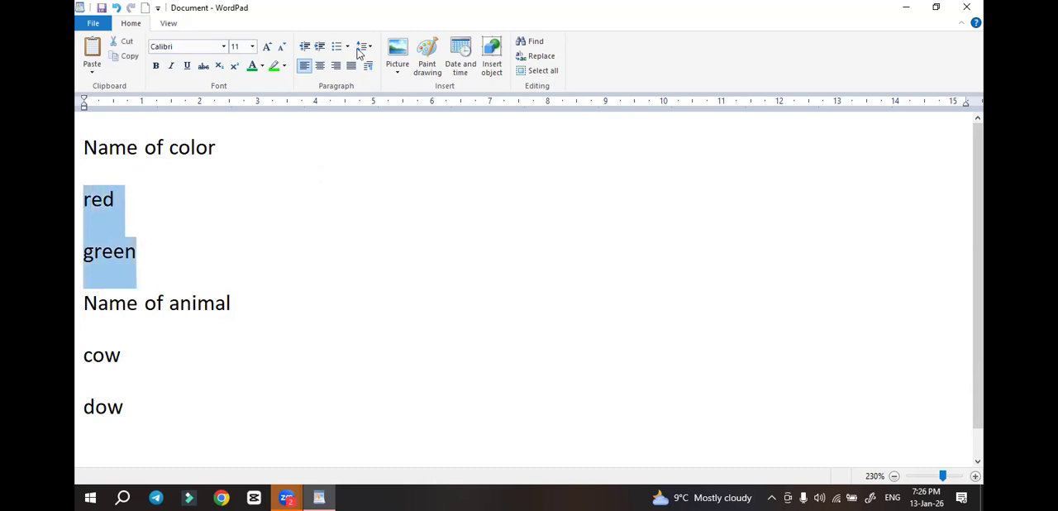
left_click(349, 47)
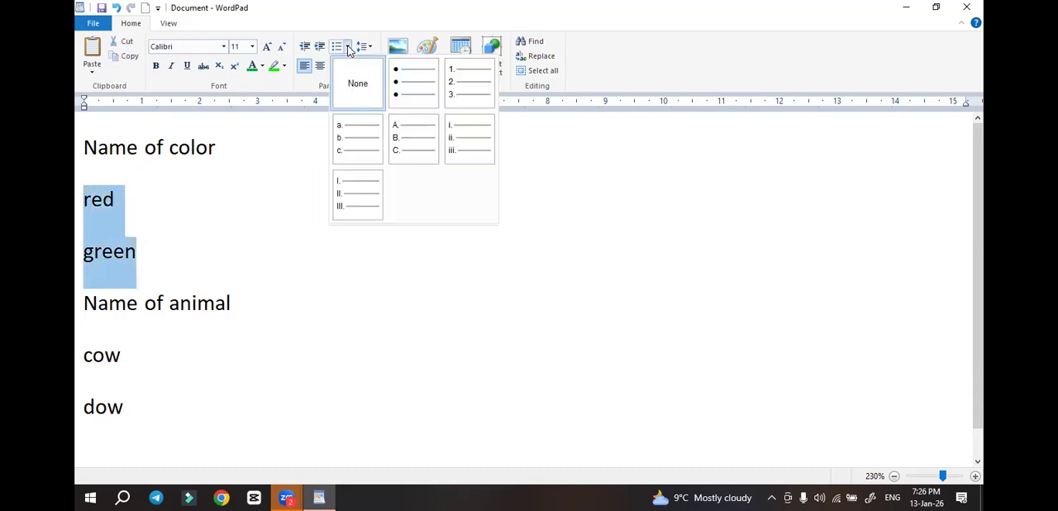
left_click(463, 86)
left_click(191, 340)
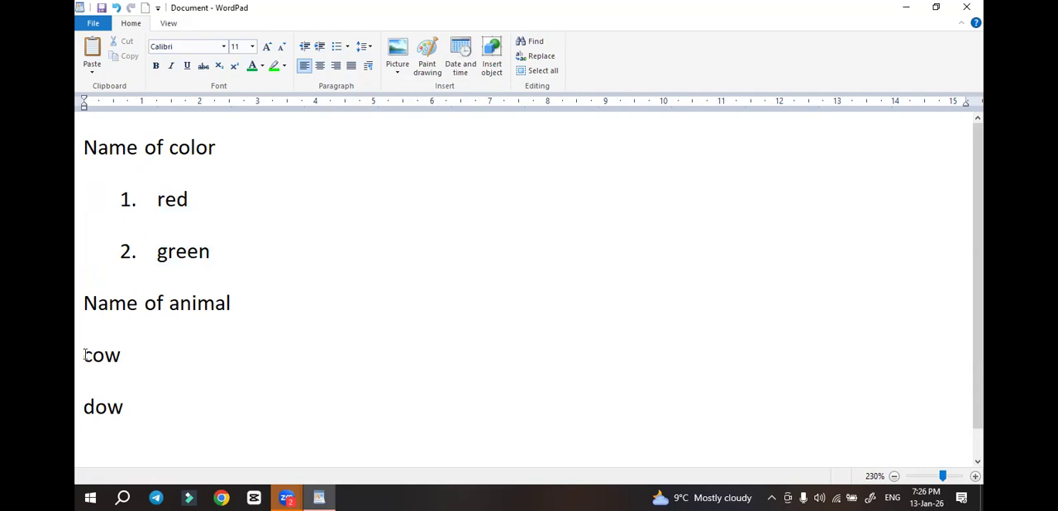
Turn the lines "cow" and "dow" into a bulleted list
left_click_drag(86, 357, 149, 402)
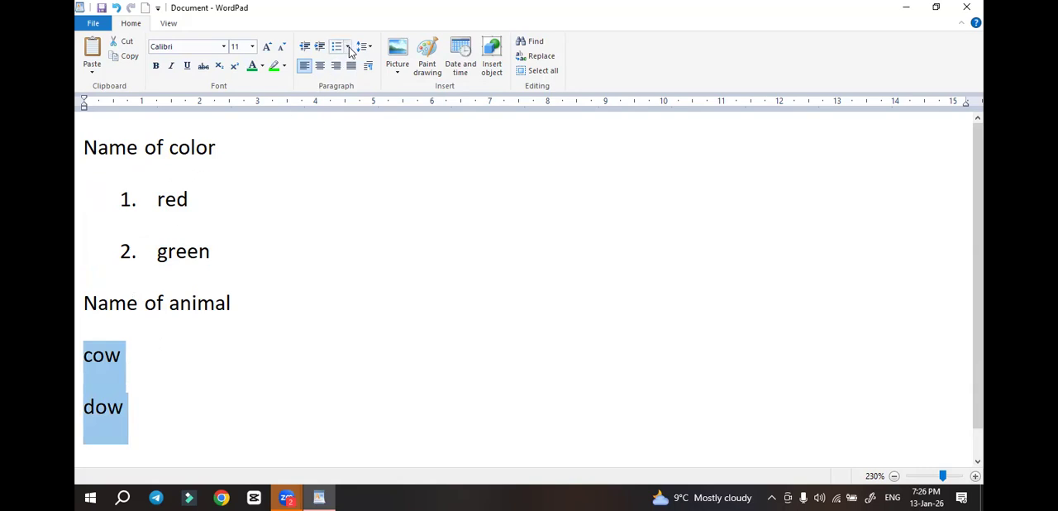
left_click(349, 48)
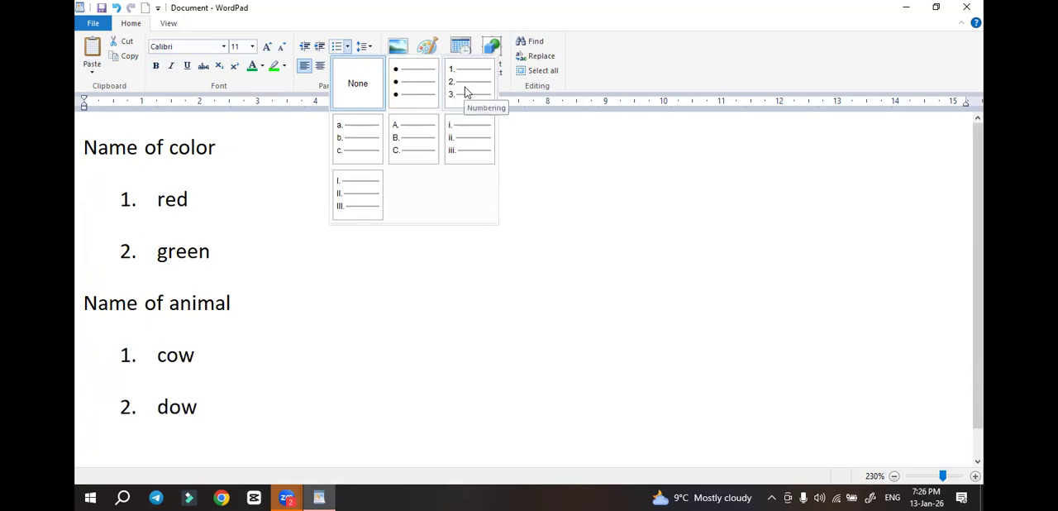
left_click(421, 91)
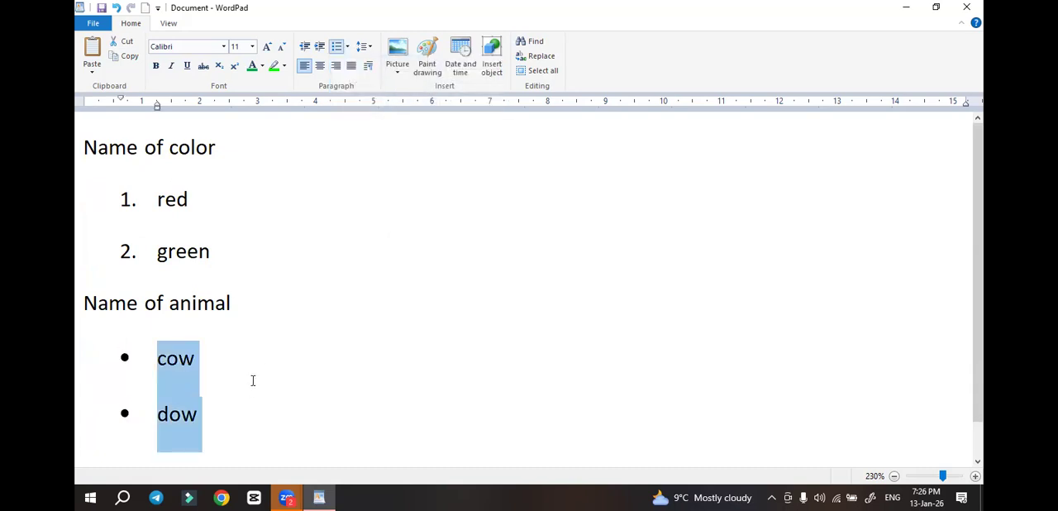
Look through the line spacing and list style options for the "green" item
left_click(239, 254)
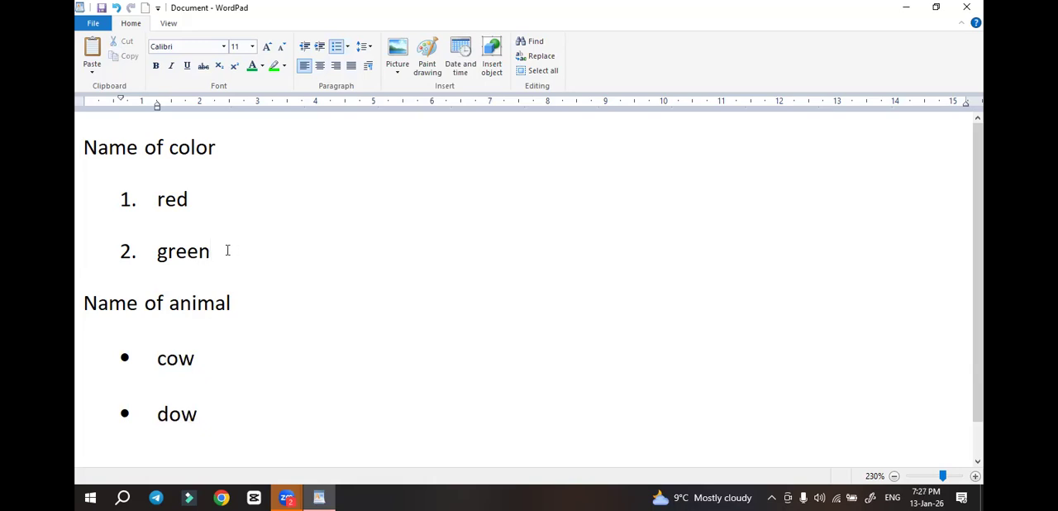
left_click(369, 50)
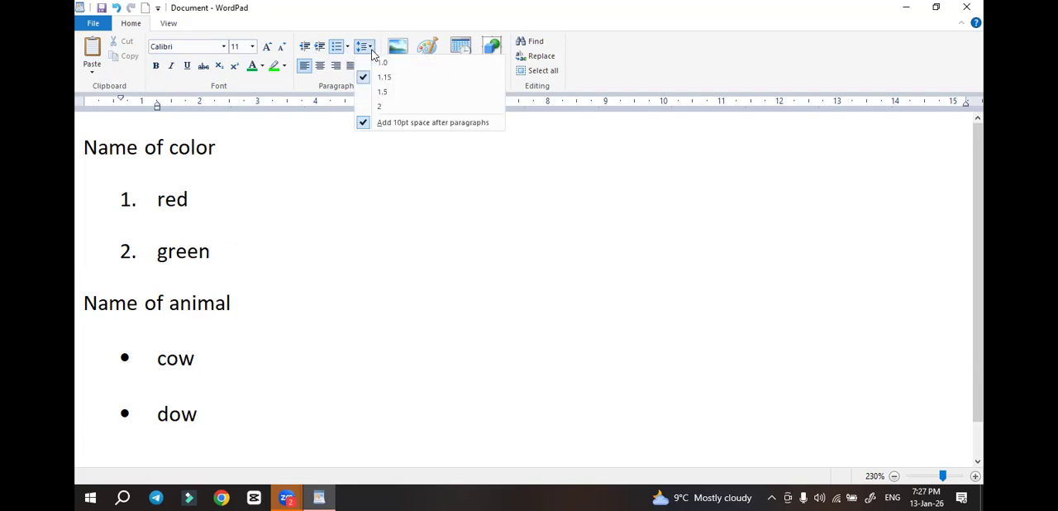
left_click(348, 46)
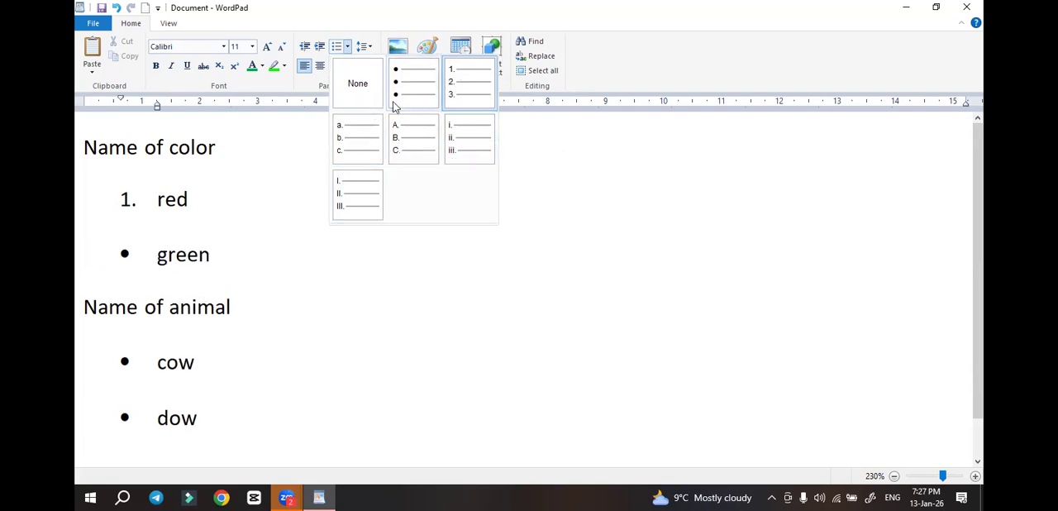
left_click(288, 230)
scroll(322, 360, "down", 5, "ctrl")
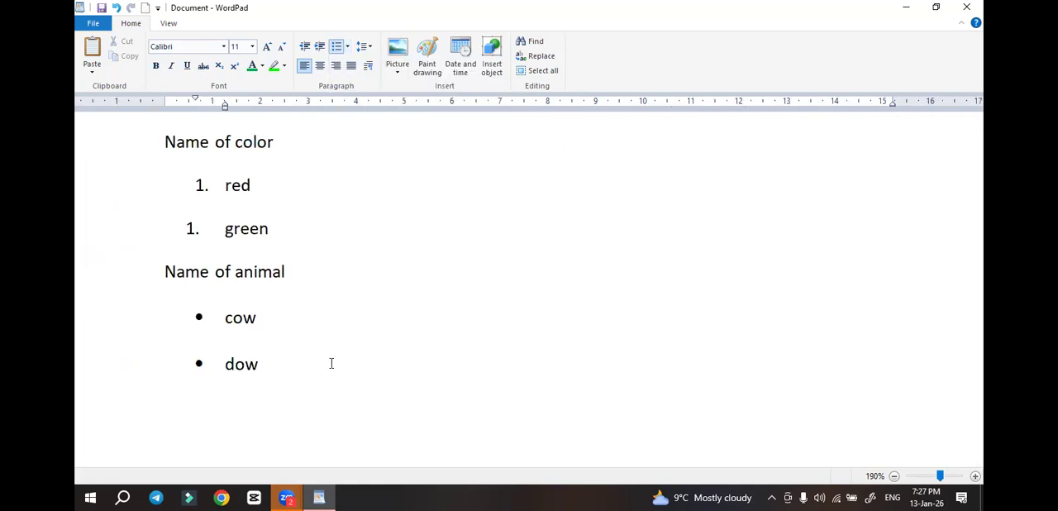
Set the line spacing of the whole text, from "Name of color" through "dow", to 2
left_click(421, 296)
left_click(332, 376)
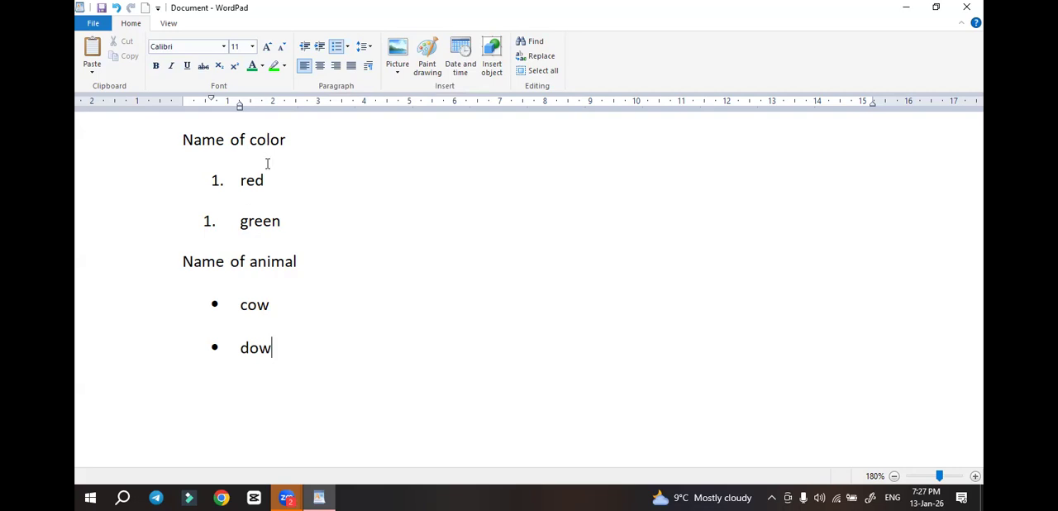
left_click_drag(183, 139, 331, 354)
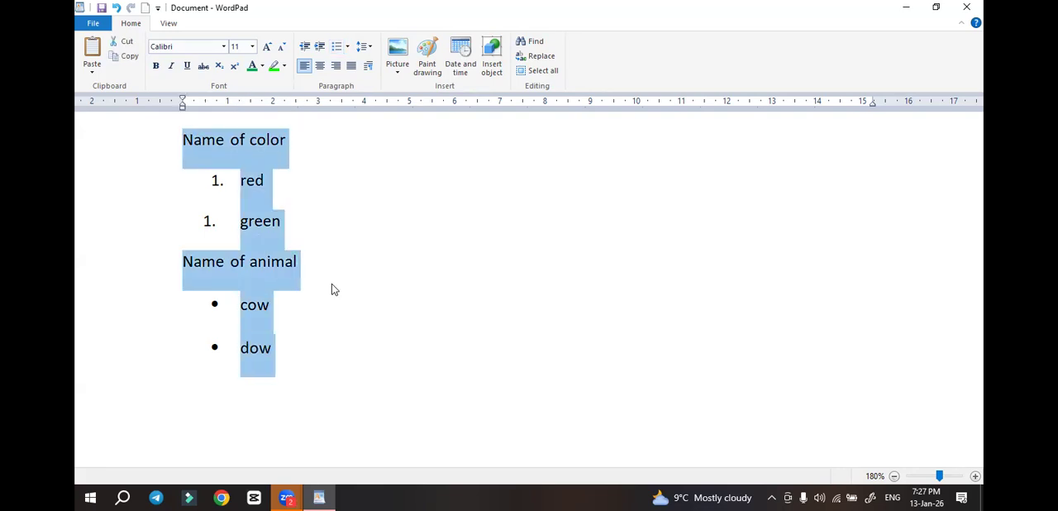
left_click(371, 48)
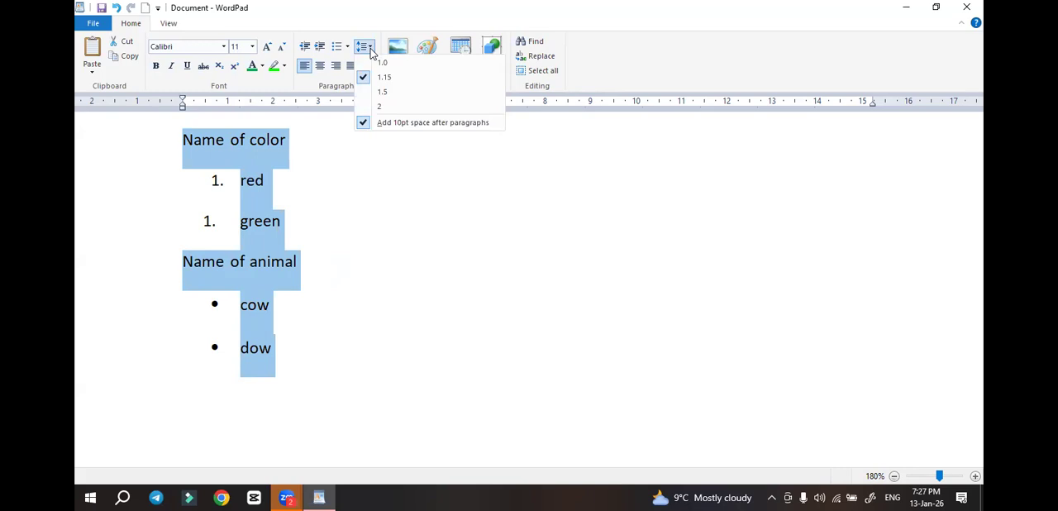
left_click(384, 108)
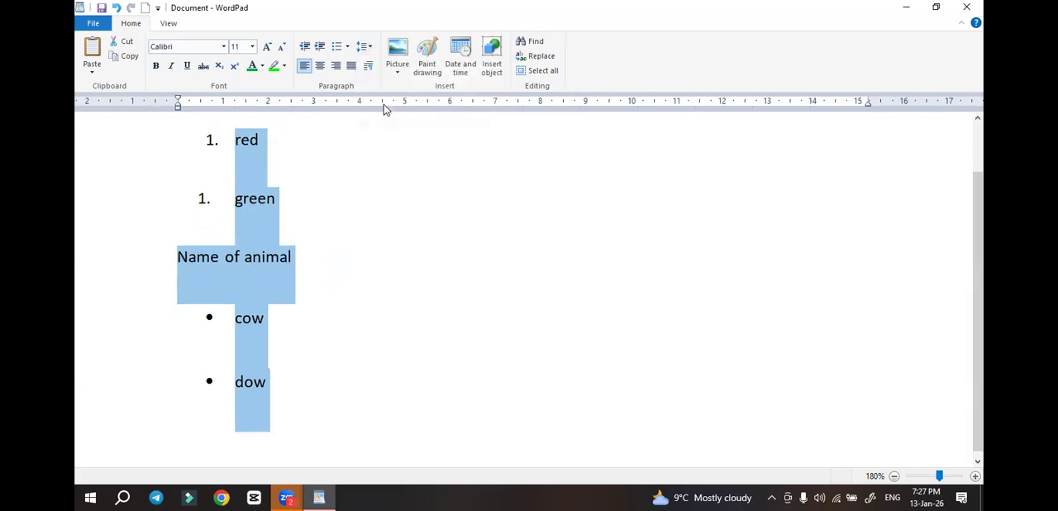
Set the line spacing of all the selected lines to 1.0
left_click(364, 50)
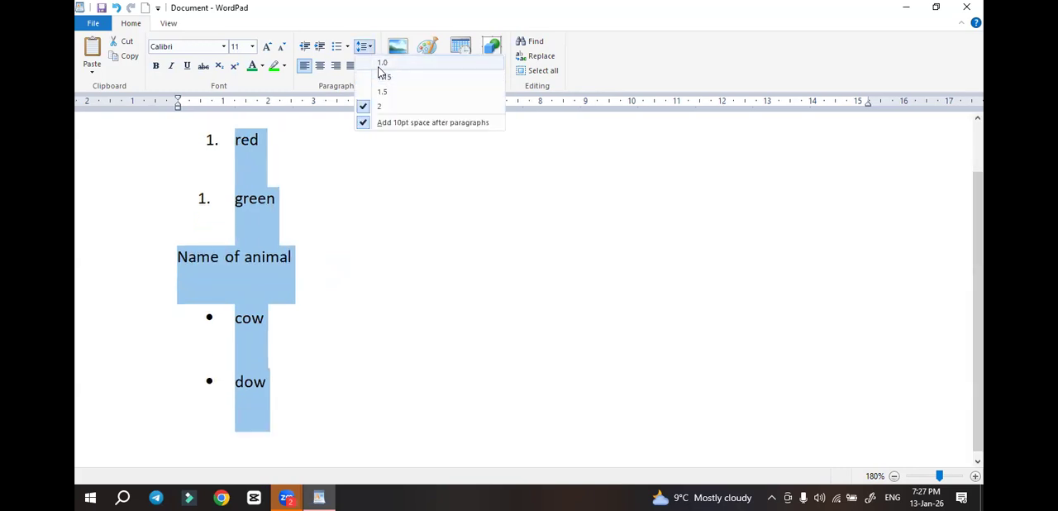
left_click(379, 67)
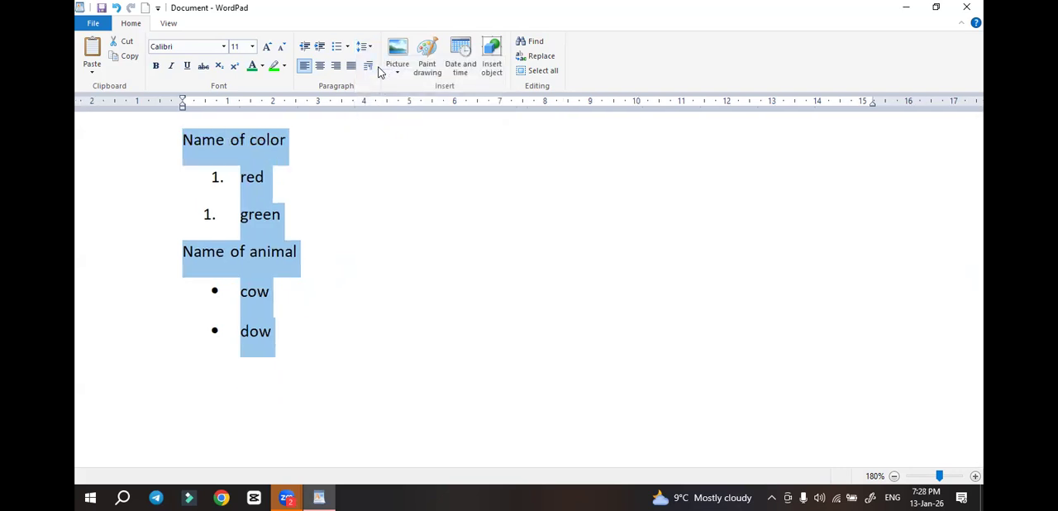
left_click(371, 48)
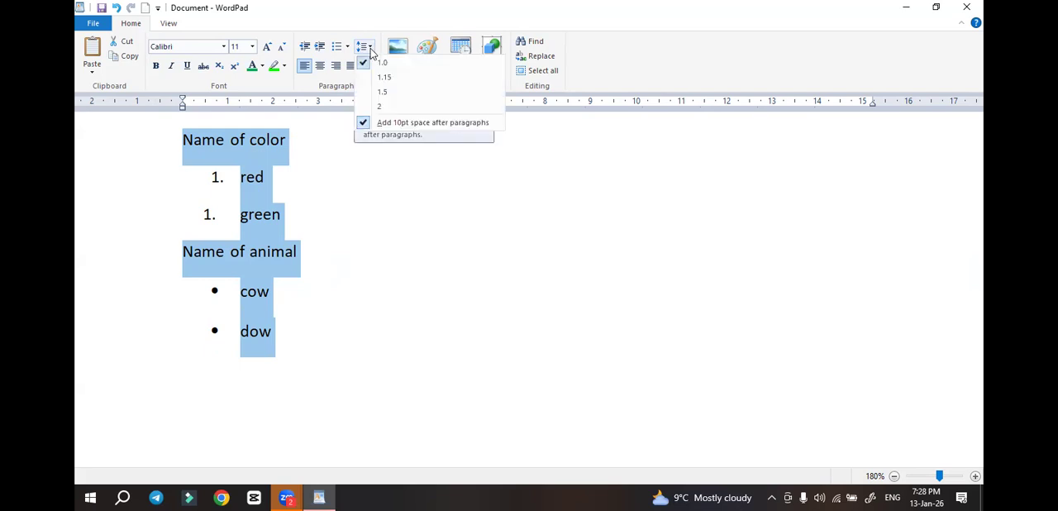
left_click(371, 51)
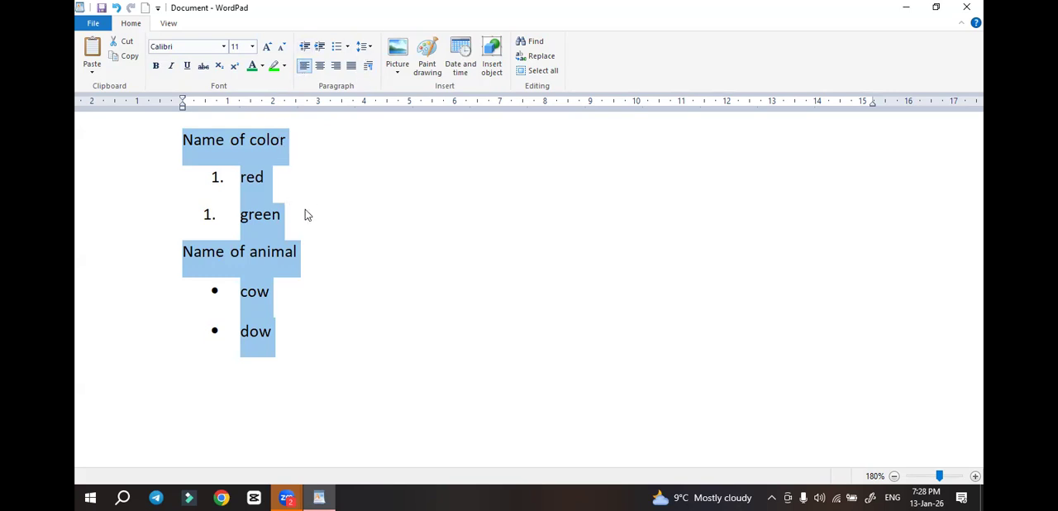
left_click(331, 208)
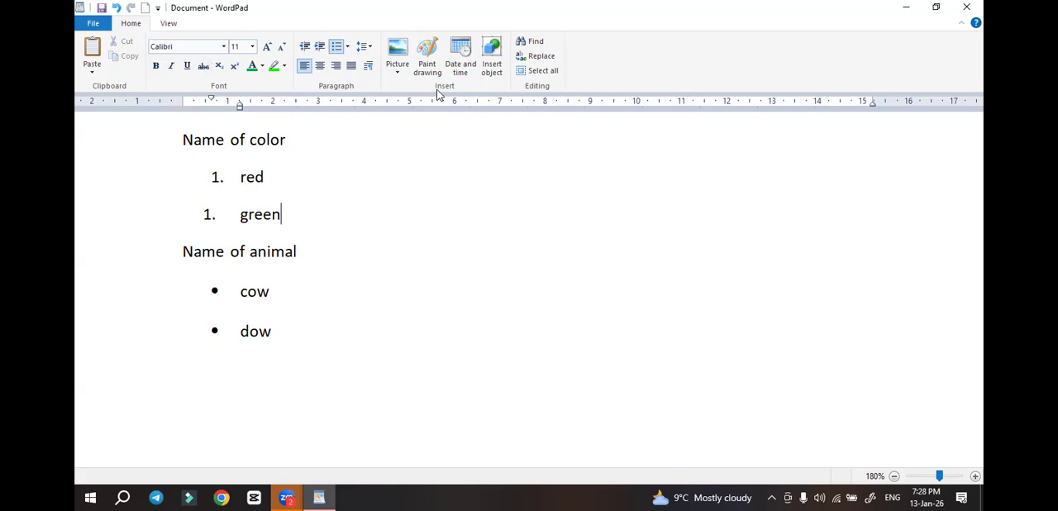
left_click(316, 146)
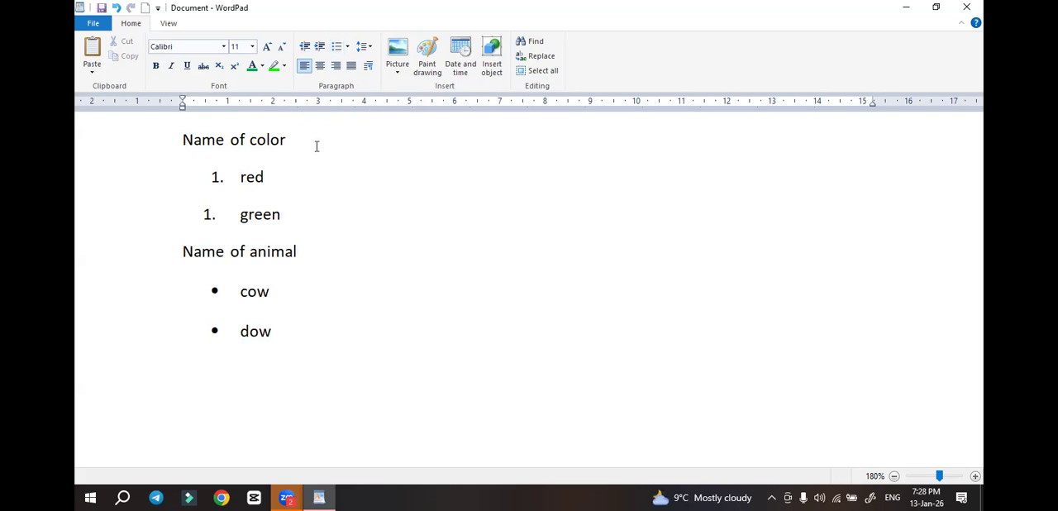
Add one blank unnumbered line below the "red" item and two blank lines below the "green" item
left_click(291, 180)
key("Return")
key("BackSpace")
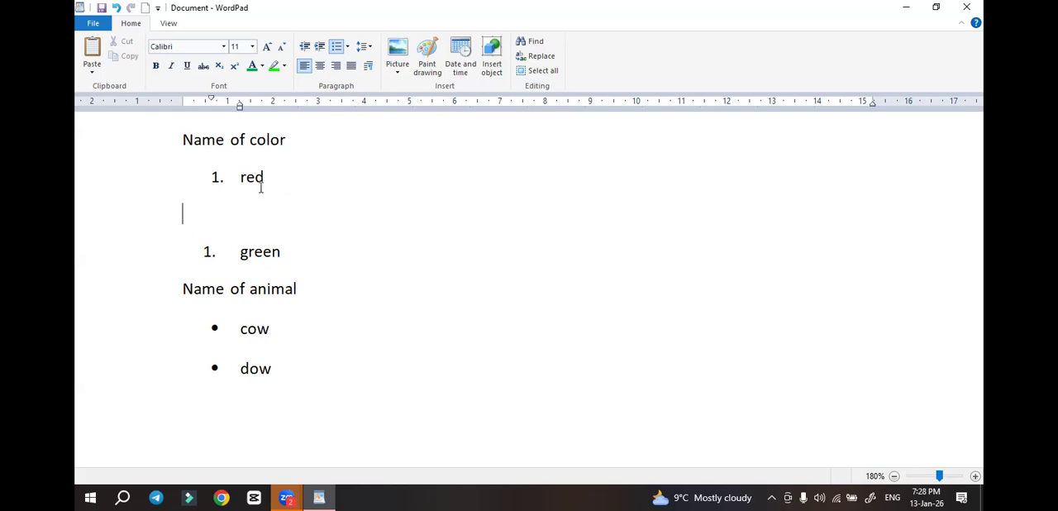
left_click(292, 252)
key("Return")
key("Return")
key("Return")
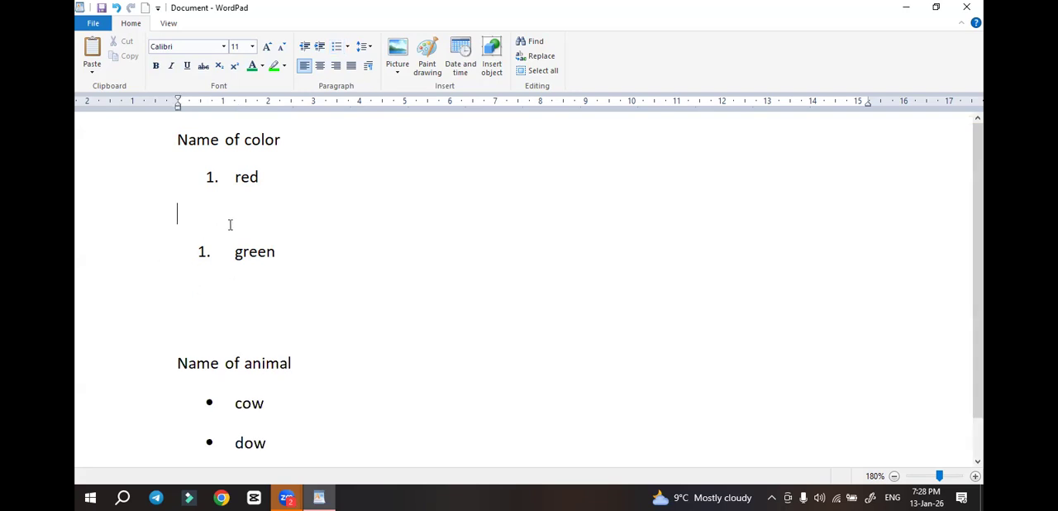
Insert a Paint drawing on the blank line below "red" and shrink its canvas to about 1.67 × 1.48 cm
left_click(254, 210)
key("ctrl+d")
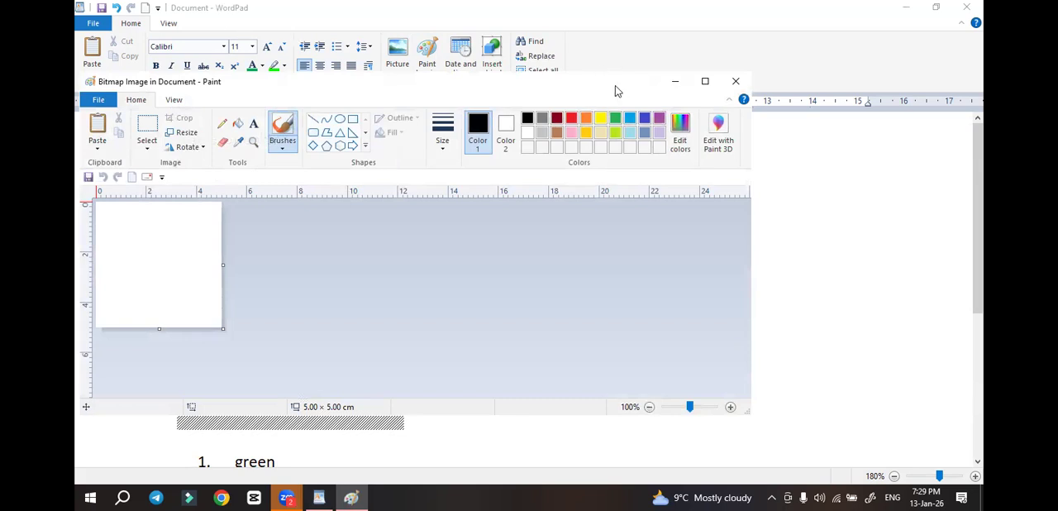
left_click_drag(615, 86, 771, 79)
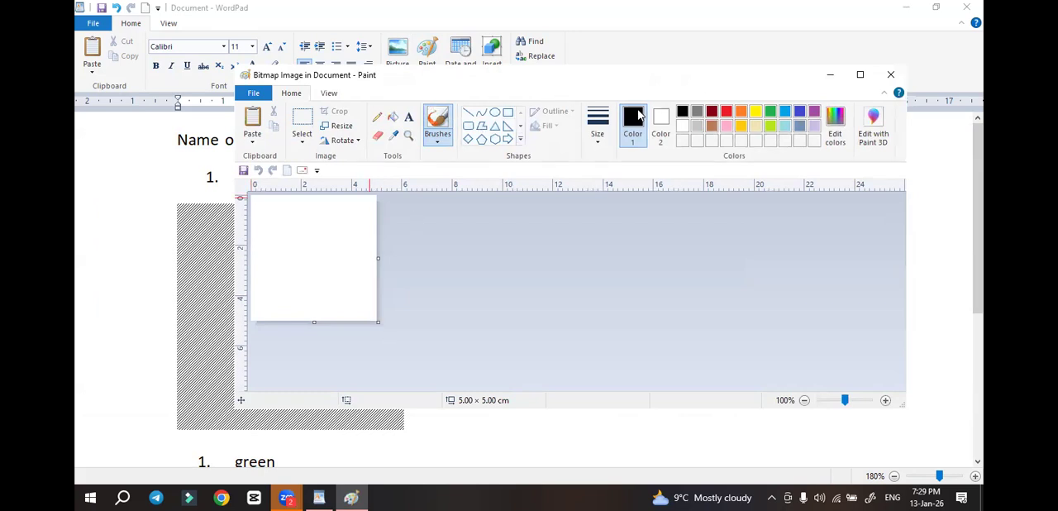
left_click_drag(541, 81, 715, 47)
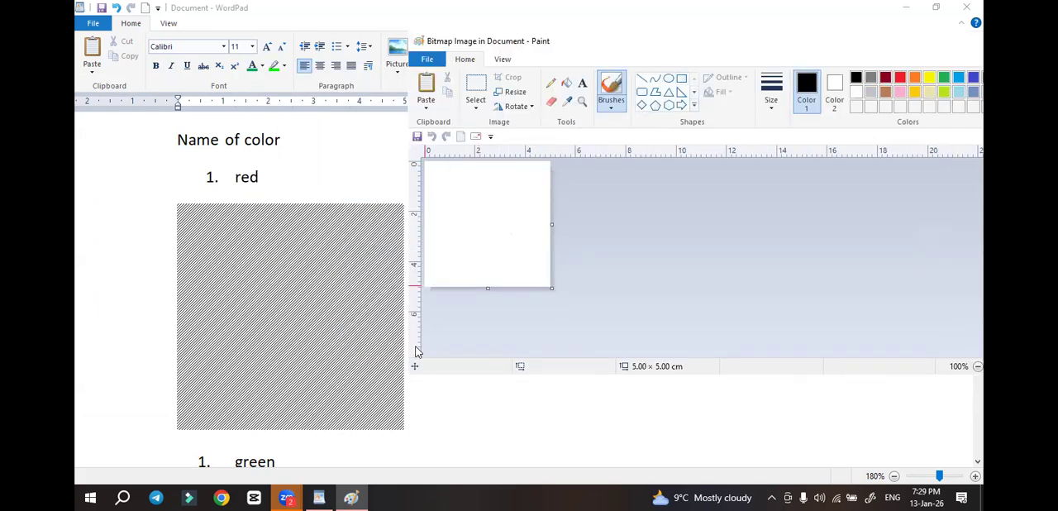
left_click_drag(552, 287, 468, 199)
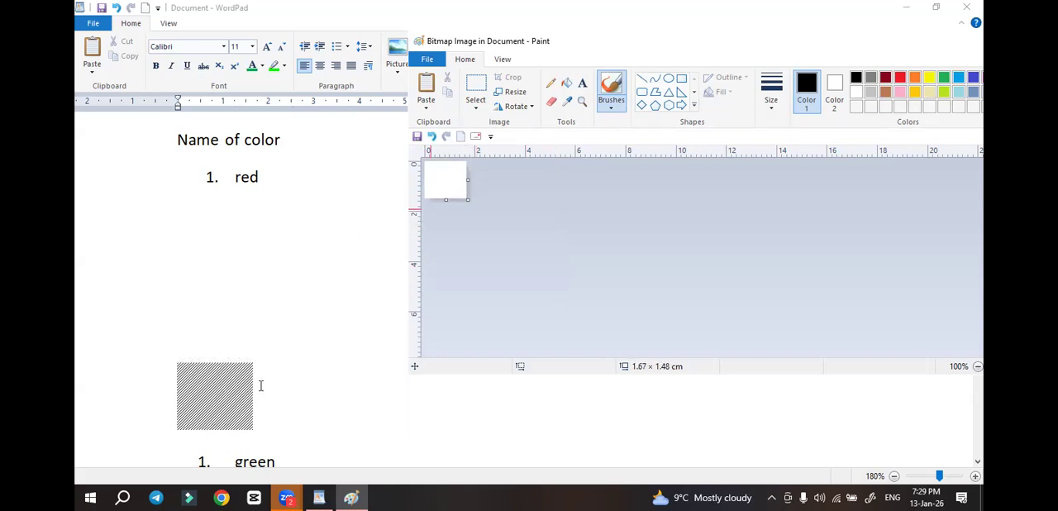
Fill the drawing's canvas with red and return to the document
left_click(569, 91)
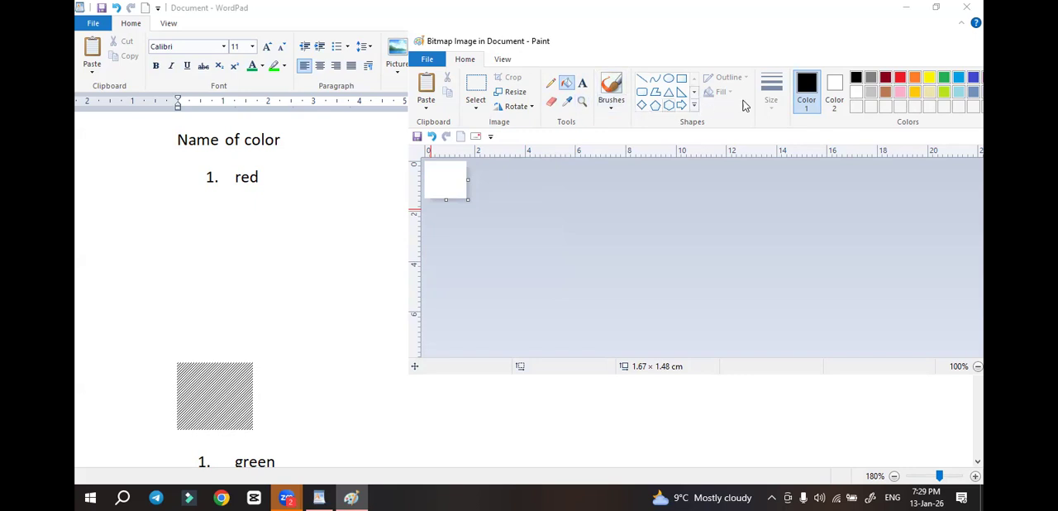
left_click(901, 78)
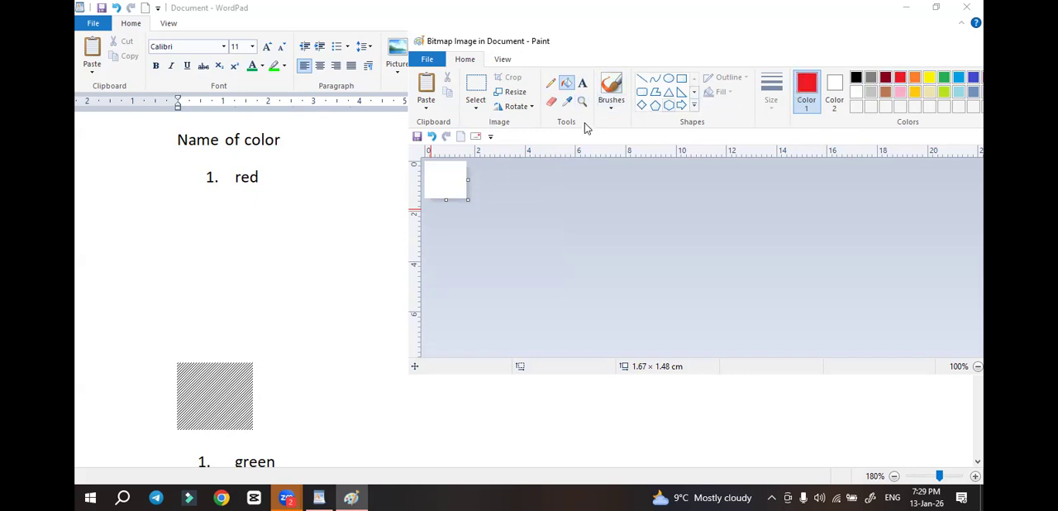
left_click(458, 174)
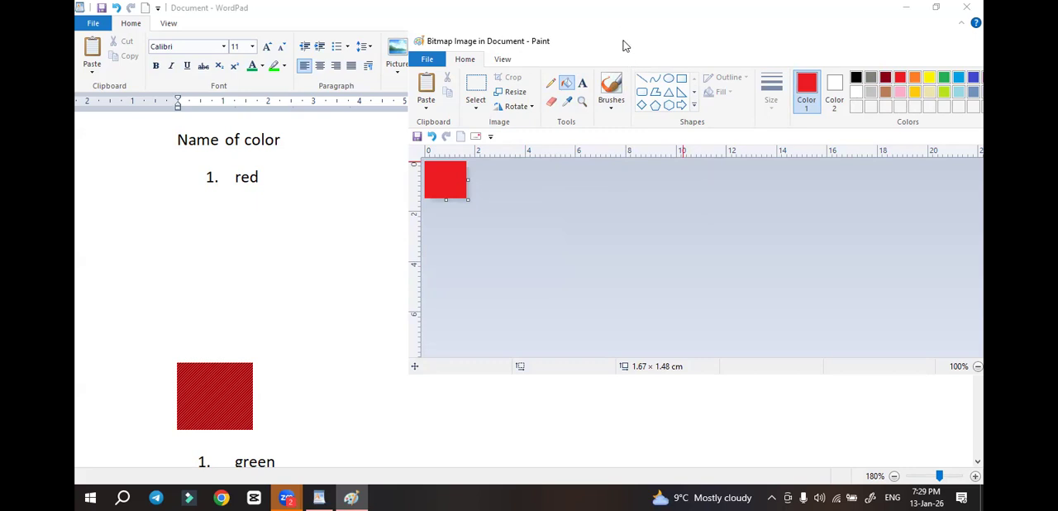
mouse_move(624, 35)
left_mouse_down()
mouse_move(592, 63)
mouse_move(562, 160)
mouse_move(334, 129)
left_mouse_up()
left_click(806, 121)
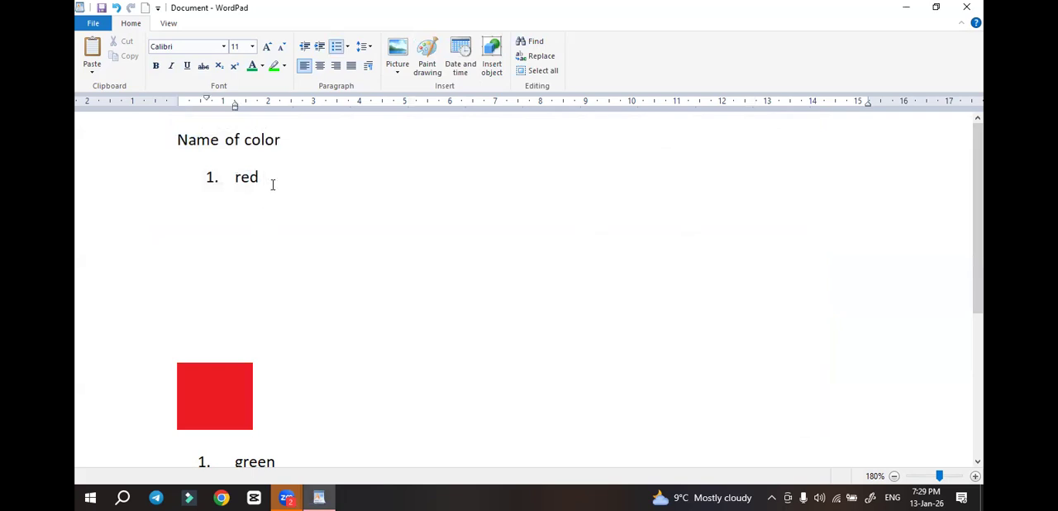
Bring the red square up onto the same line as the "red" item
key("Delete")
key("Delete")
key("Delete")
key("Delete")
key("Delete")
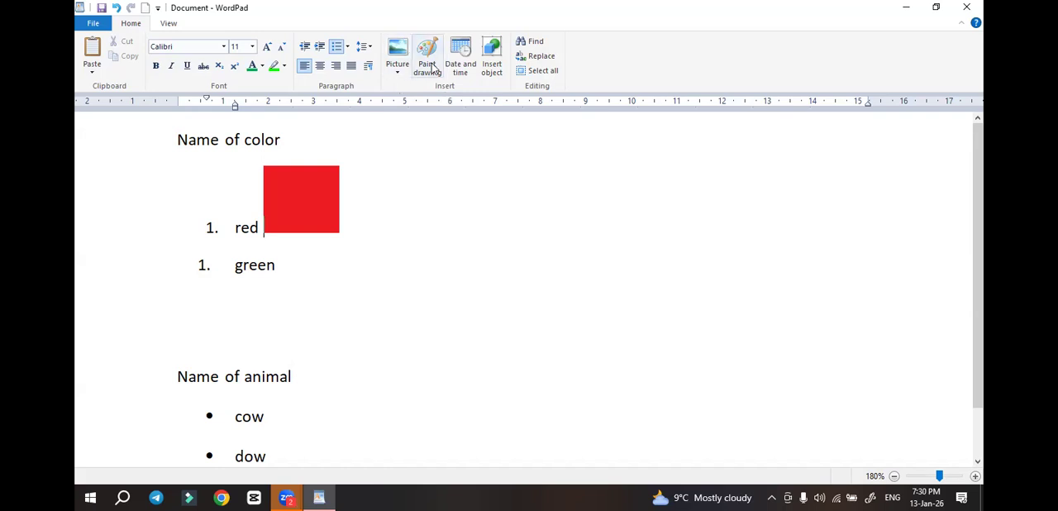
Add a blank unnumbered line below the "green" item and insert a new Paint drawing there
left_click(289, 264)
key("Return")
key("BackSpace")
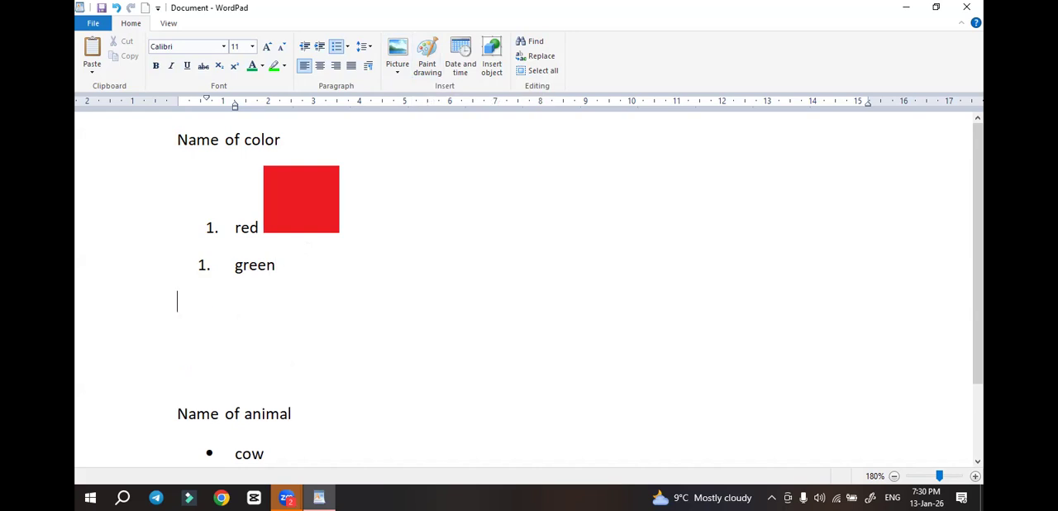
left_click(431, 68)
left_click(352, 162)
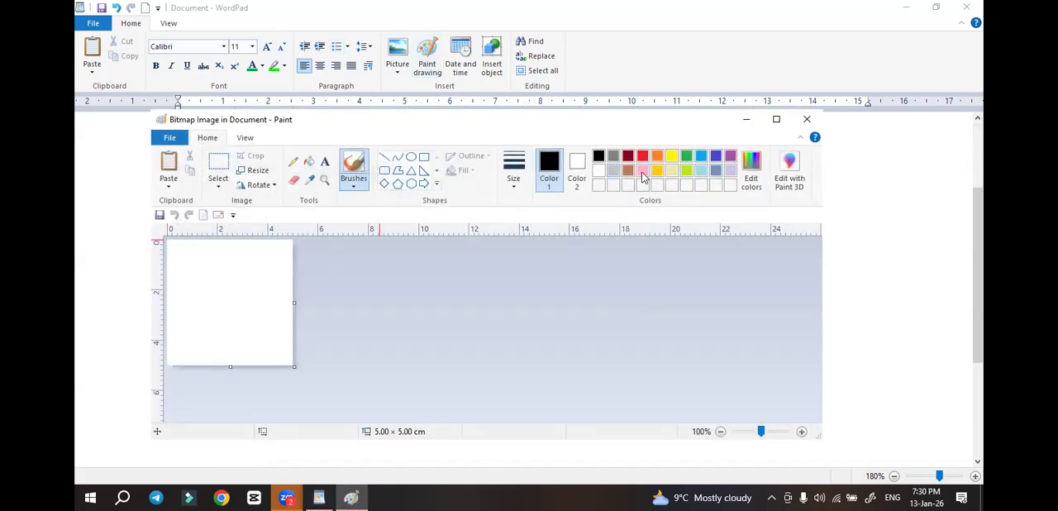
Fill the 5.00 × 5.00 cm canvas with green and return to the document
left_click(687, 156)
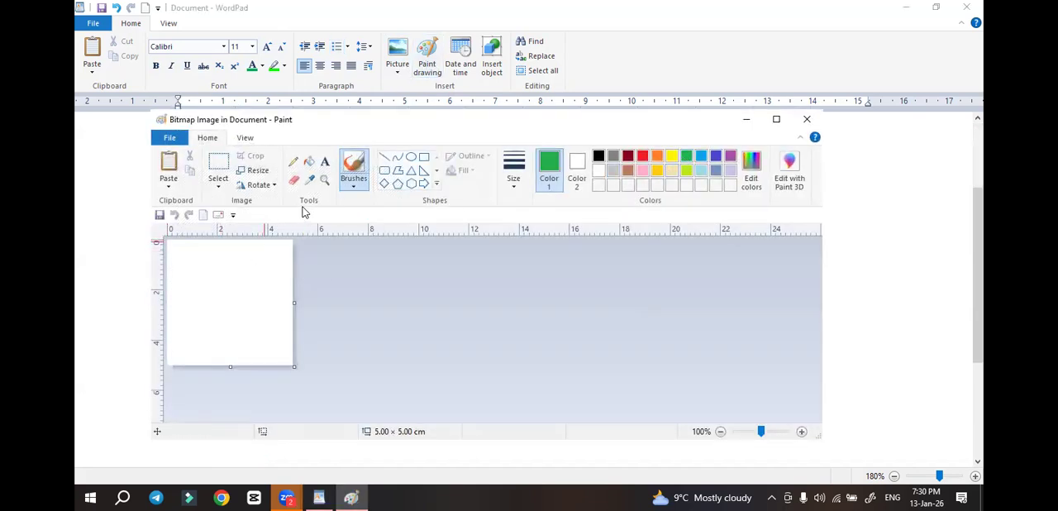
left_click(309, 162)
left_click(249, 266)
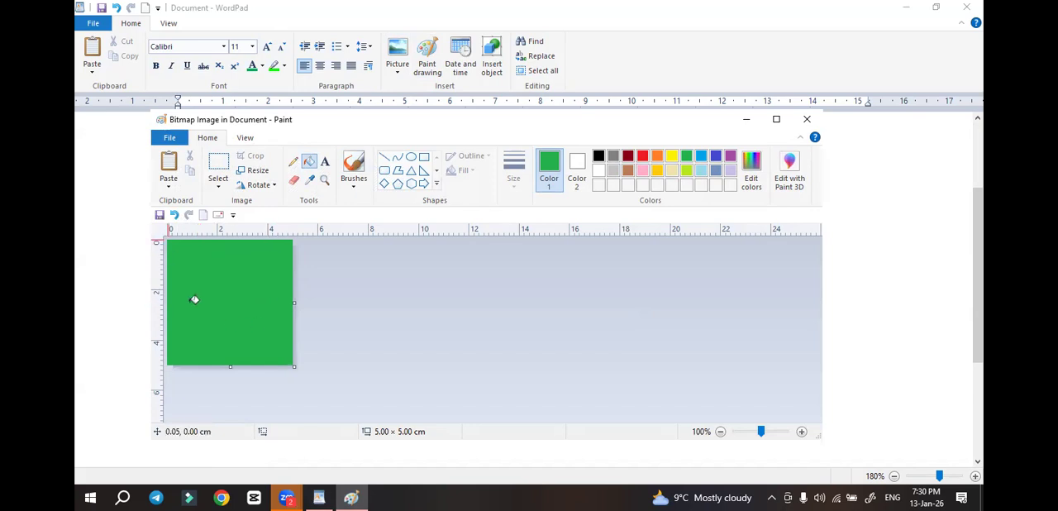
left_click(807, 120)
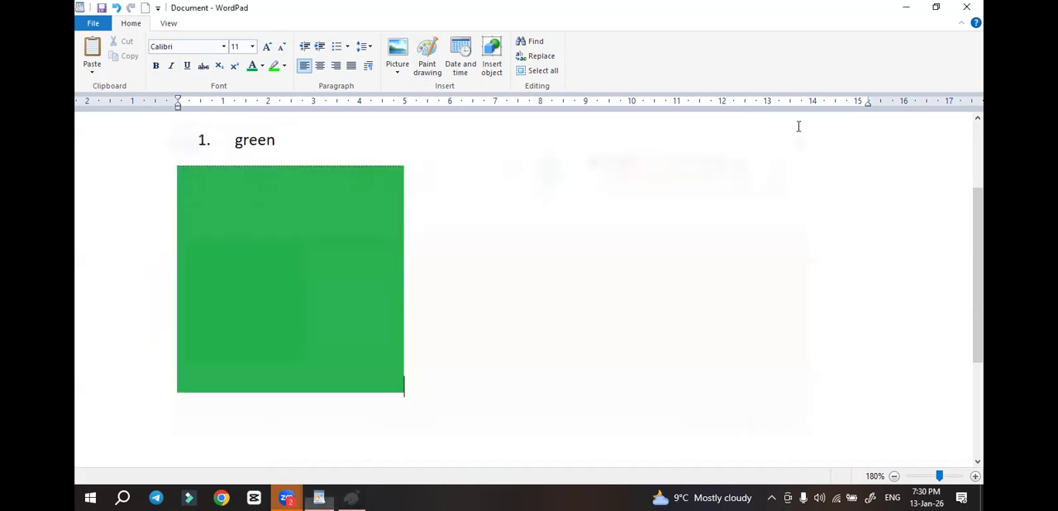
scroll(548, 274, "up", 3)
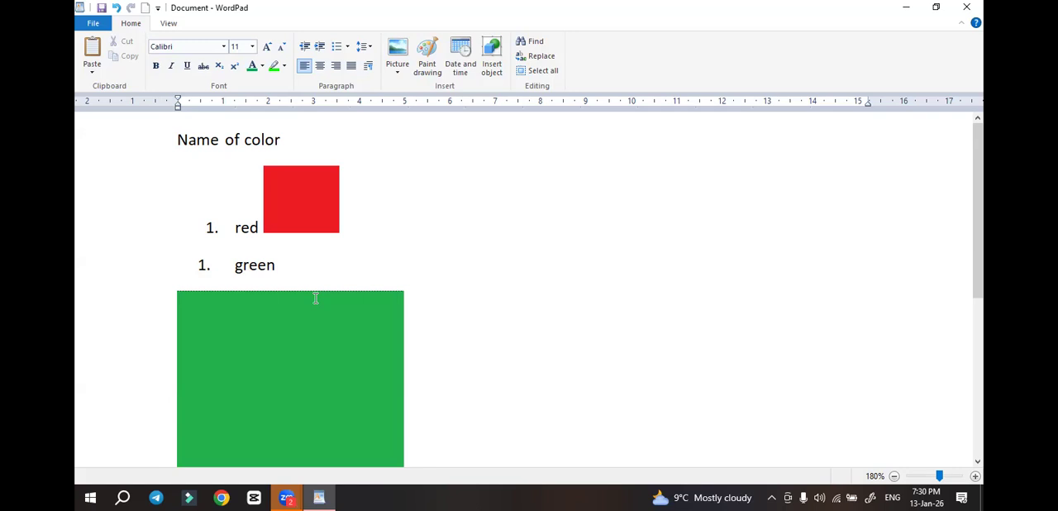
Insert the picture "charcher" from the Desktop folder after the green drawing
left_click(395, 74)
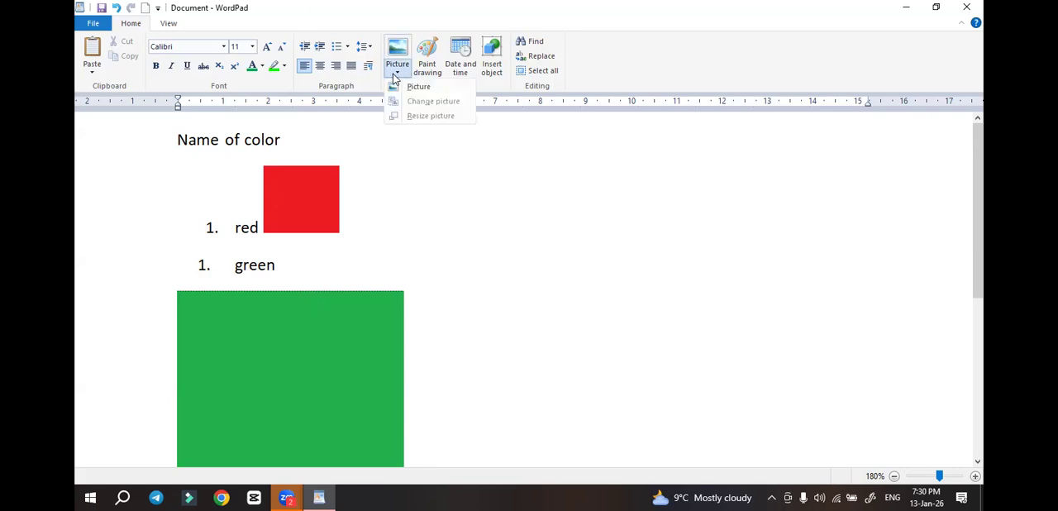
left_click(430, 92)
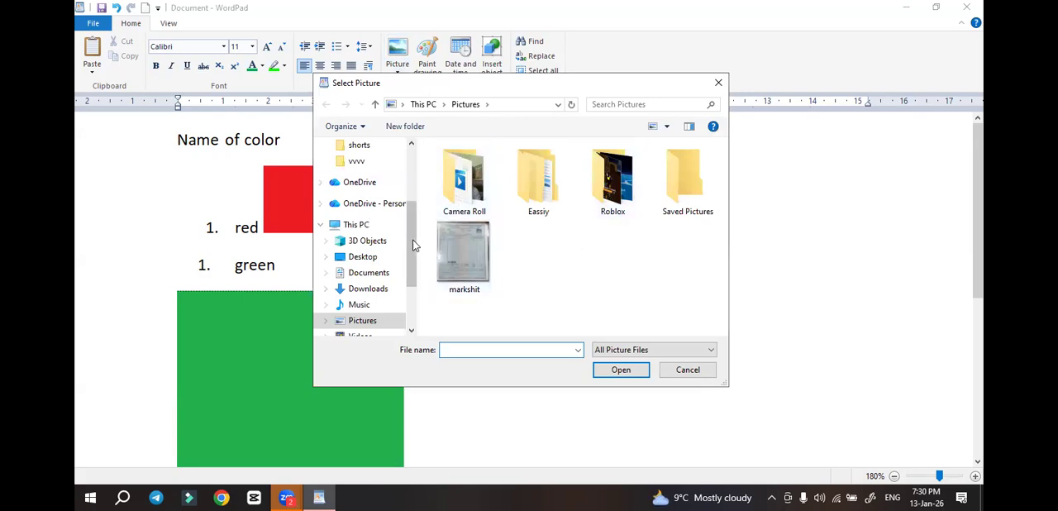
left_click_drag(411, 272, 406, 185)
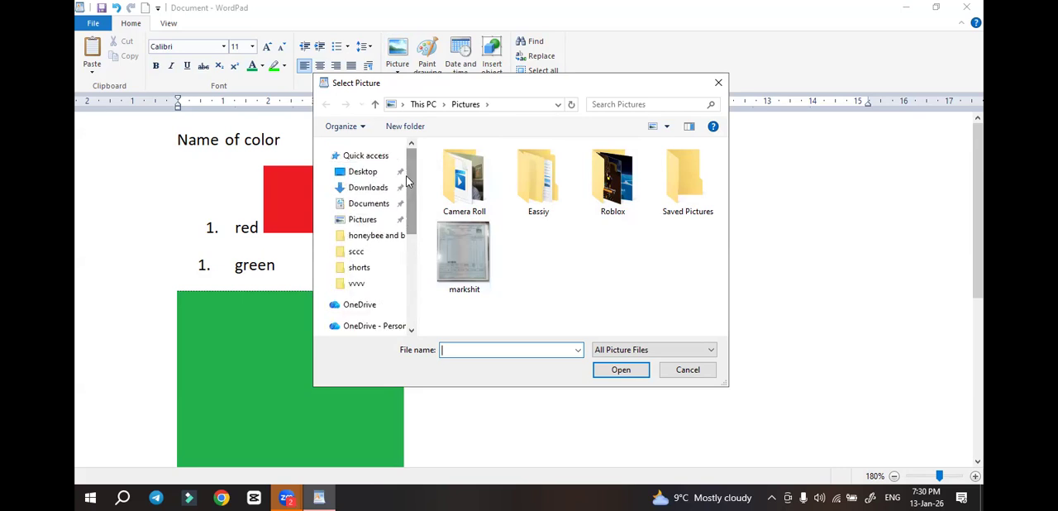
left_click(356, 176)
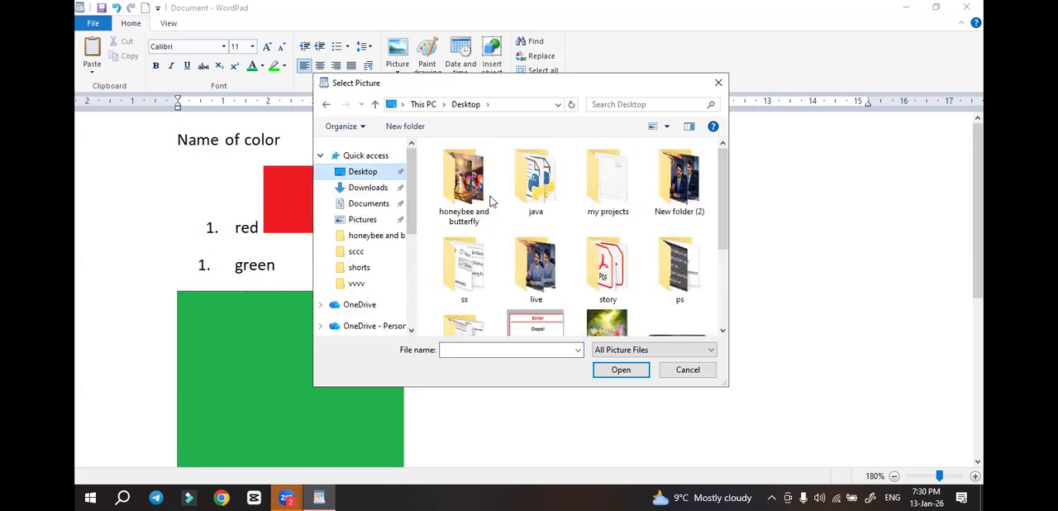
scroll(559, 202, "down", 2)
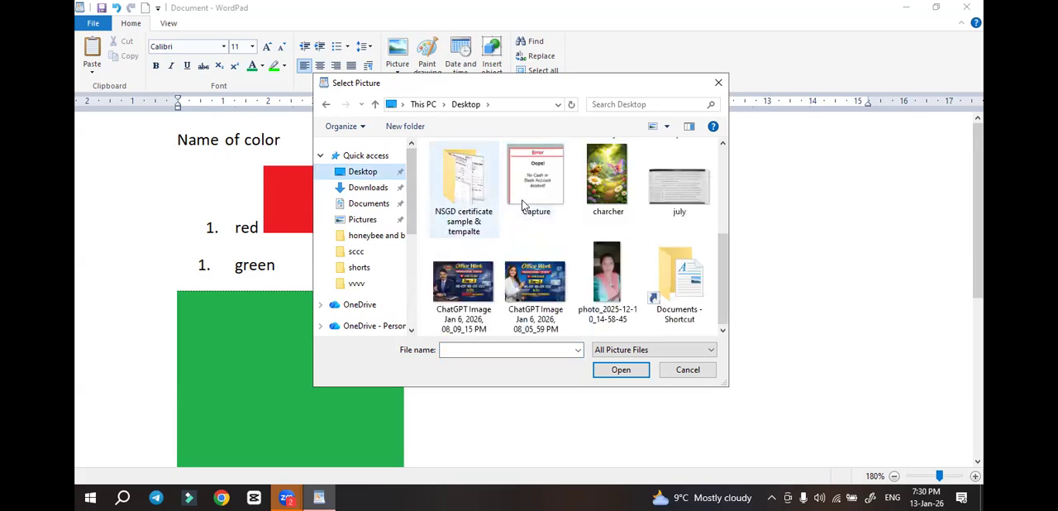
left_click(612, 181)
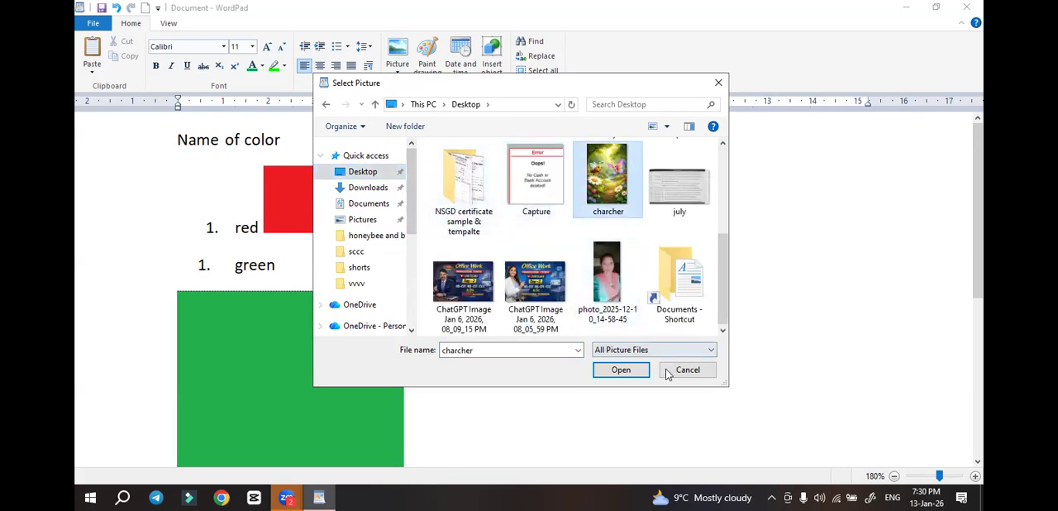
left_click(620, 369)
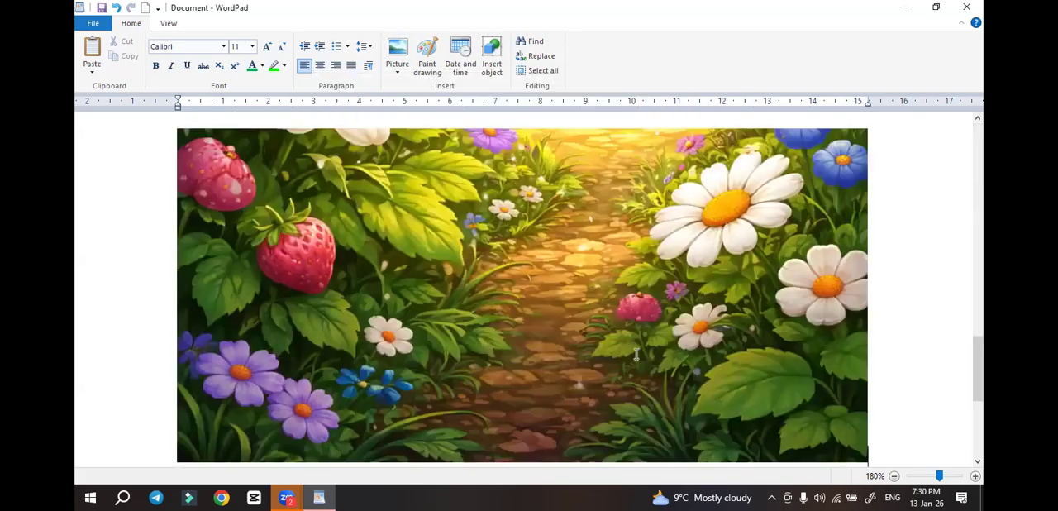
scroll(633, 314, "up", 8)
scroll(633, 296, "up", 8)
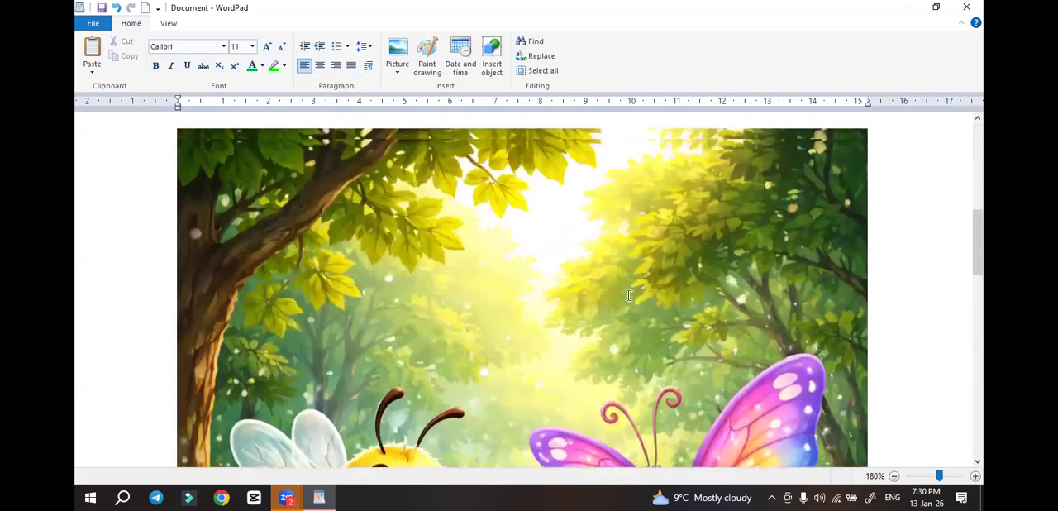
Insert the date in the format "January 13, 2026" on the line below the bee and butterfly picture
scroll(628, 296, "up", 3)
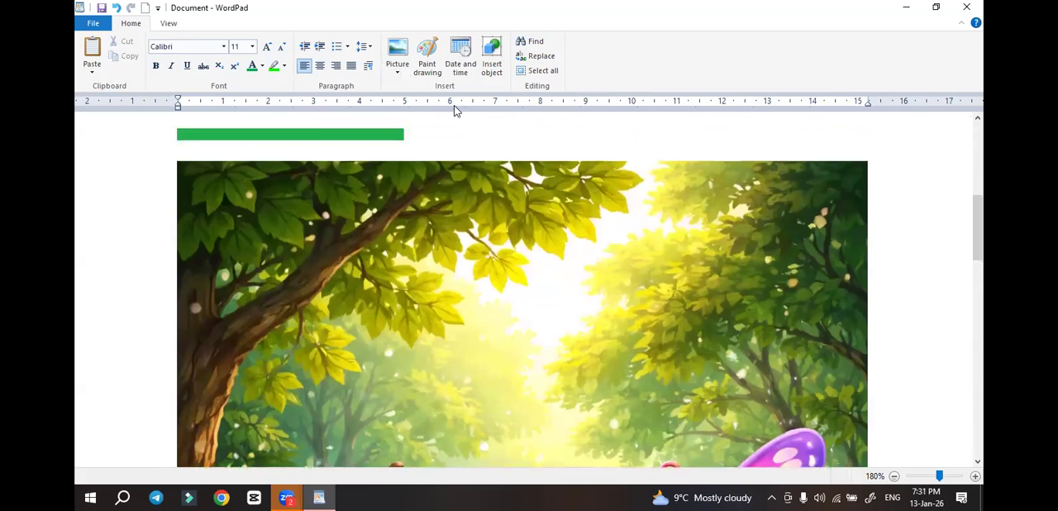
scroll(568, 236, "down", 10, "ctrl")
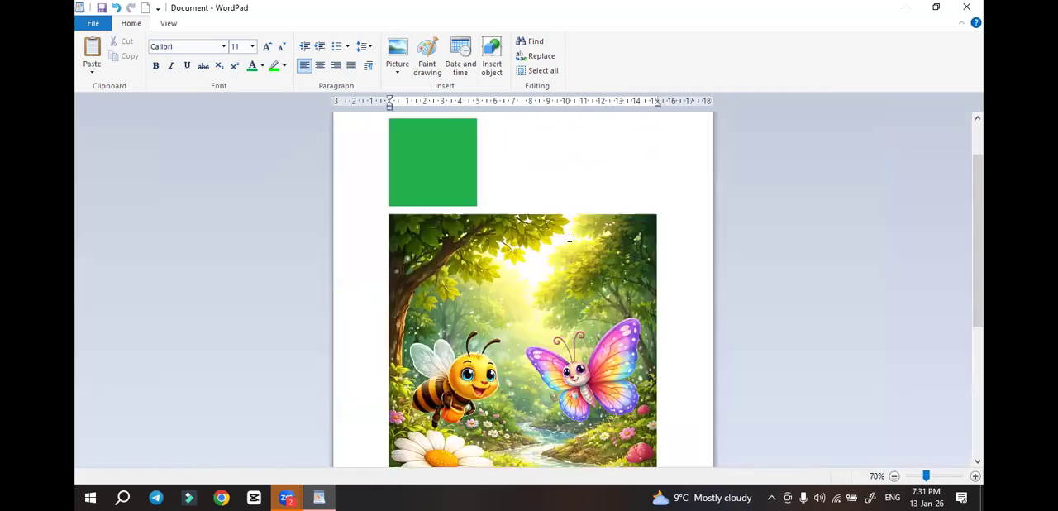
scroll(558, 238, "up", 2)
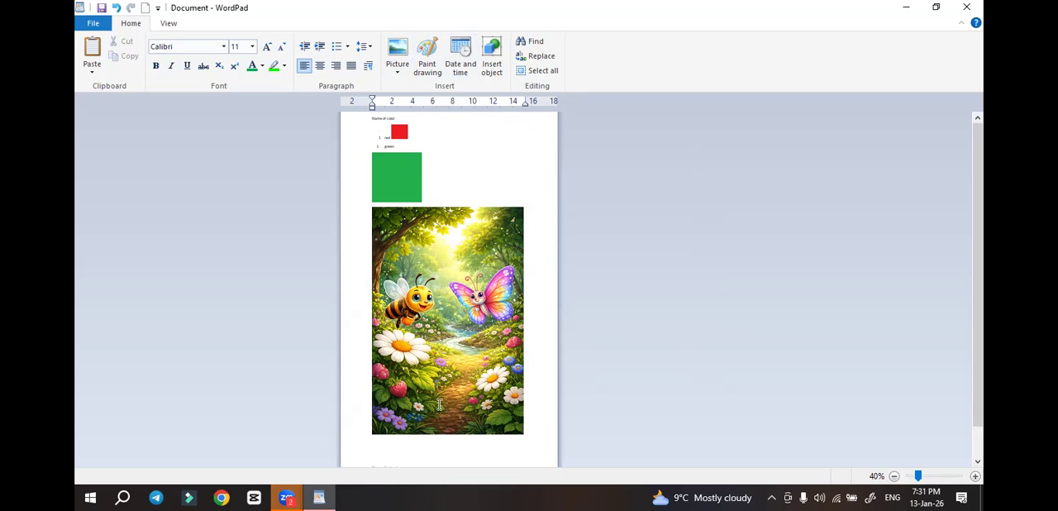
left_click(462, 66)
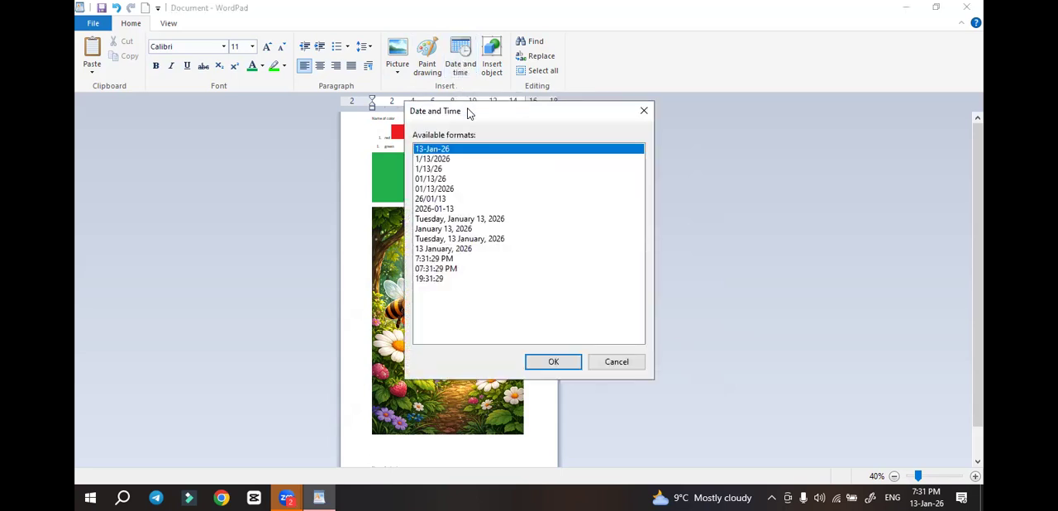
left_click_drag(472, 108, 674, 148)
left_click_drag(664, 285, 641, 273)
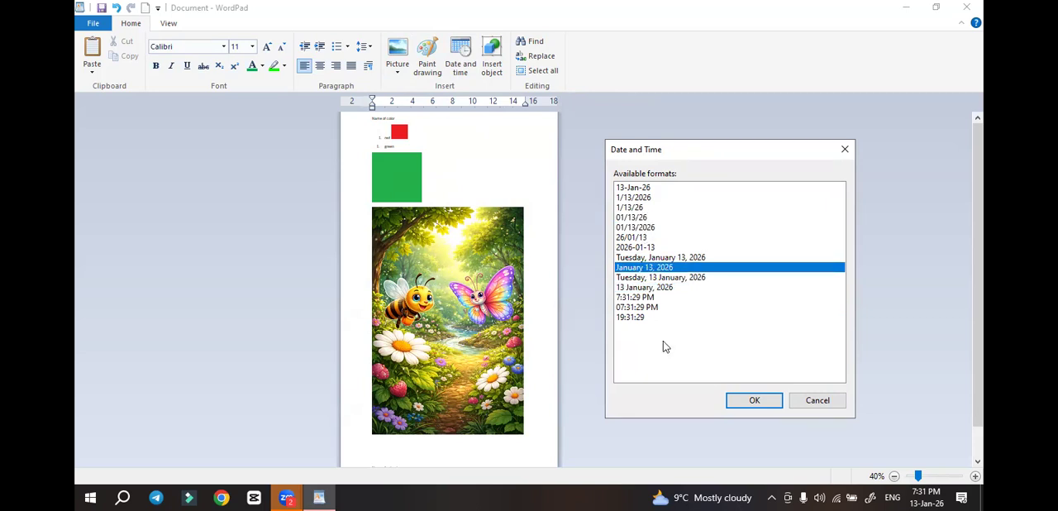
left_click(749, 403)
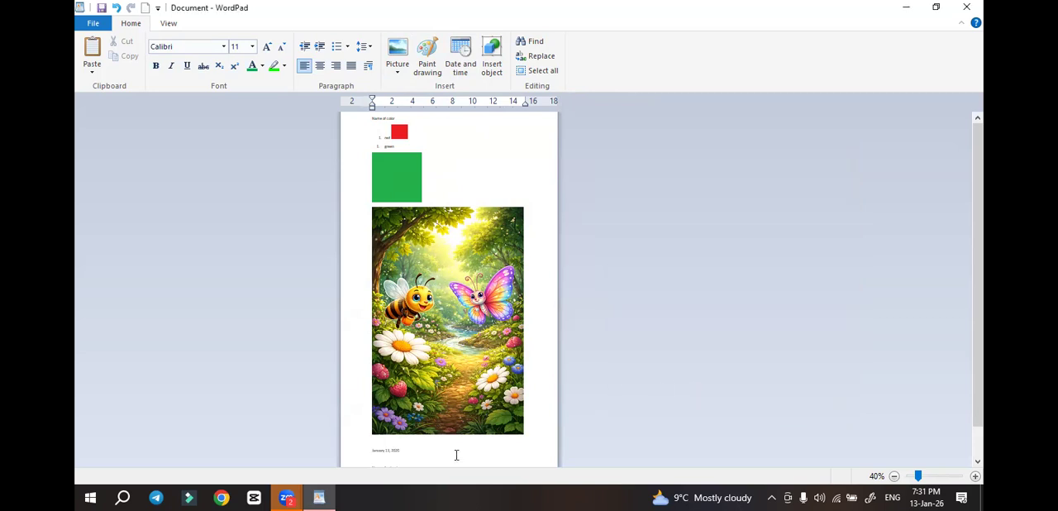
Look through the list of object types that can be inserted into the document, then leave without inserting one
scroll(452, 401, "up", 3)
scroll(451, 401, "down", 5)
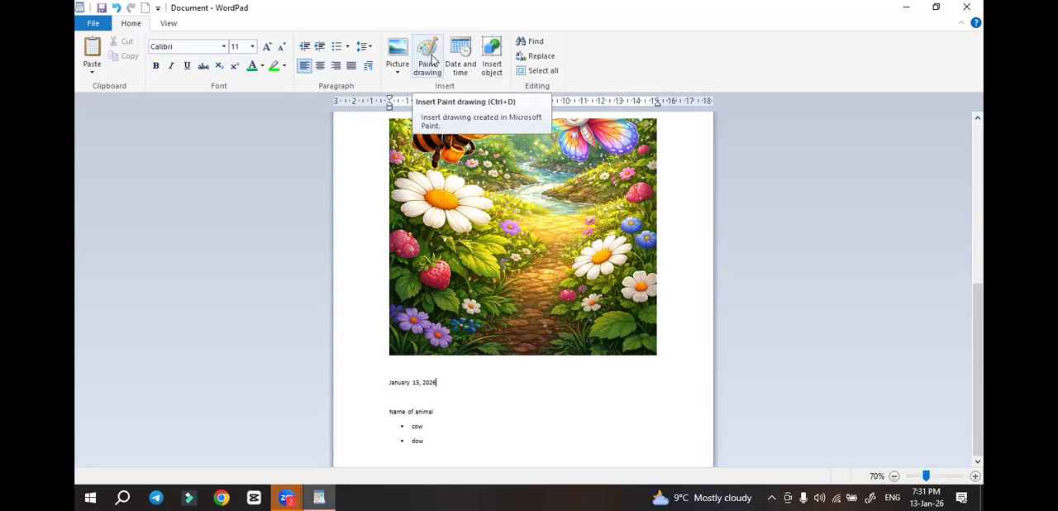
left_click(492, 71)
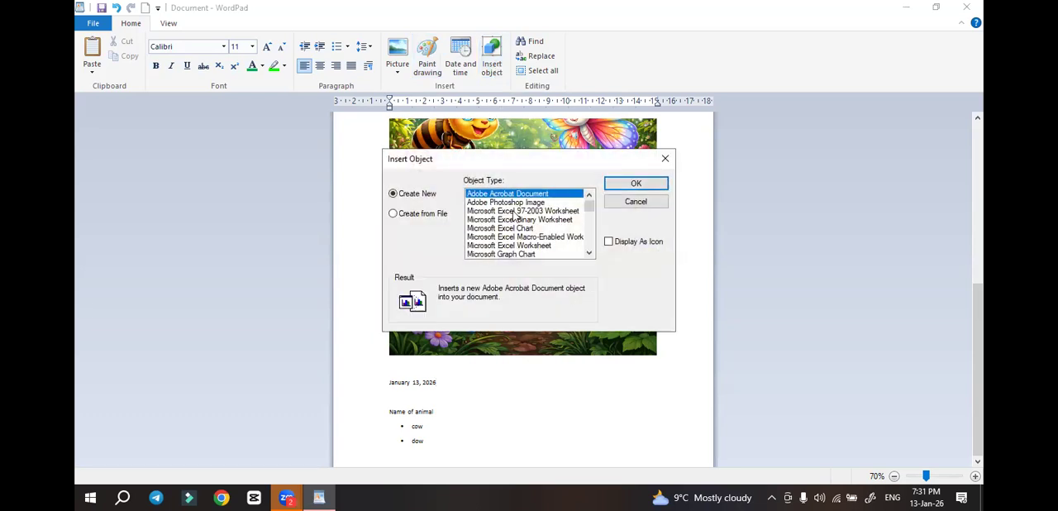
scroll(515, 222, "down", 5)
scroll(514, 221, "down", 3)
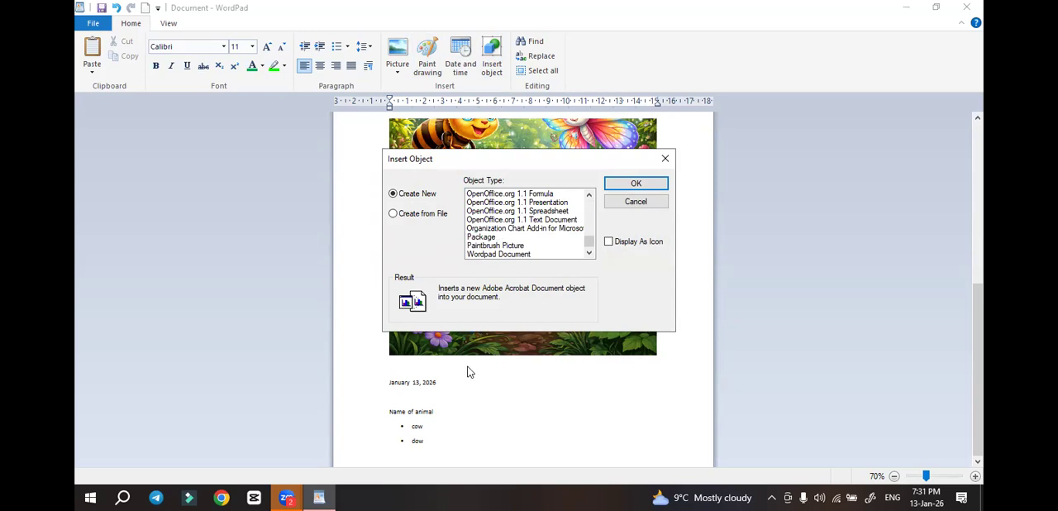
scroll(556, 235, "up", 4)
scroll(558, 233, "up", 10)
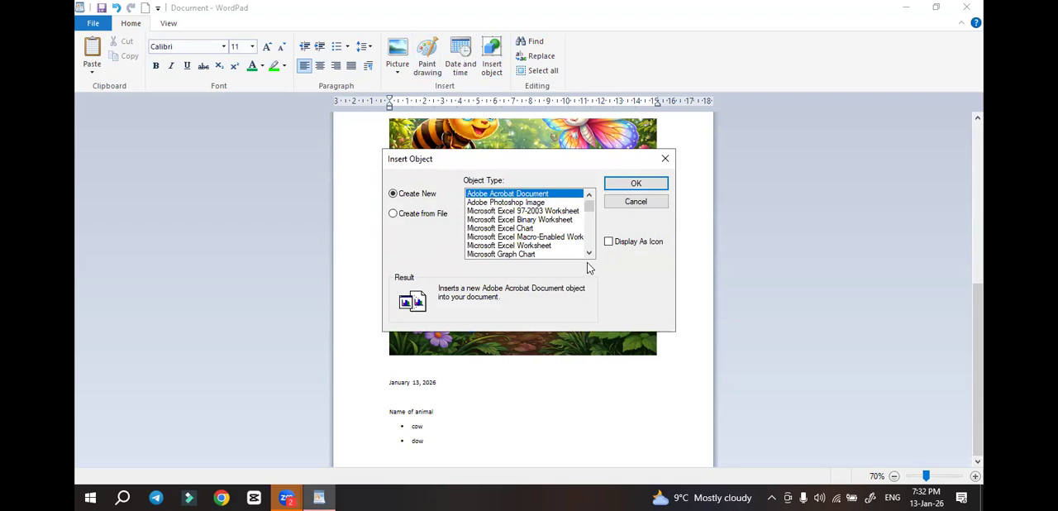
left_click(636, 203)
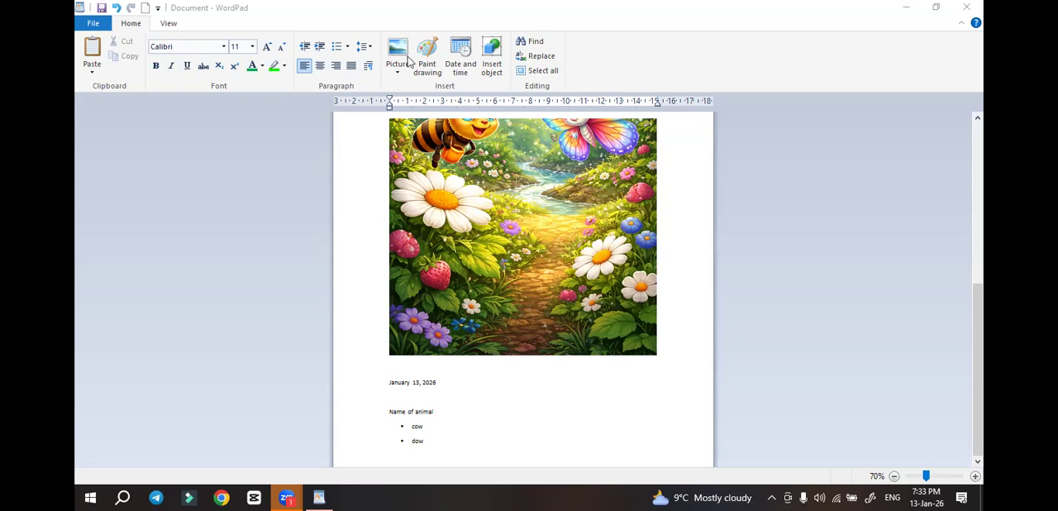
Insert a new Microsoft PowerPoint Slide object after the date
left_click(494, 67)
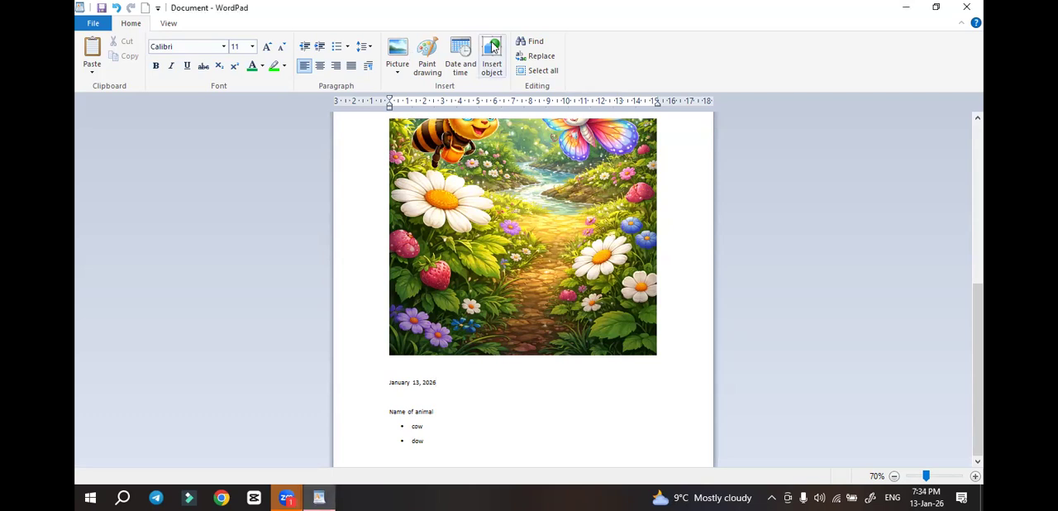
left_click(493, 45)
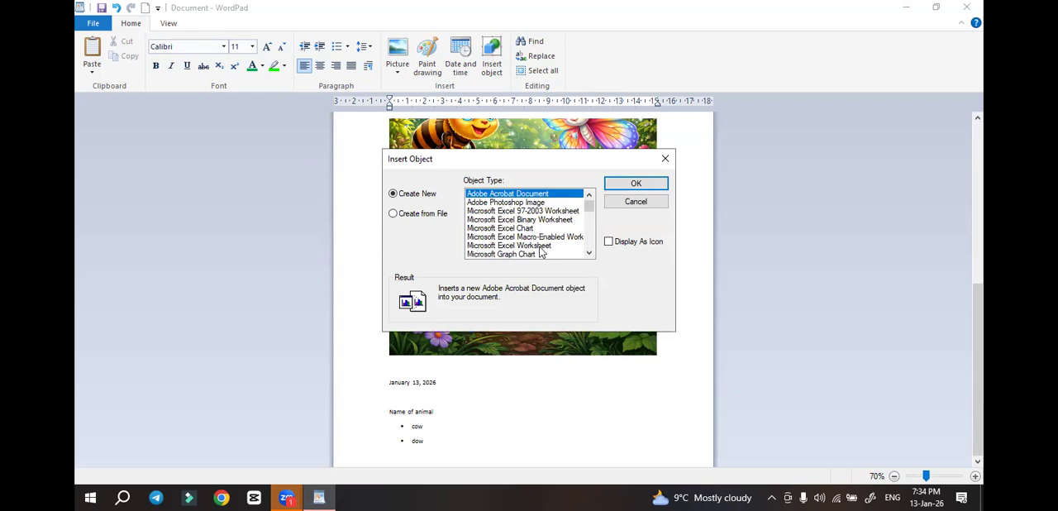
scroll(547, 246, "down", 3)
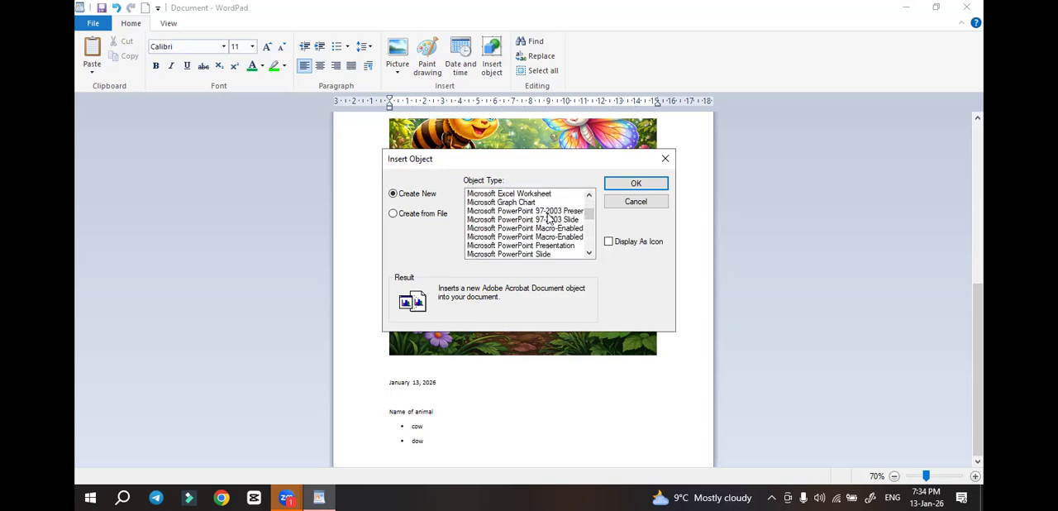
left_click_drag(588, 217, 591, 229)
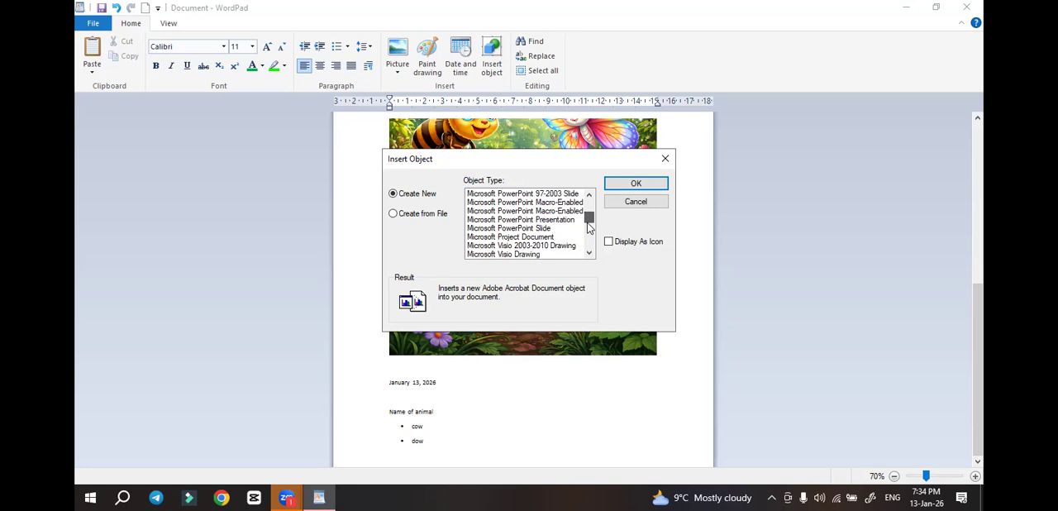
left_click(518, 237)
left_click(518, 231)
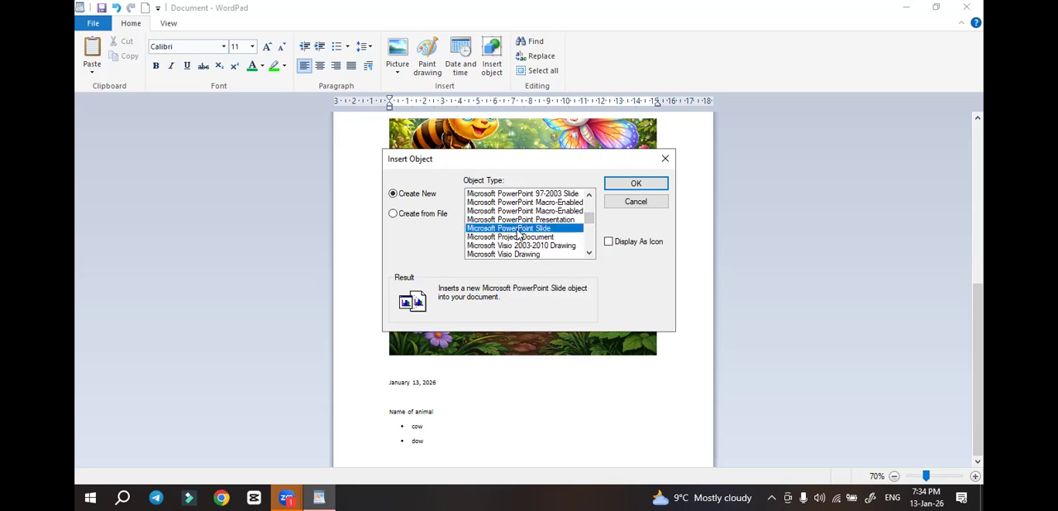
left_click(635, 183)
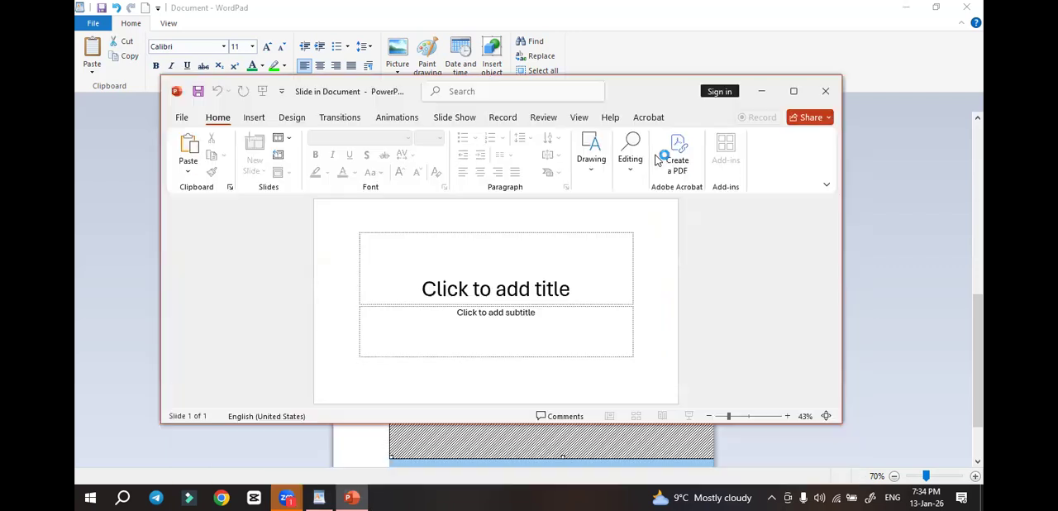
Draw a filled rectangle in the upper-left area of the embedded slide and return to the document
left_click(530, 277)
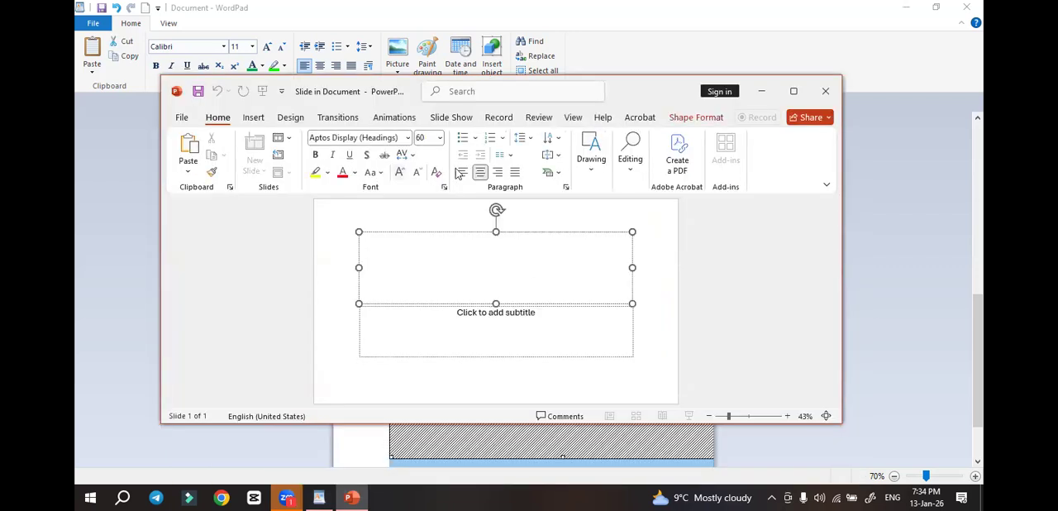
left_click(593, 180)
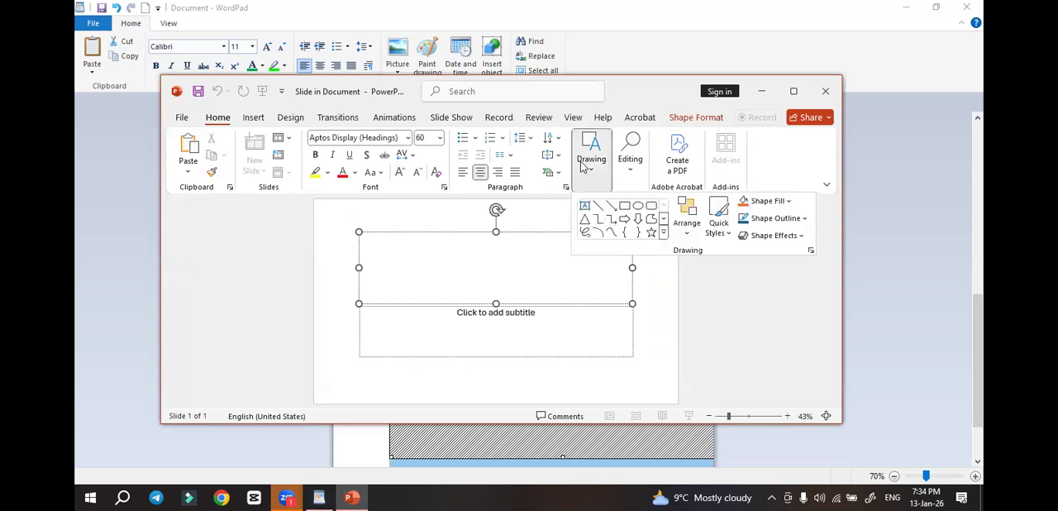
left_click(625, 206)
mouse_move(383, 220)
left_mouse_down()
mouse_move(428, 276)
mouse_move(489, 290)
left_mouse_up()
left_click(608, 324)
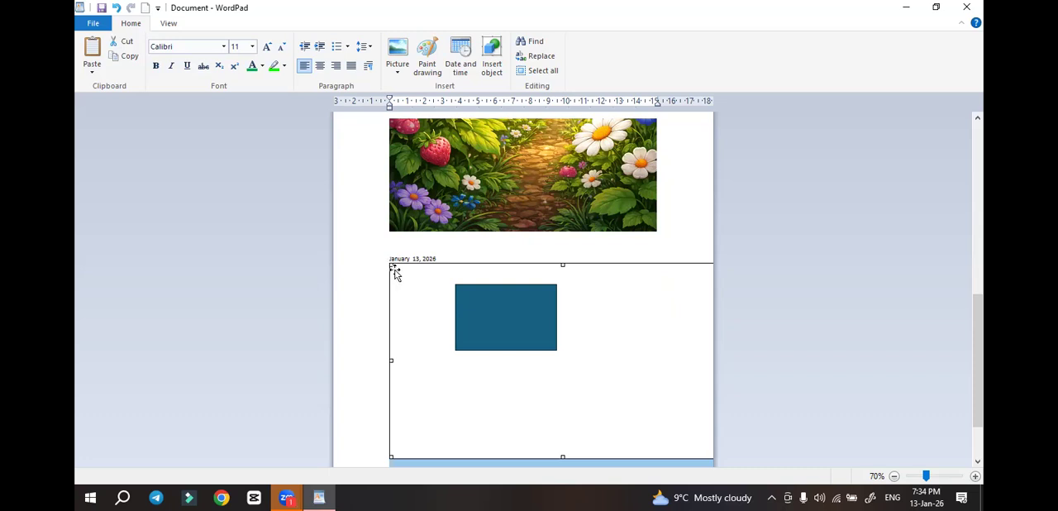
Shrink the embedded slide proportionally to about 12 cm wide so it fits within the page beside the date
left_click_drag(405, 275, 501, 350)
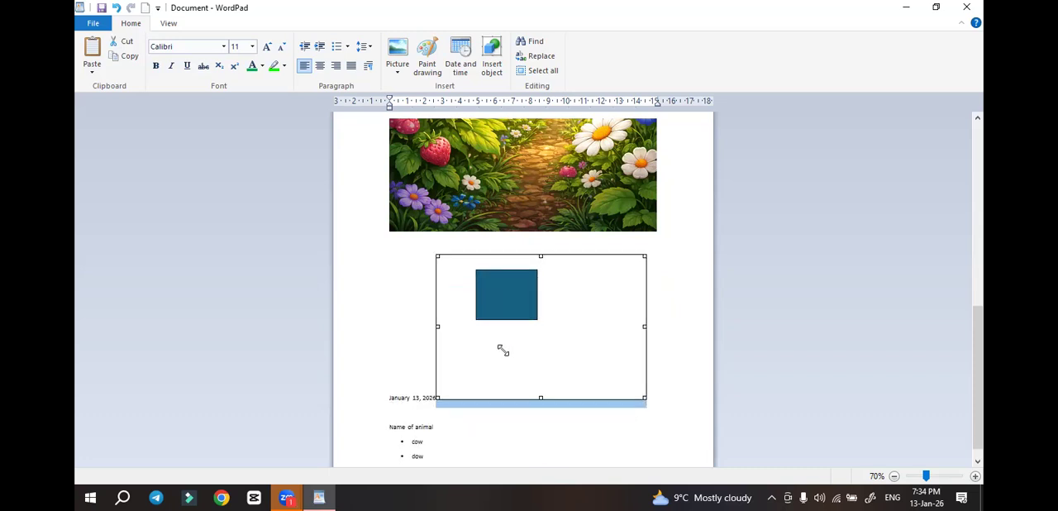
left_click(648, 331)
left_click(528, 302)
Review the Visio, Word, OpenDocument and OpenOffice entries among the insertable object types, then close the dialog
left_click(493, 54)
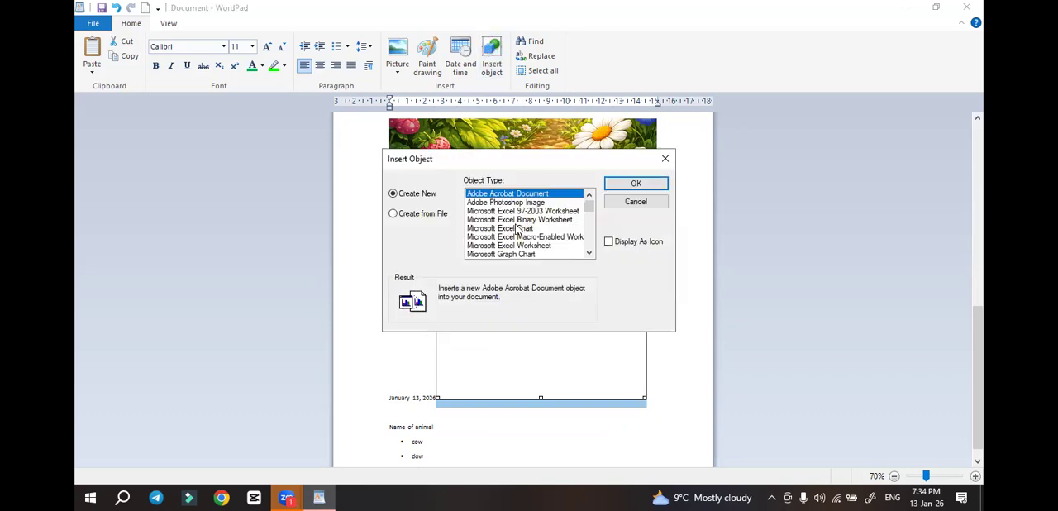
scroll(529, 238, "down", 6)
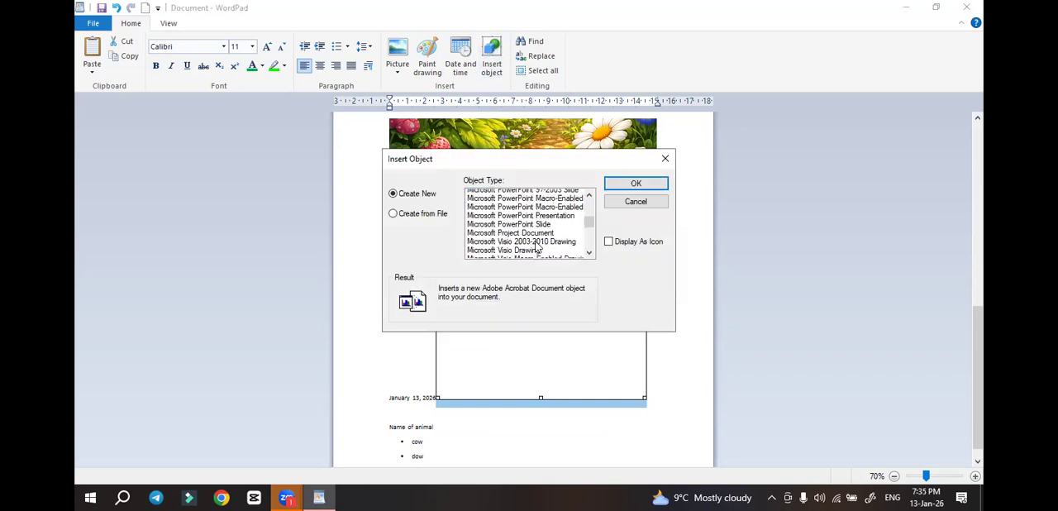
scroll(536, 246, "down", 1)
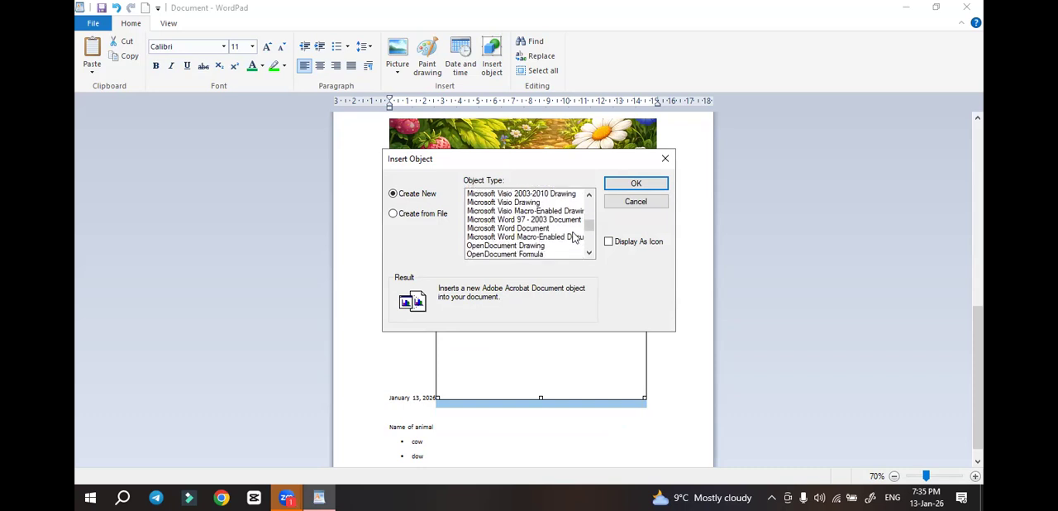
scroll(588, 228, "down", 2)
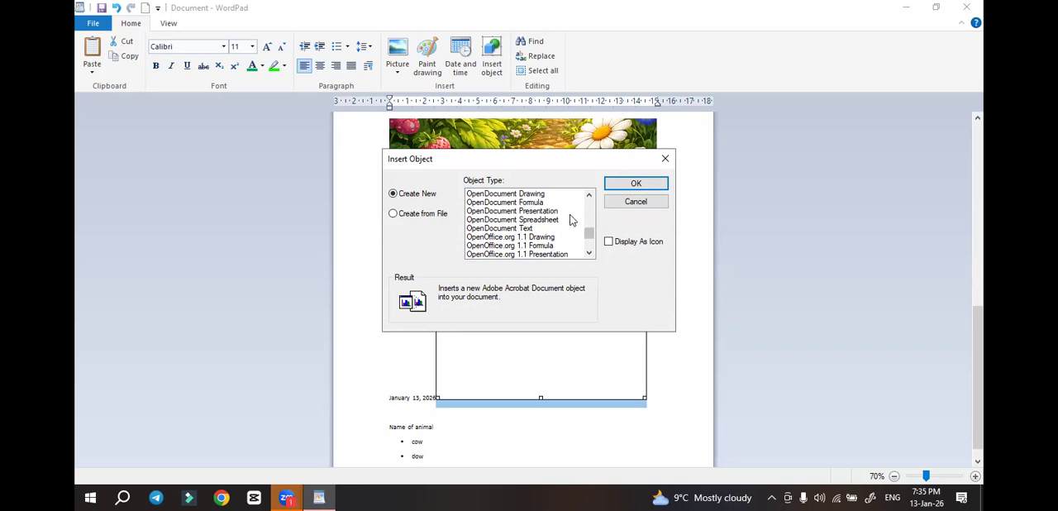
mouse_move(588, 235)
left_mouse_down()
mouse_move(587, 206)
mouse_move(588, 226)
left_mouse_up()
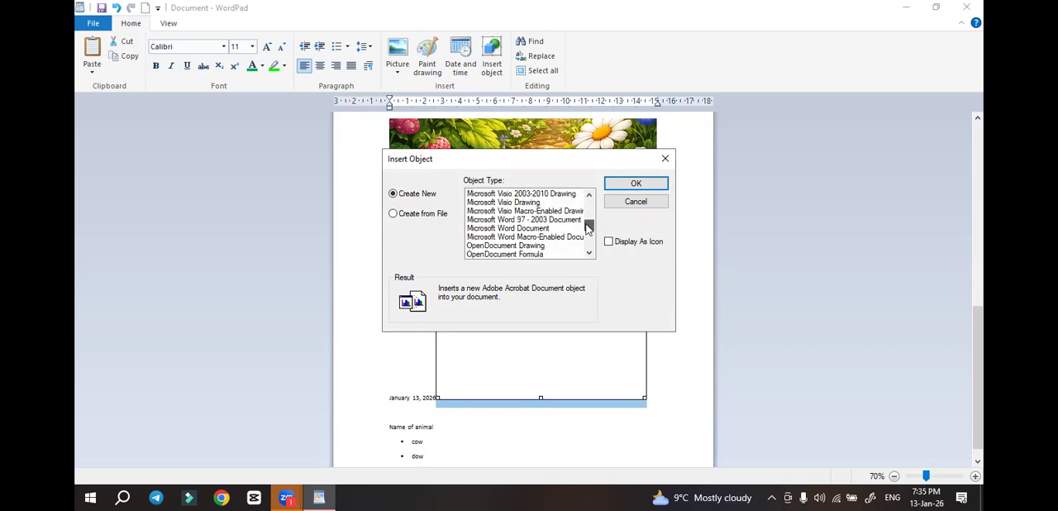
left_click(665, 158)
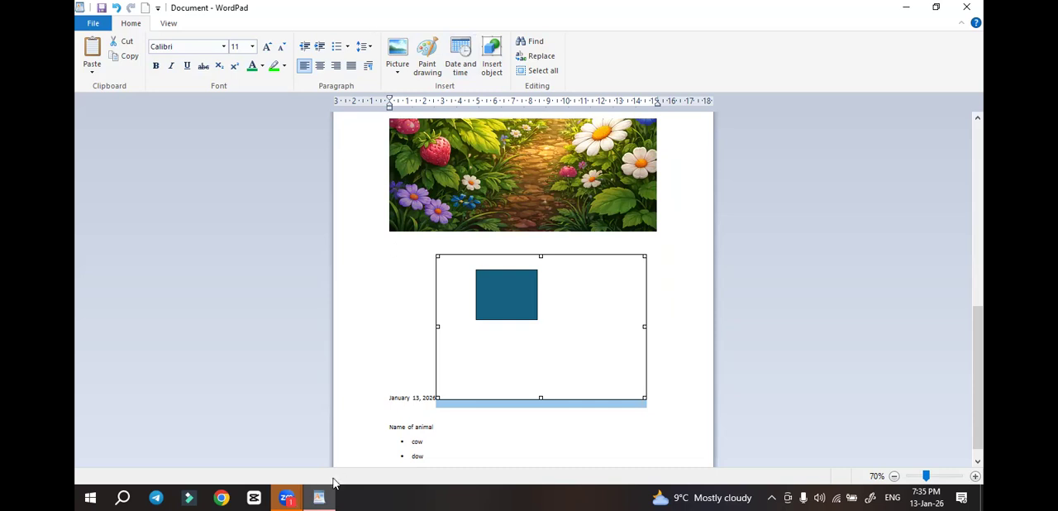
Switch to Chrome with the "Your Chrome" NSGD Academy profile and open an additional blank tab
left_click(231, 499)
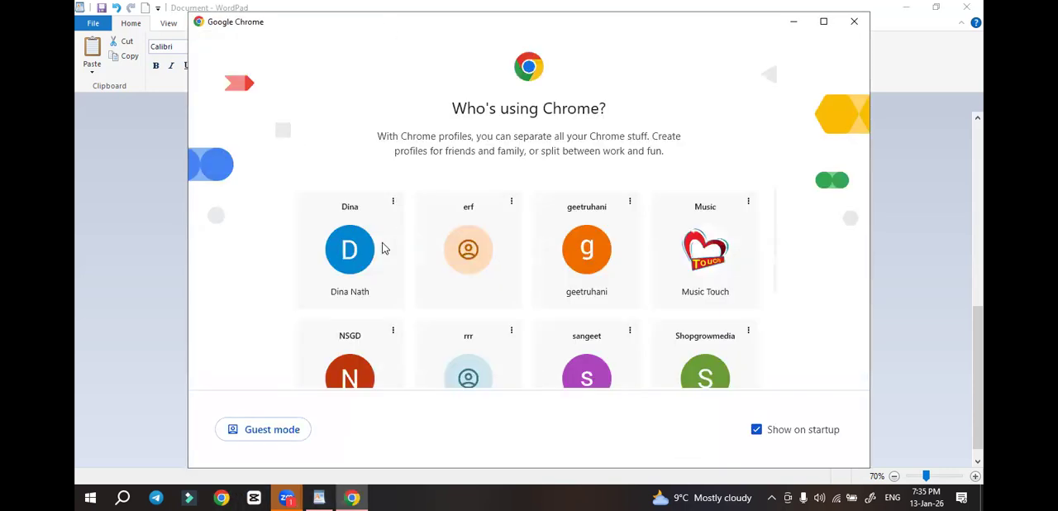
scroll(666, 298, "down", 4)
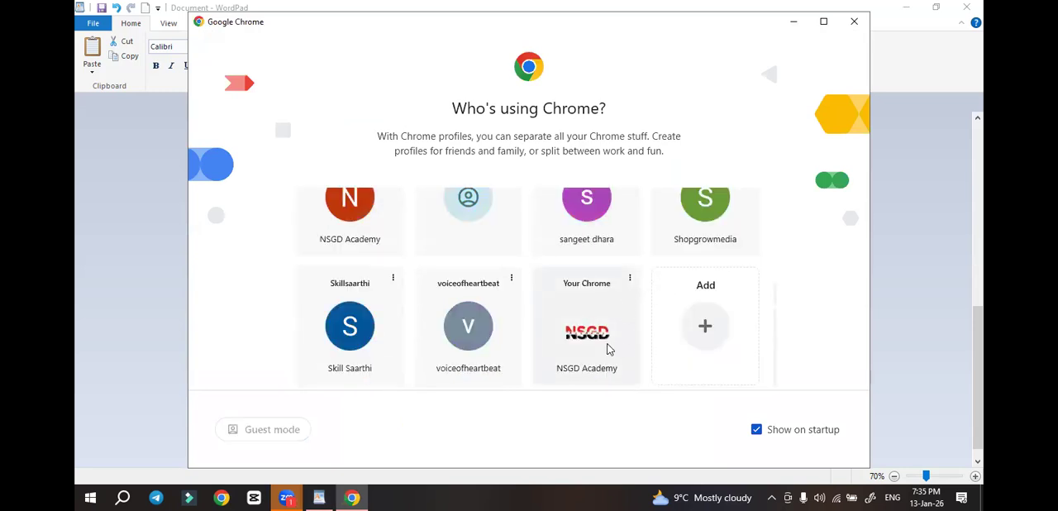
left_click(608, 348)
key("ctrl+t")
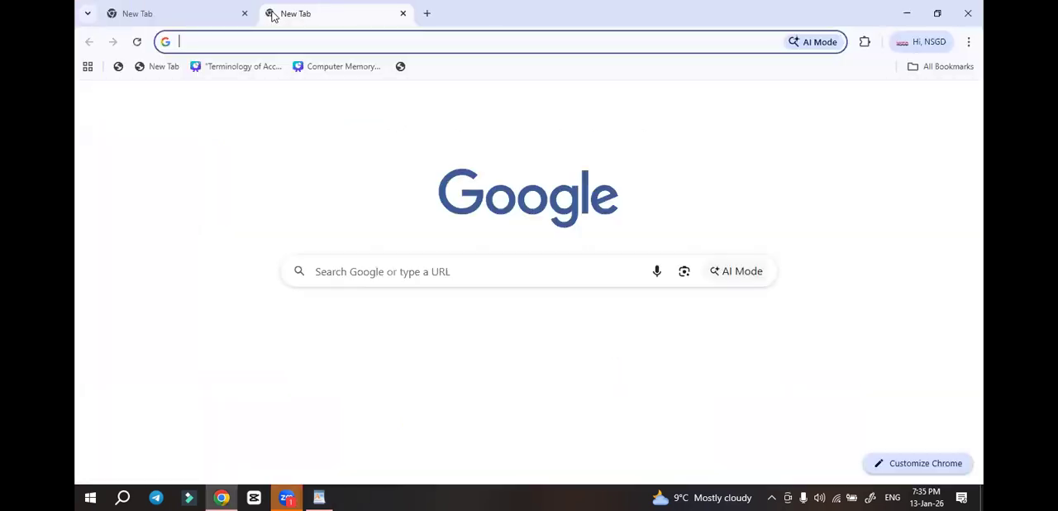
Search Google for "lion and mouse" and show the image results
left_click(350, 262)
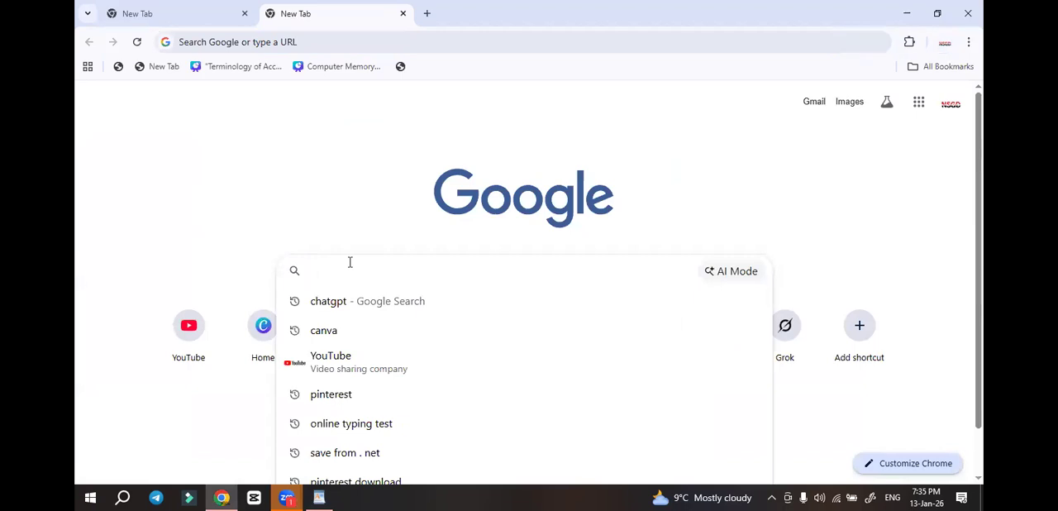
type("lion and mos")
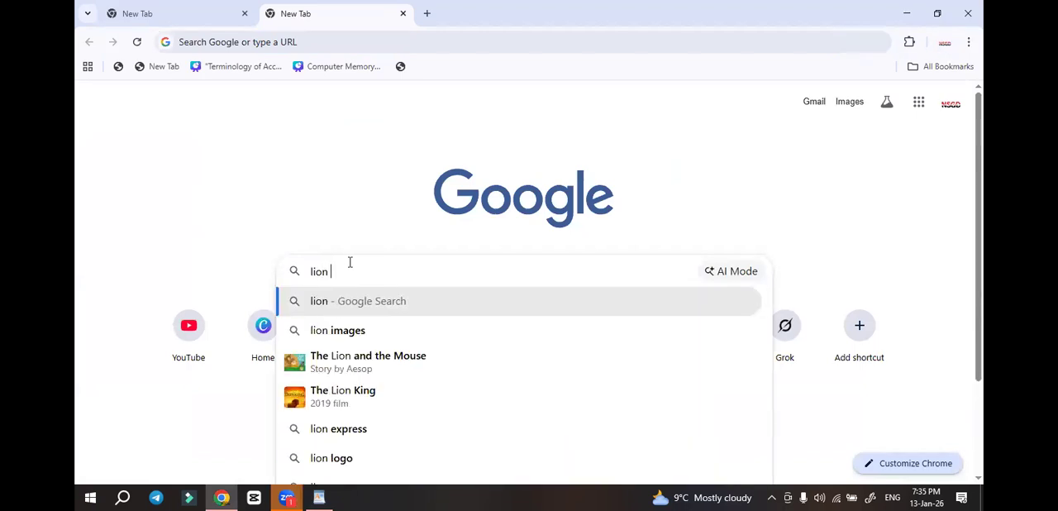
type("use")
key("Return")
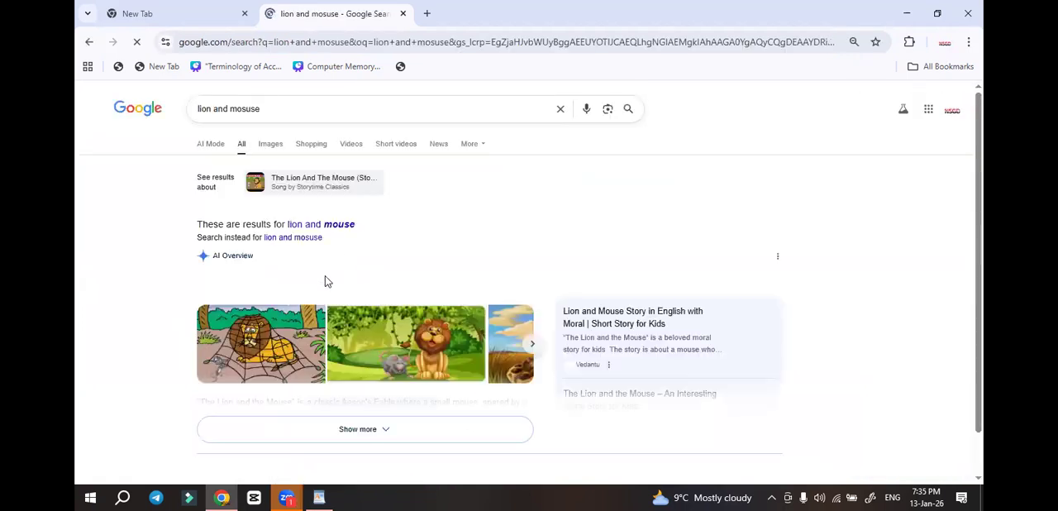
left_click(268, 144)
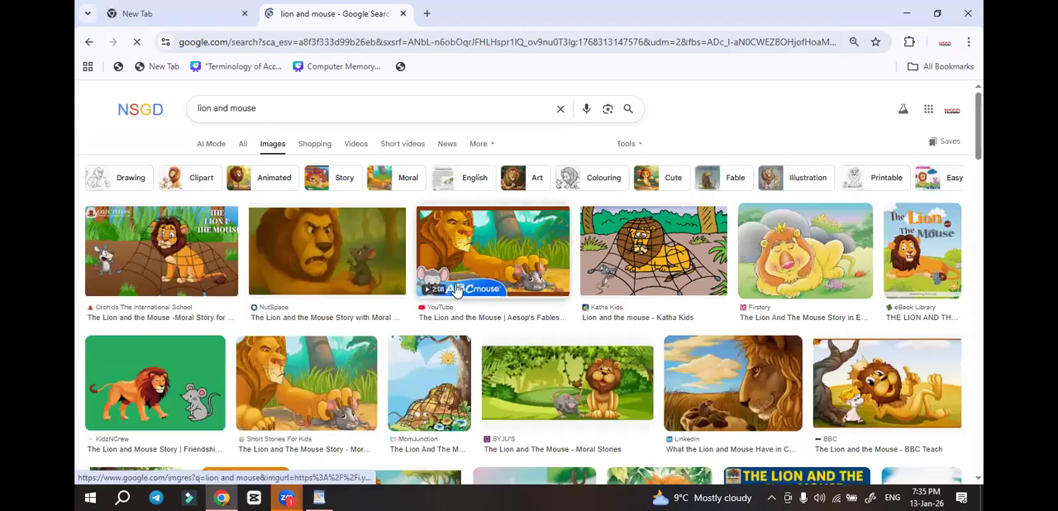
Copy the Orchids lion and mouse picture from the image results and switch back to WordPad
right_click(195, 263)
left_click(267, 398)
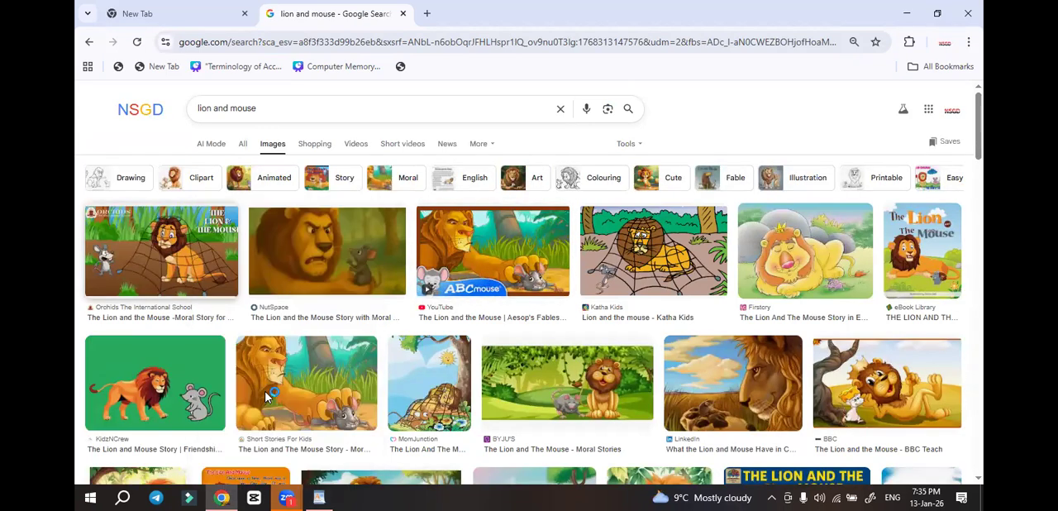
left_click(319, 497)
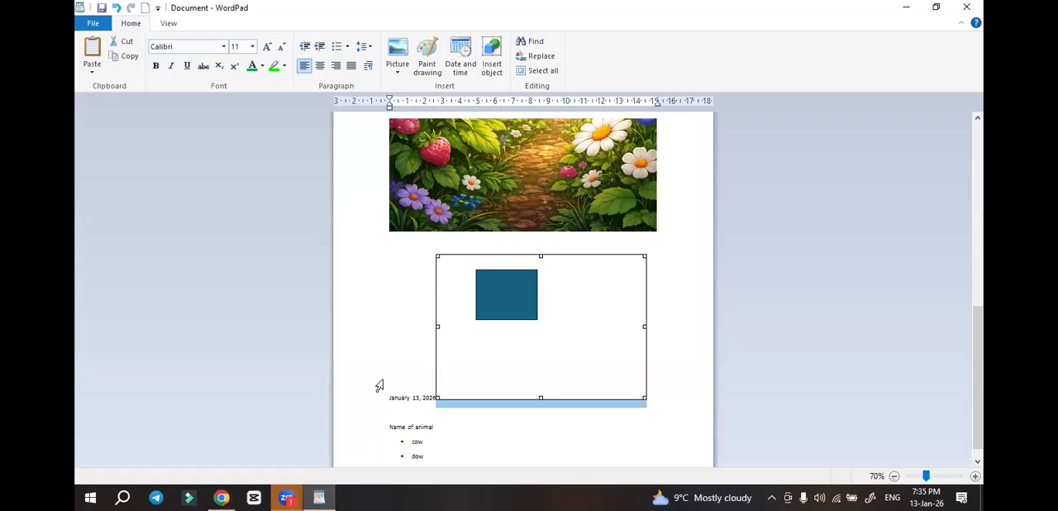
Clear the entire document and paste the copied lion and mouse picture into it
left_click(373, 353)
key("ctrl+a")
key("Delete")
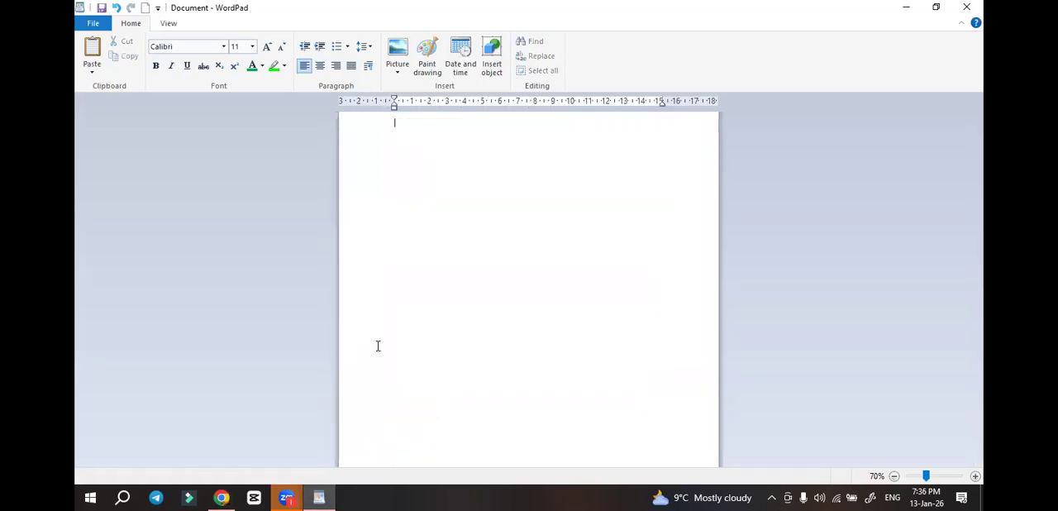
key("ctrl+v")
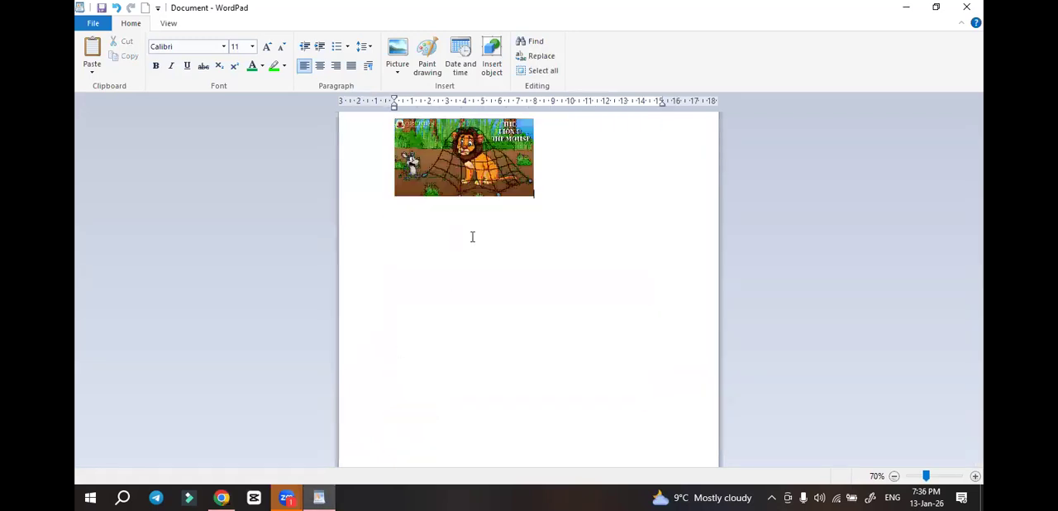
scroll(579, 190, "up", 4)
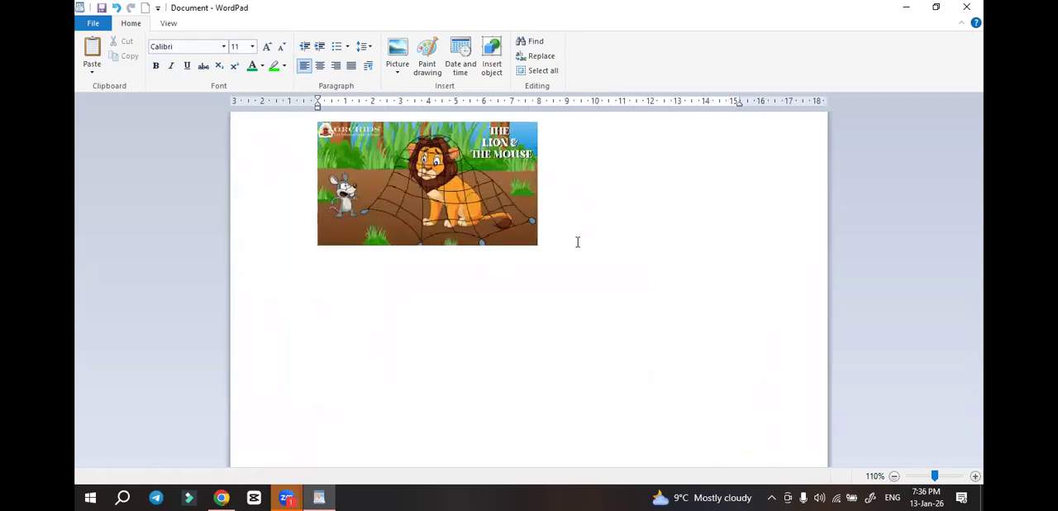
Add the title "The Lion & The Mouse" on the line below the picture
type("The Lion & The Mouse")
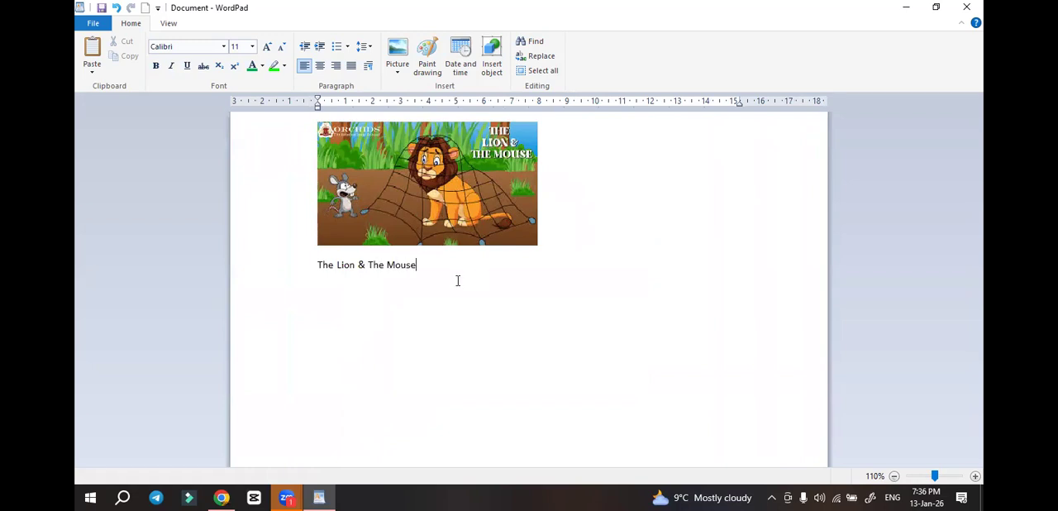
Make the title "The Lion & The Mouse" bold and enlarge it to size 22
left_click_drag(418, 268, 327, 264)
key("ctrl+b")
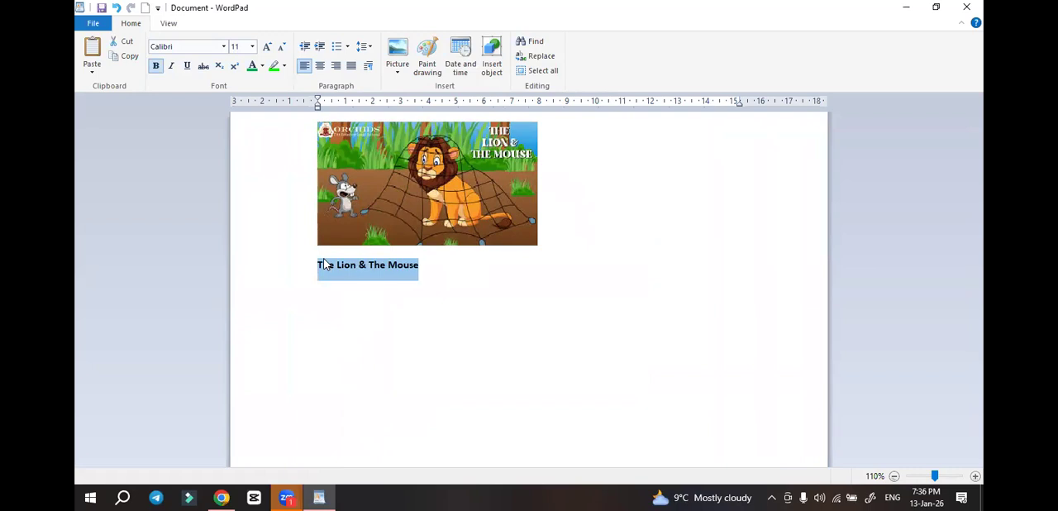
left_click(267, 47)
left_click(266, 47)
left_click(266, 47)
left_click(266, 47)
left_click(266, 47)
left_click(266, 48)
left_click(568, 288)
Start a bold line of size 11 below the title and remove the duplicate picture there
key("Return")
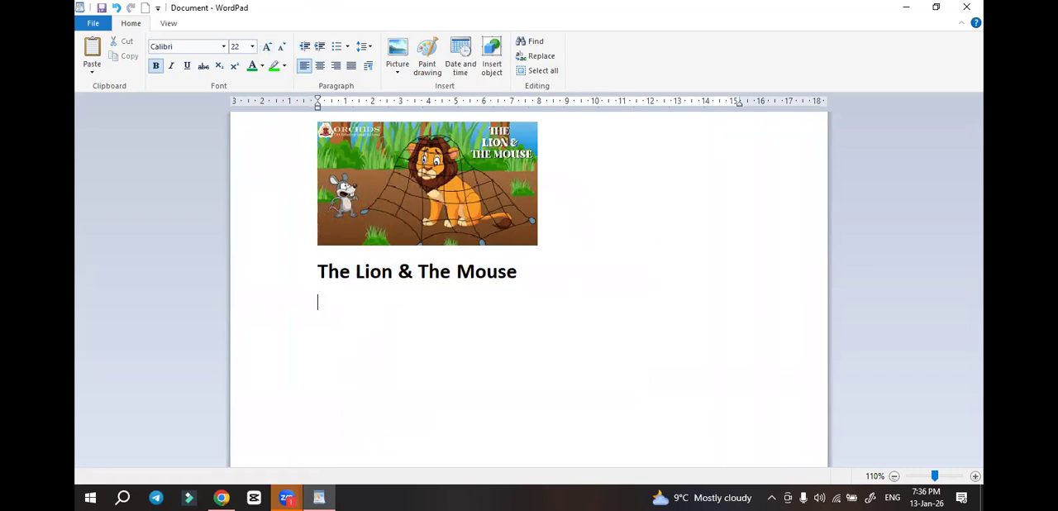
left_click(282, 50)
left_click(281, 49)
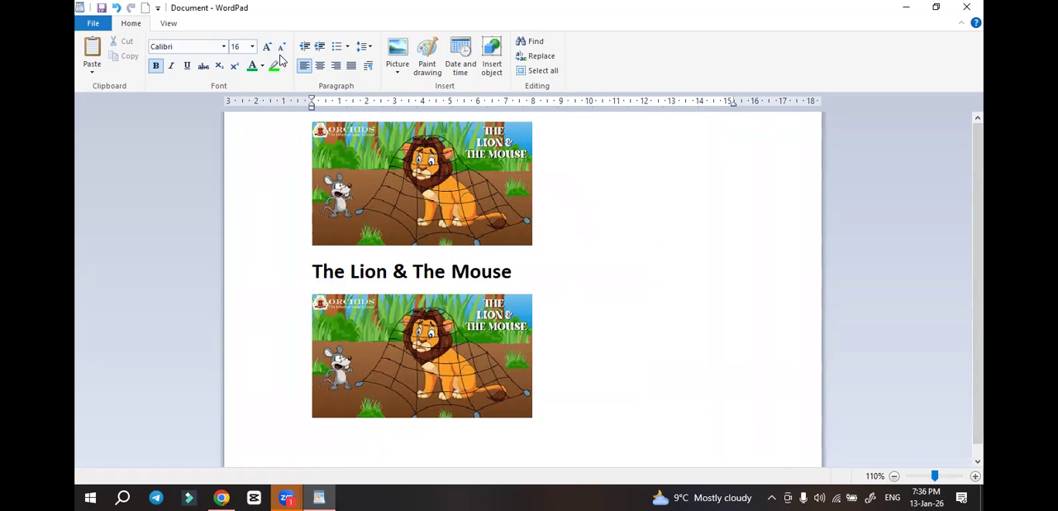
key("BackSpace")
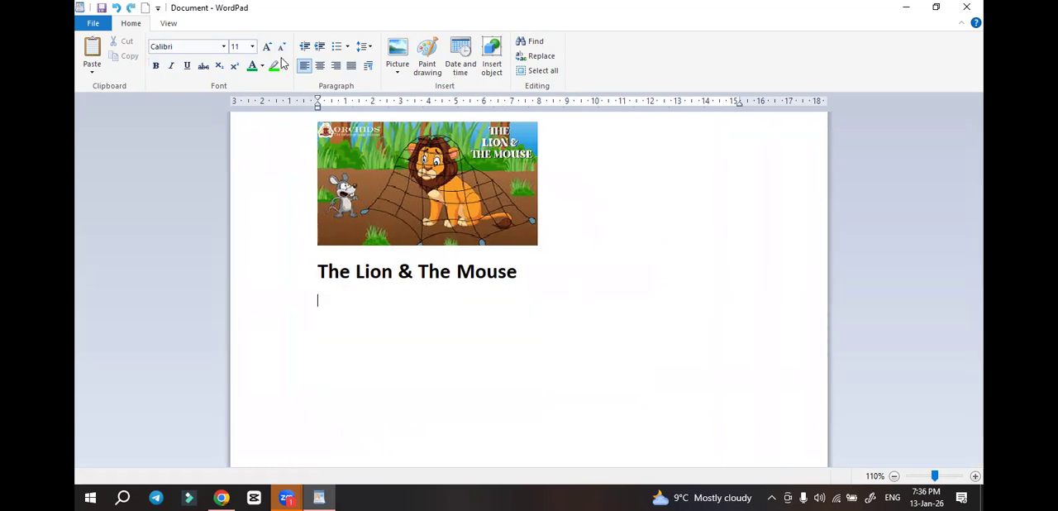
key("ctrl+b")
Switch to Chrome, show all results for "lion and mouse" and open the Read.gov page "The Lion and the Mouse"
key("alt+Tab")
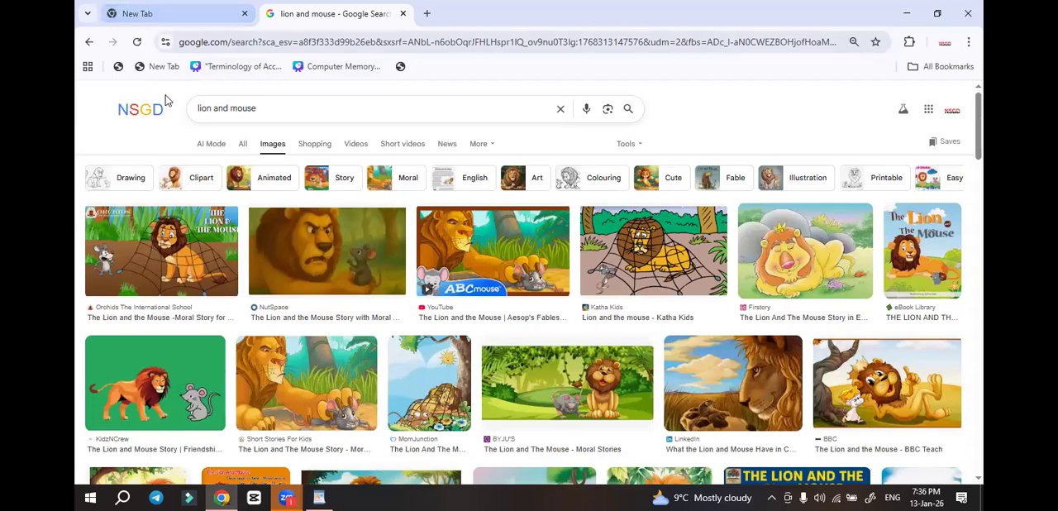
left_click(244, 146)
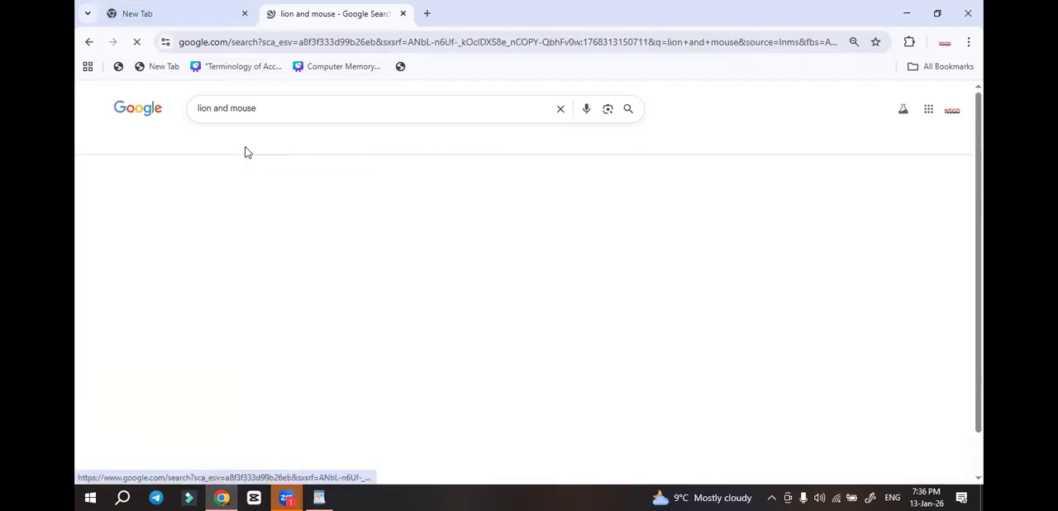
scroll(278, 182, "down", 10)
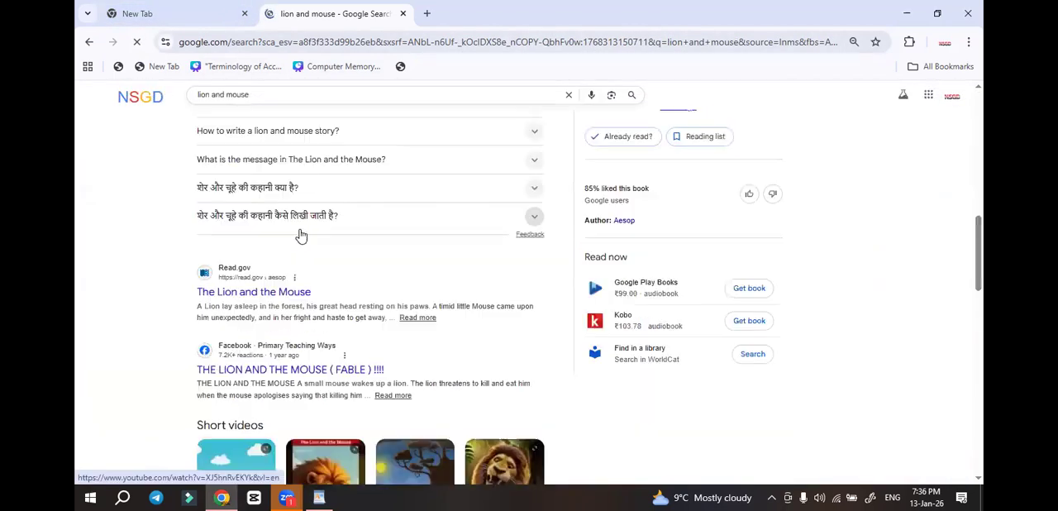
scroll(301, 237, "down", 6)
scroll(313, 241, "up", 2)
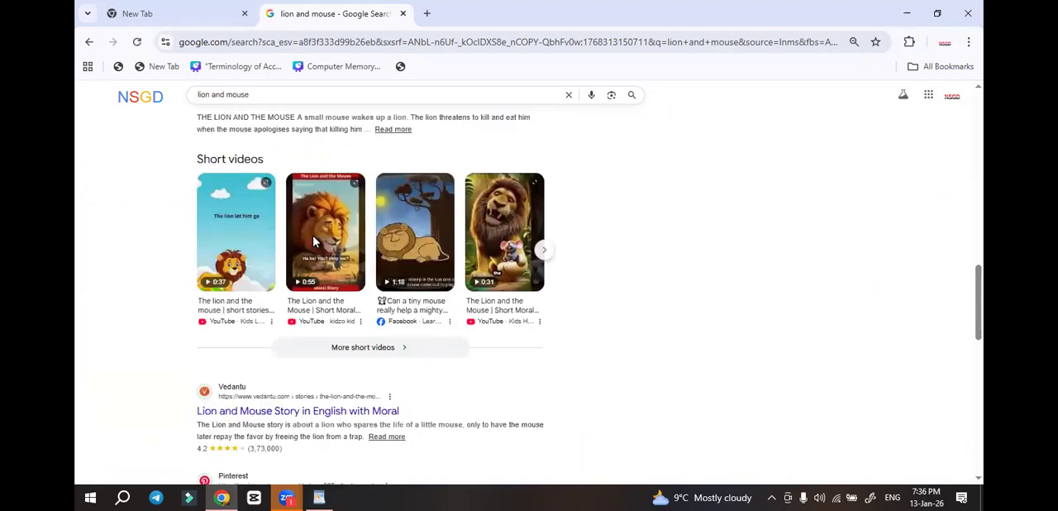
scroll(312, 241, "up", 2)
left_click(417, 251)
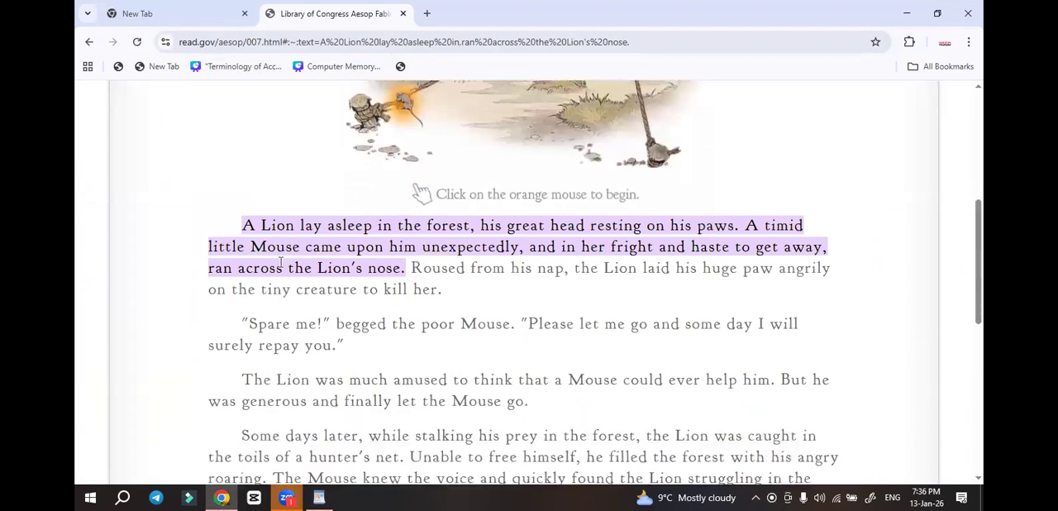
Copy the first three paragraphs of the fable and paste them below the title in WordPad
left_click_drag(242, 225, 571, 395)
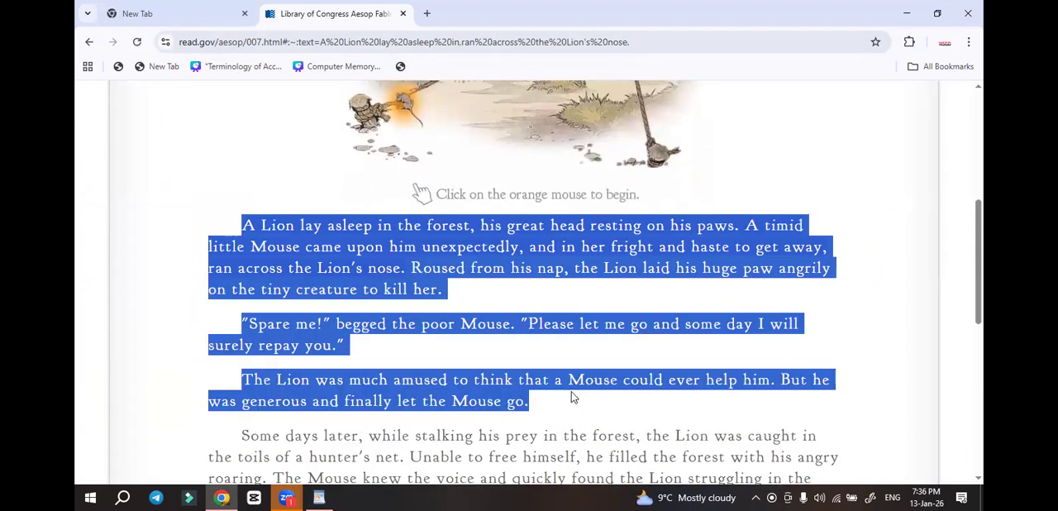
key("alt+Tab")
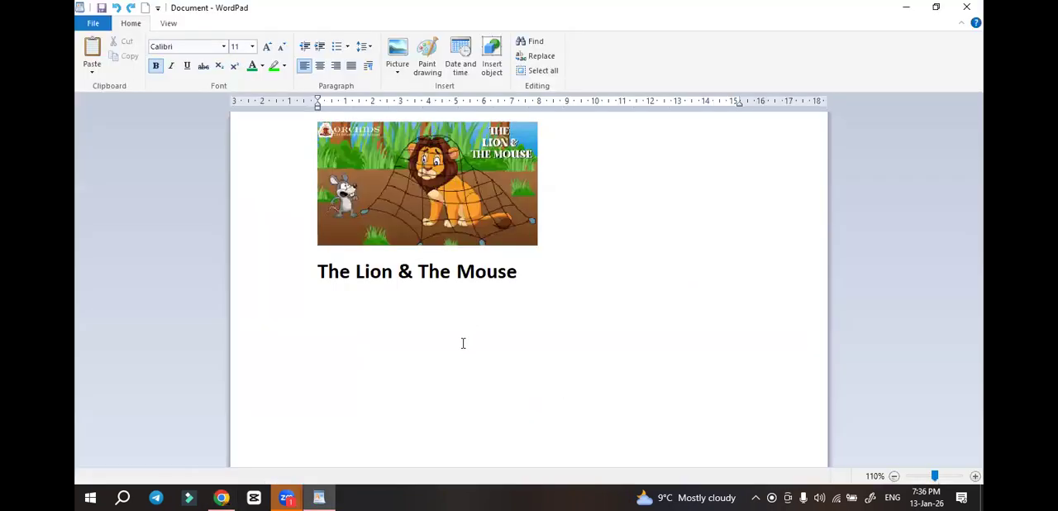
key("ctrl+v")
left_click(683, 251)
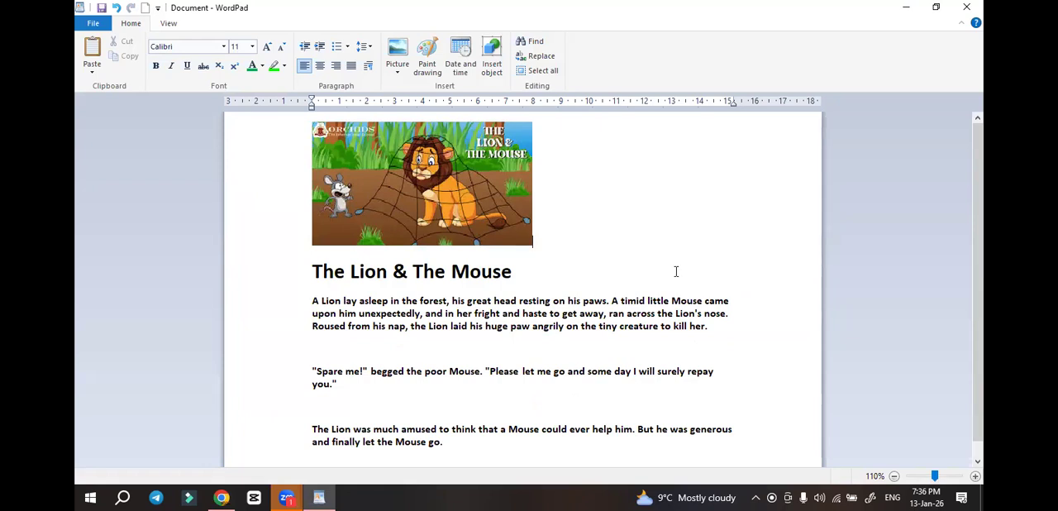
Place the text cursor on the empty line between the second and third paragraphs of the story
scroll(675, 270, "down", 5)
scroll(676, 271, "up", 3)
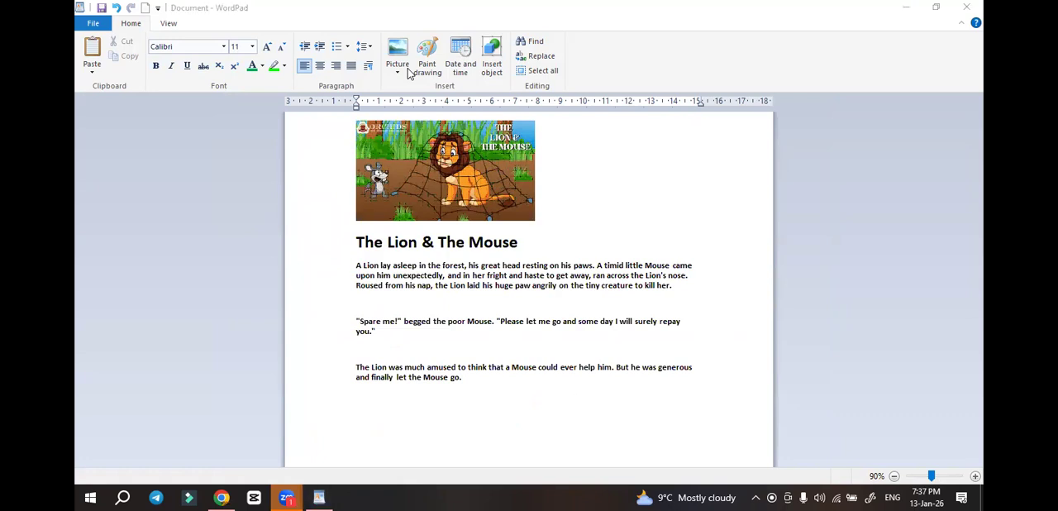
left_click(350, 266)
left_click(466, 348)
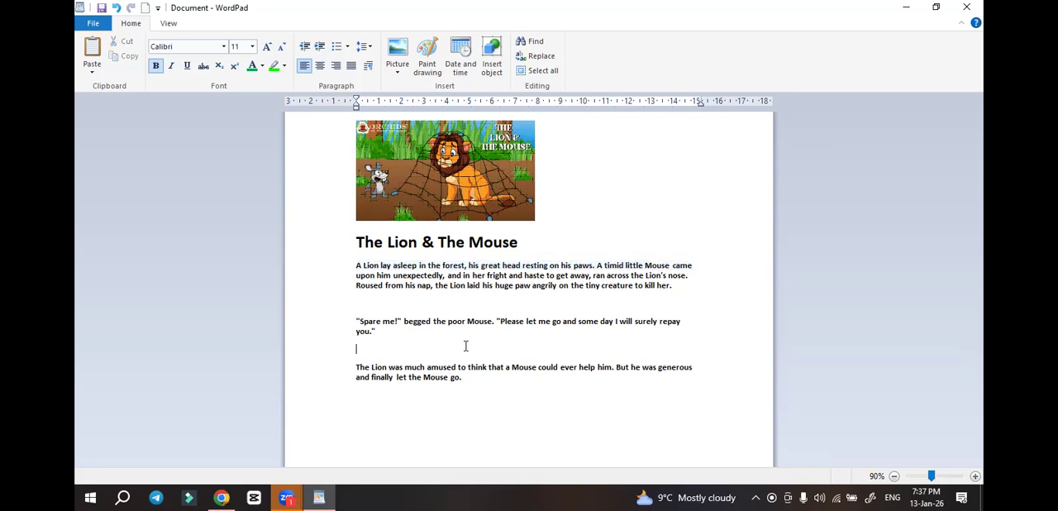